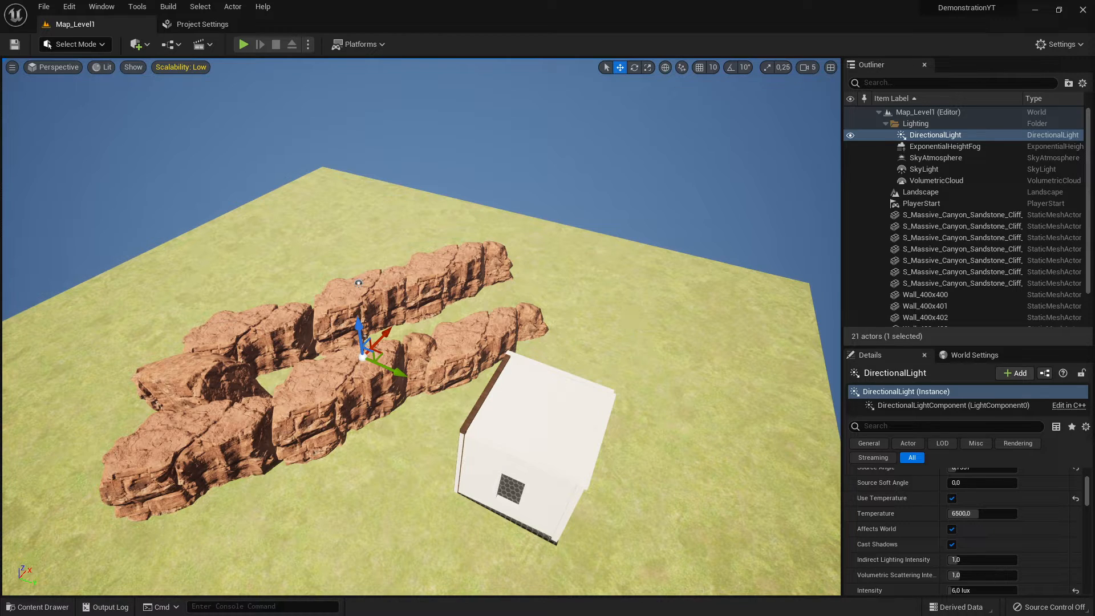
right_click_drag(422, 325, 574, 311)
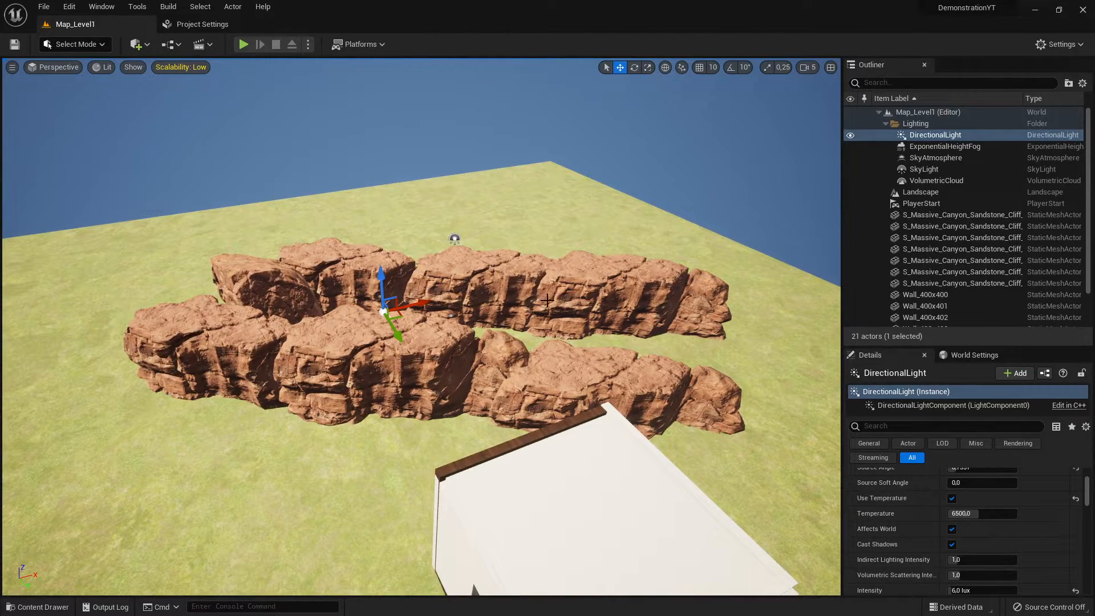
right_click_drag(547, 303, 552, 273)
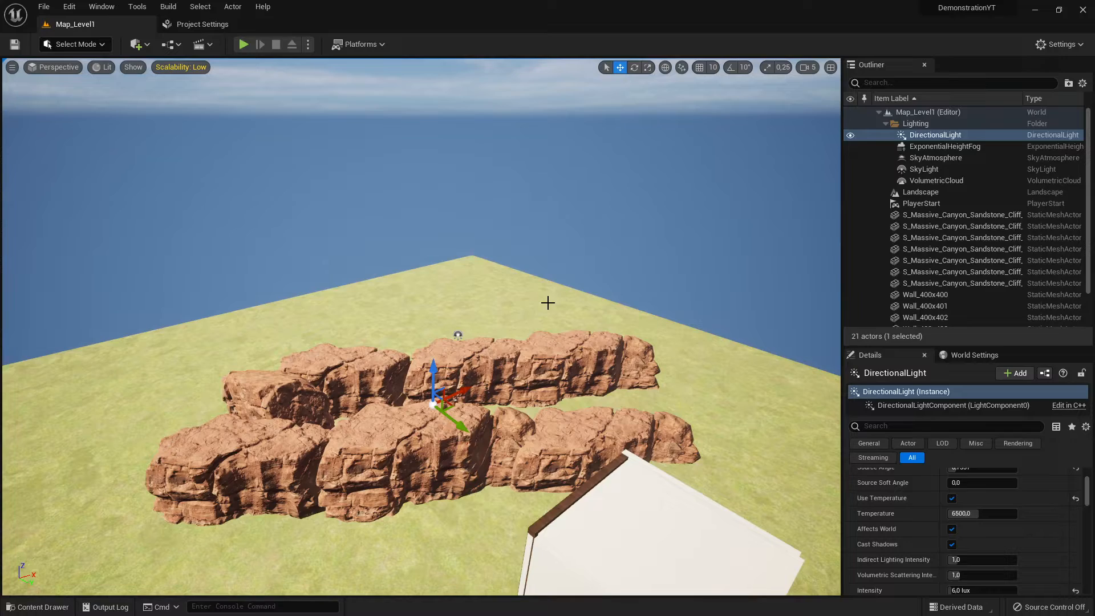
mouse_move(511, 300)
right_mouse_down()
mouse_move(527, 311)
mouse_move(519, 257)
mouse_move(522, 274)
mouse_move(505, 278)
mouse_move(521, 293)
right_mouse_up()
key("w")
key("s")
key("a")
key("s")
key("w")
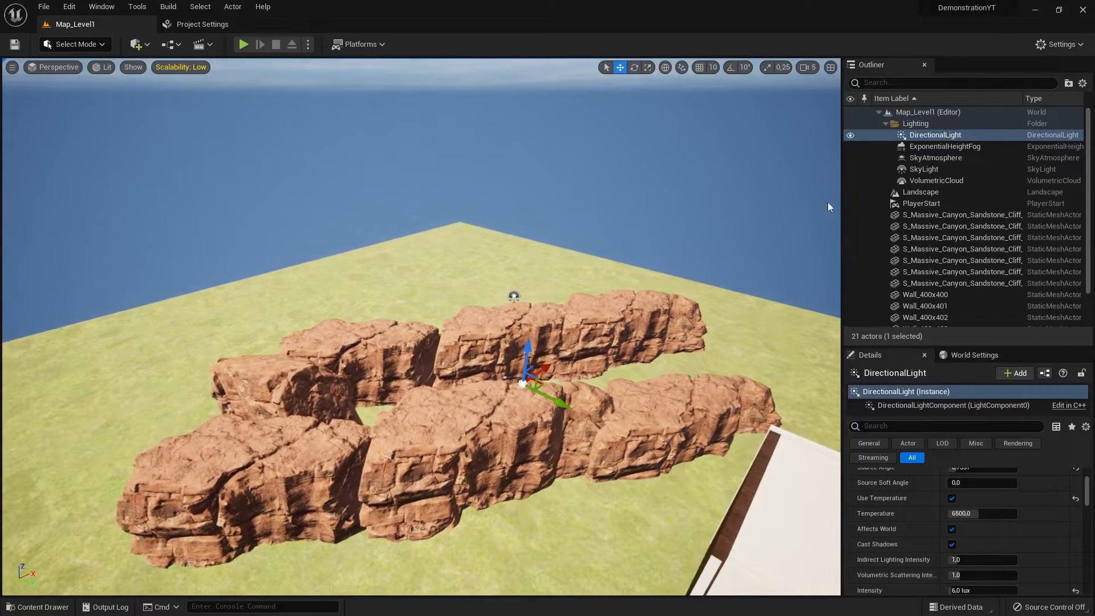
- Open the Place Actors panel to view its available light types, and close it again
left_click(139, 44)
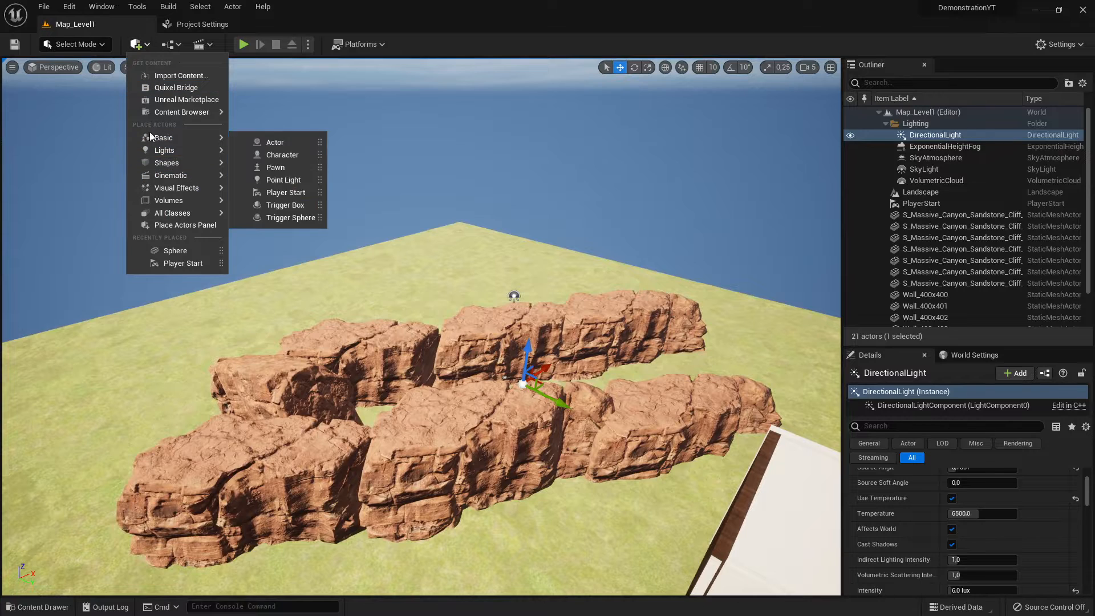
left_click(101, 6)
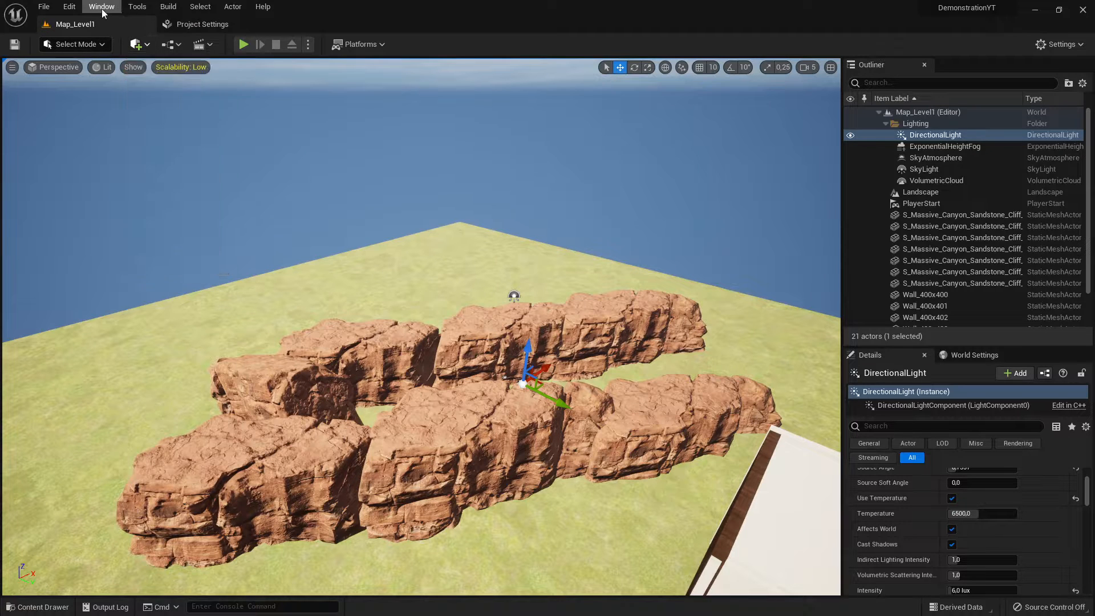
left_click(101, 7)
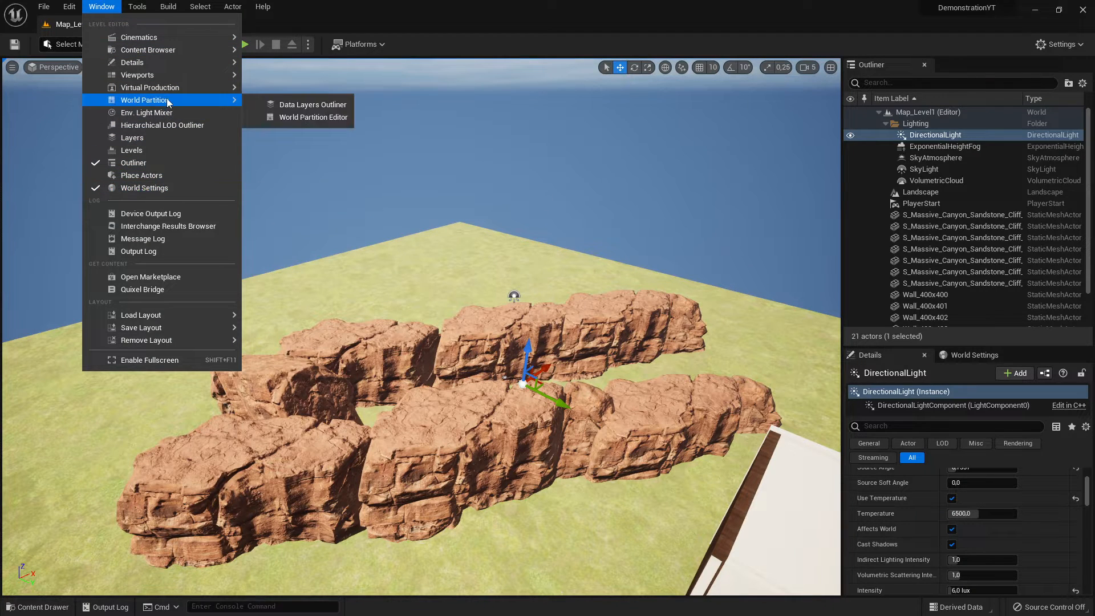
mouse_move(163, 63)
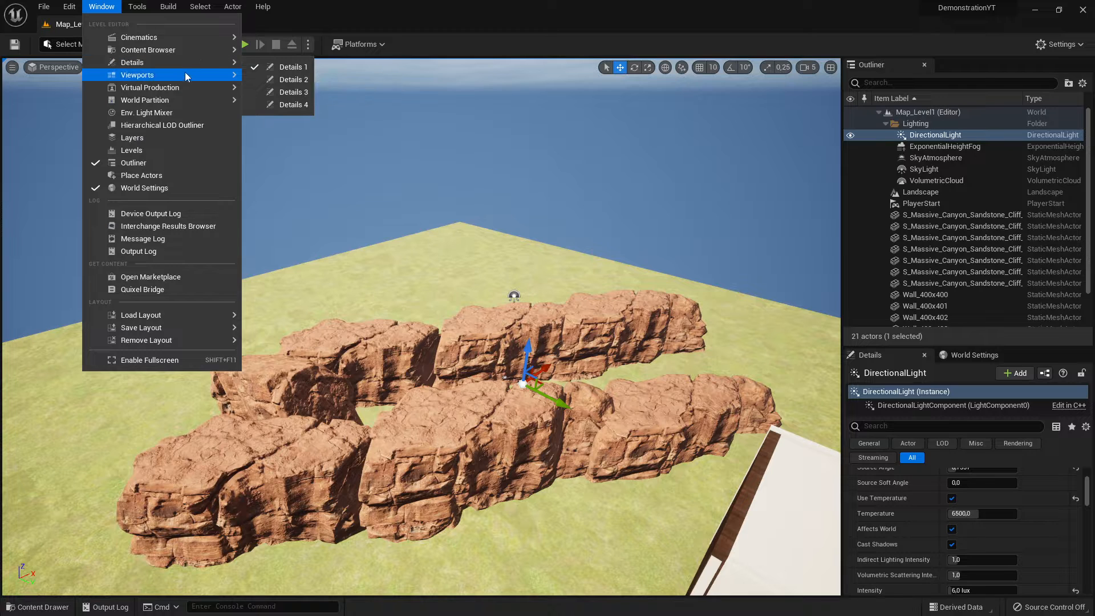
mouse_move(183, 84)
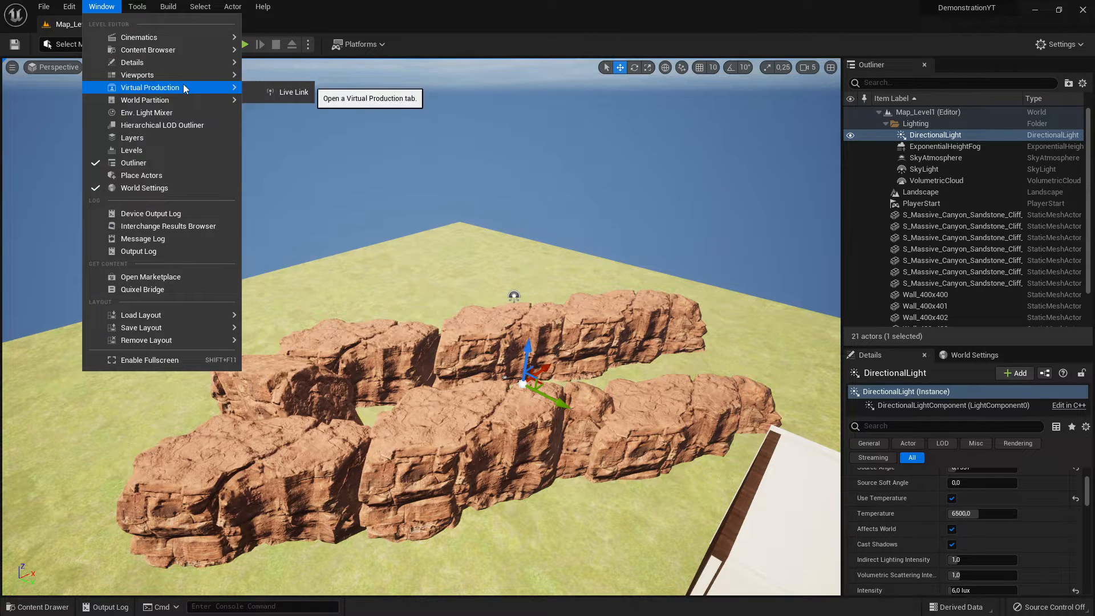
left_click(153, 175)
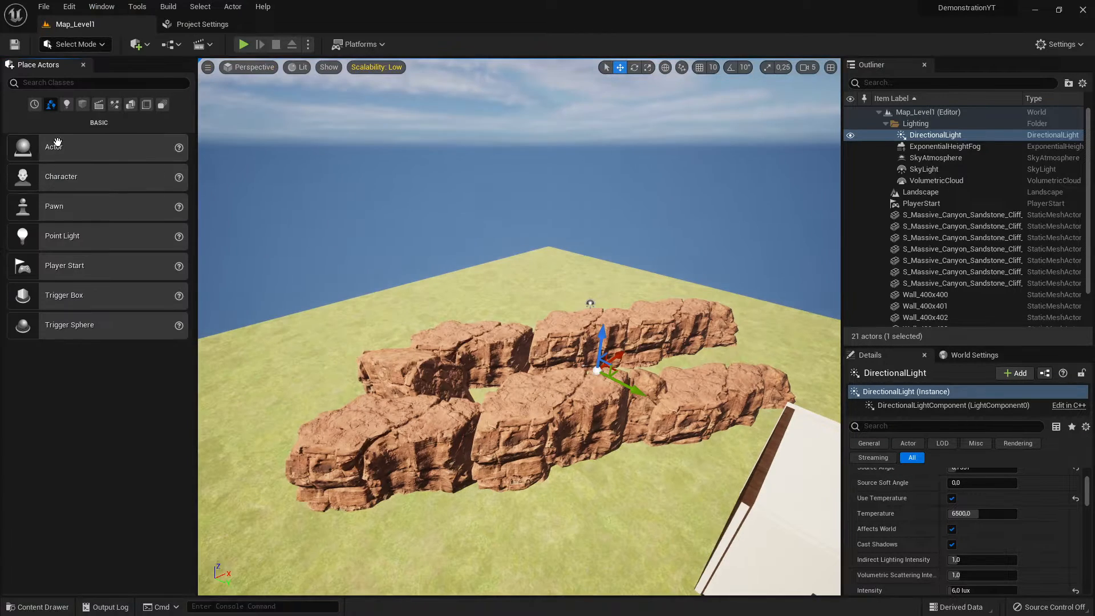
left_click(67, 106)
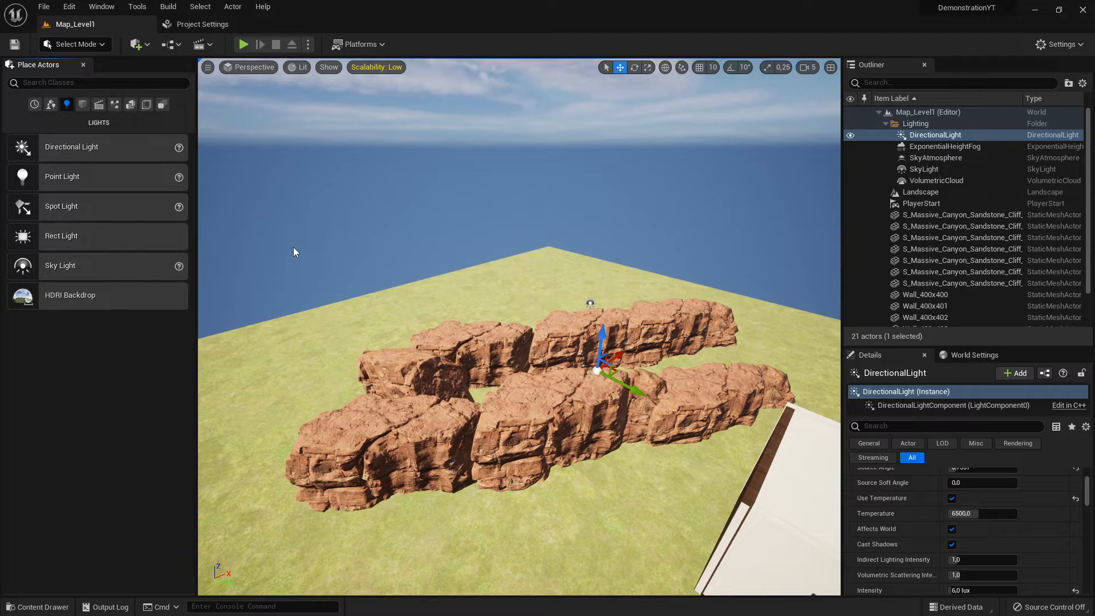
left_click(82, 66)
- Check the viewport's scalability settings for each quality group
right_click_drag(451, 336, 409, 310)
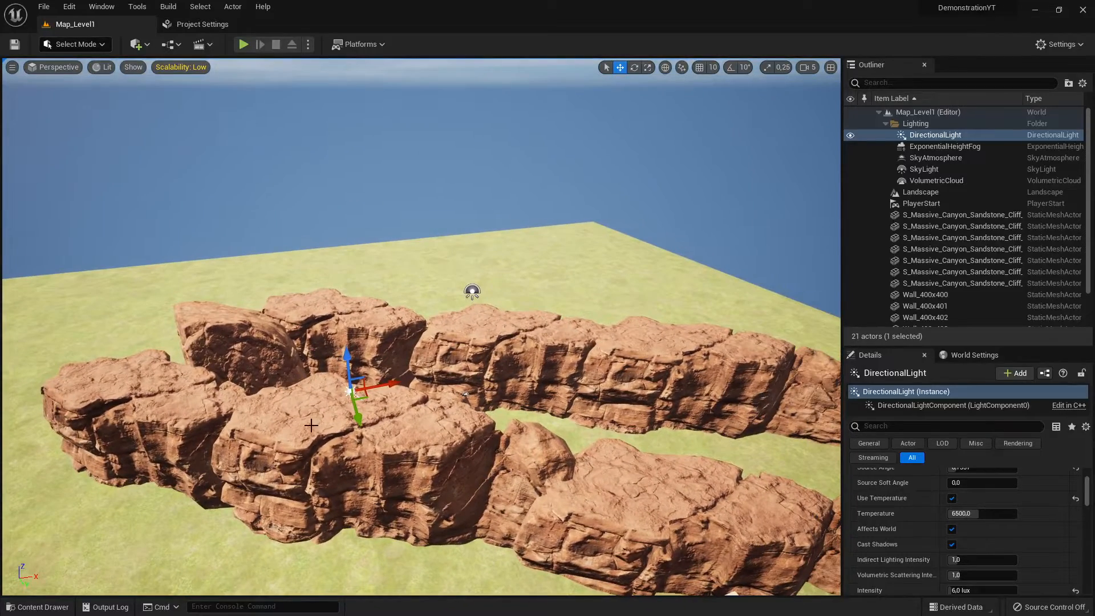
left_click(186, 67)
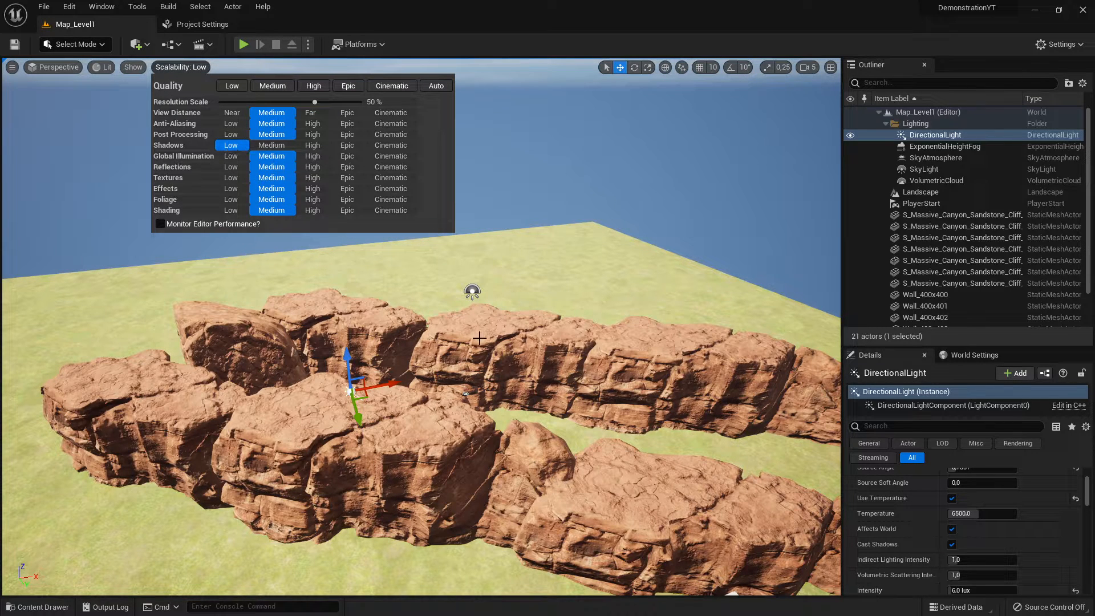
right_click_drag(469, 322, 536, 285)
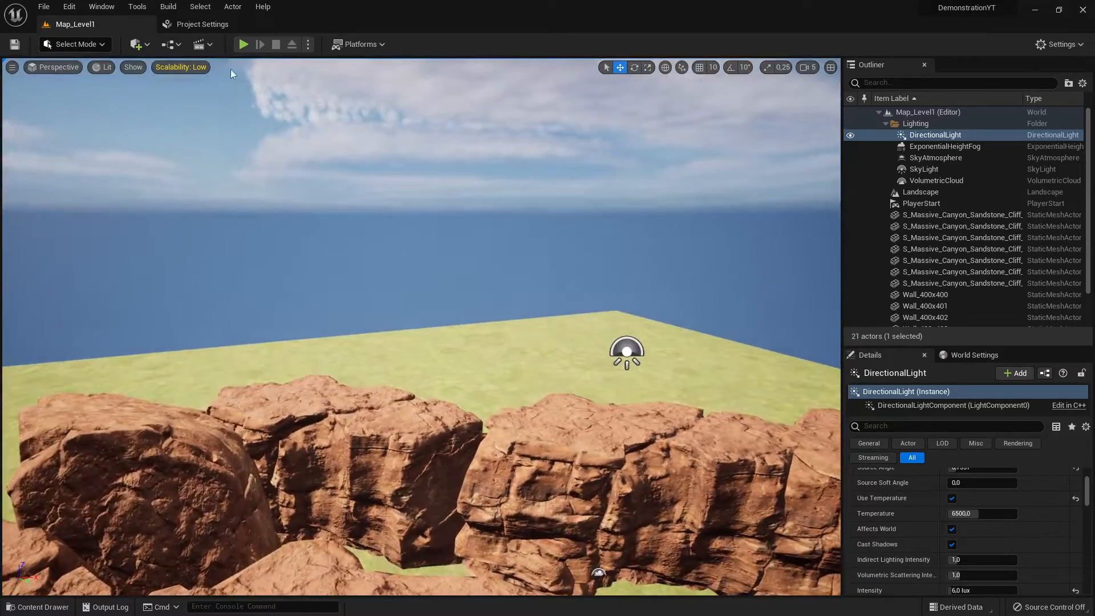
- Play the level, run the character between the canyon cliffs to inspect the lighting, and stop the play session
left_click(243, 44)
key("w")
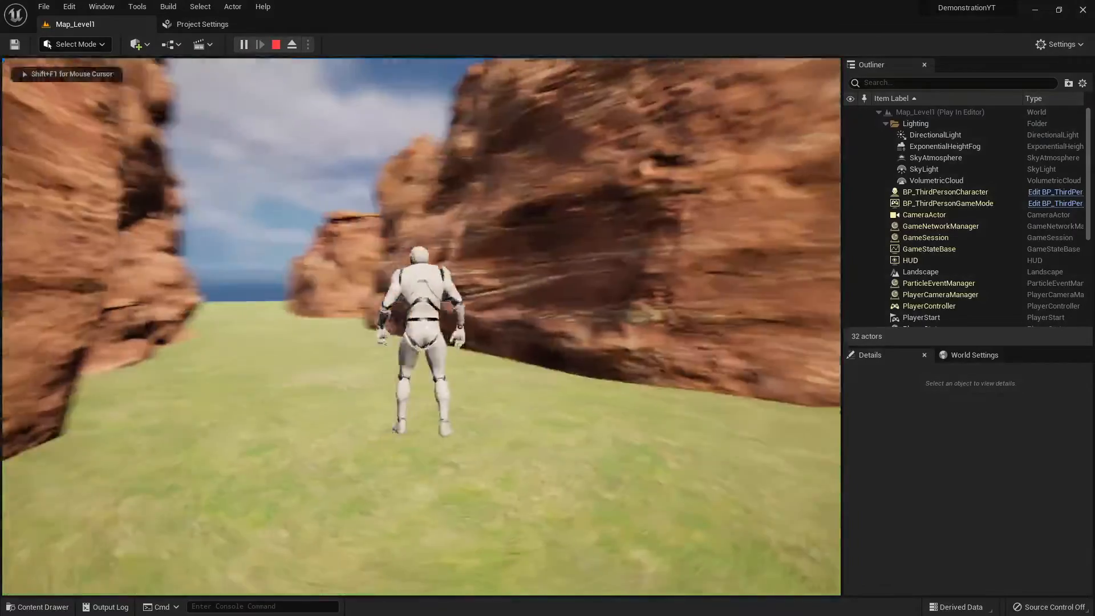
key("w")
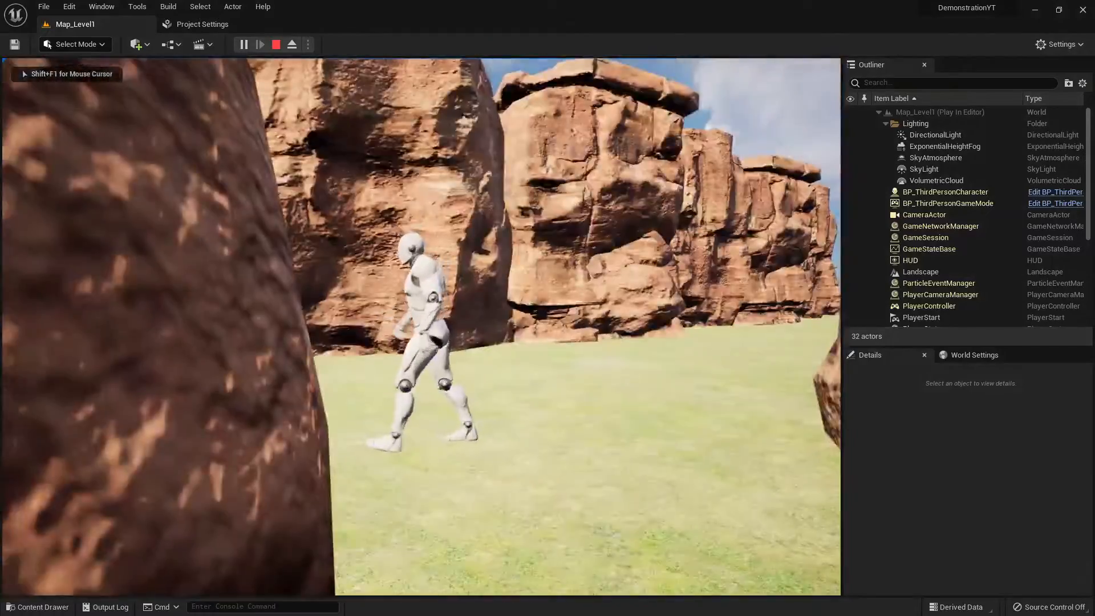
key("w")
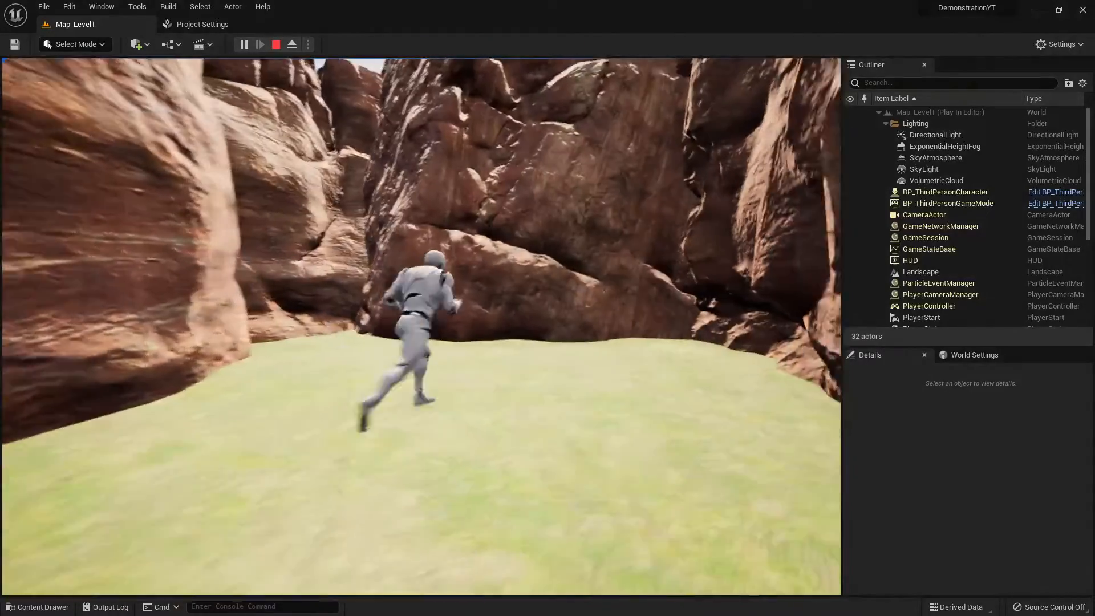
key("w")
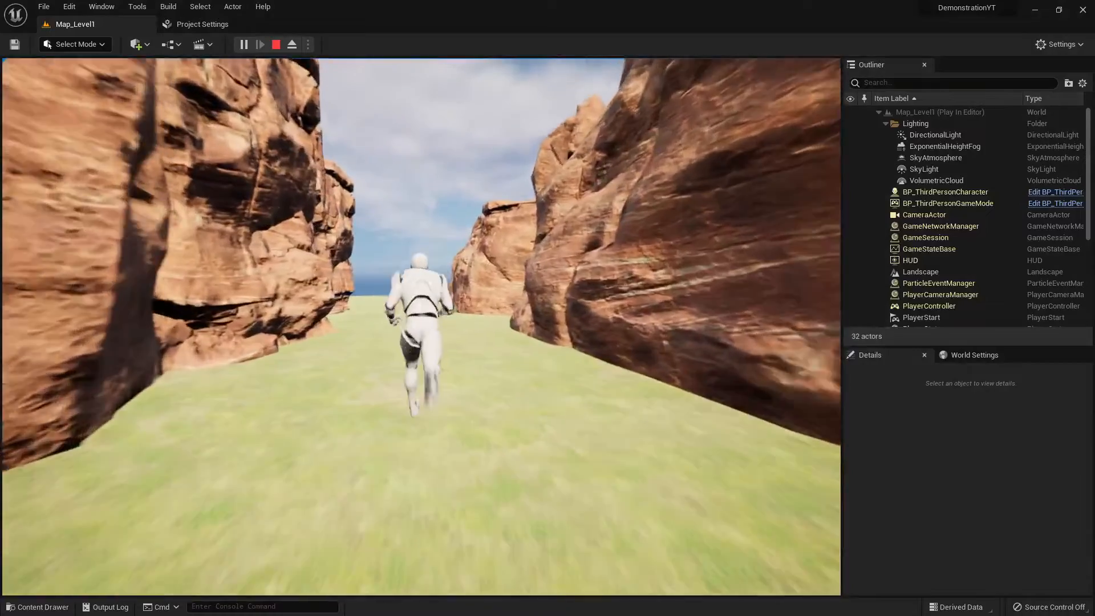
key("w")
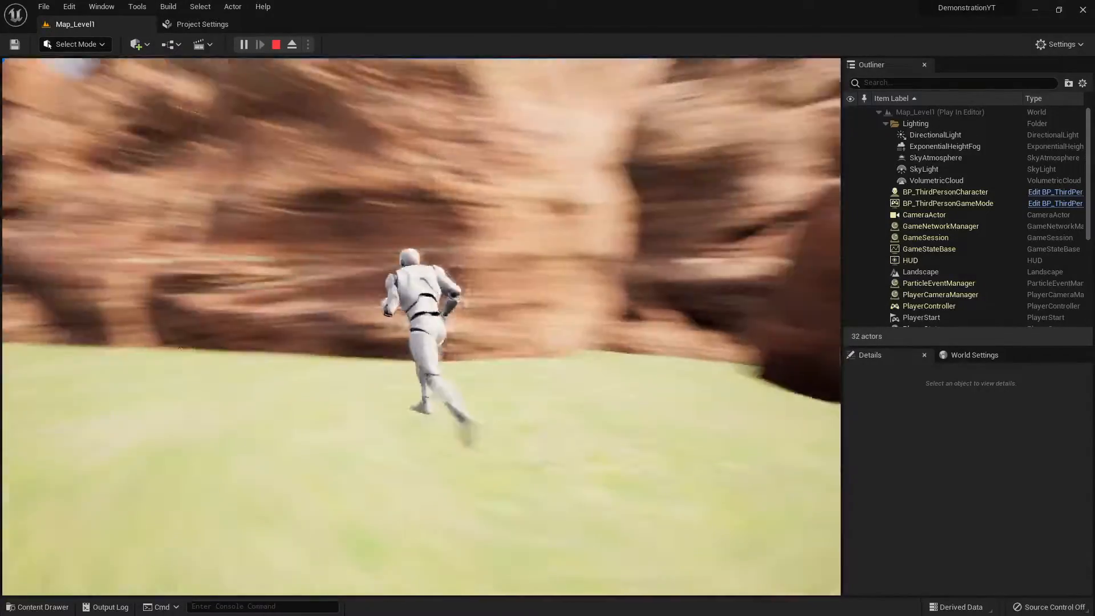
key("Escape")
- Set the Shadows scalability to Medium and inspect the shading on the canyon cliffs
right_click_drag(422, 325, 380, 239)
left_click(179, 68)
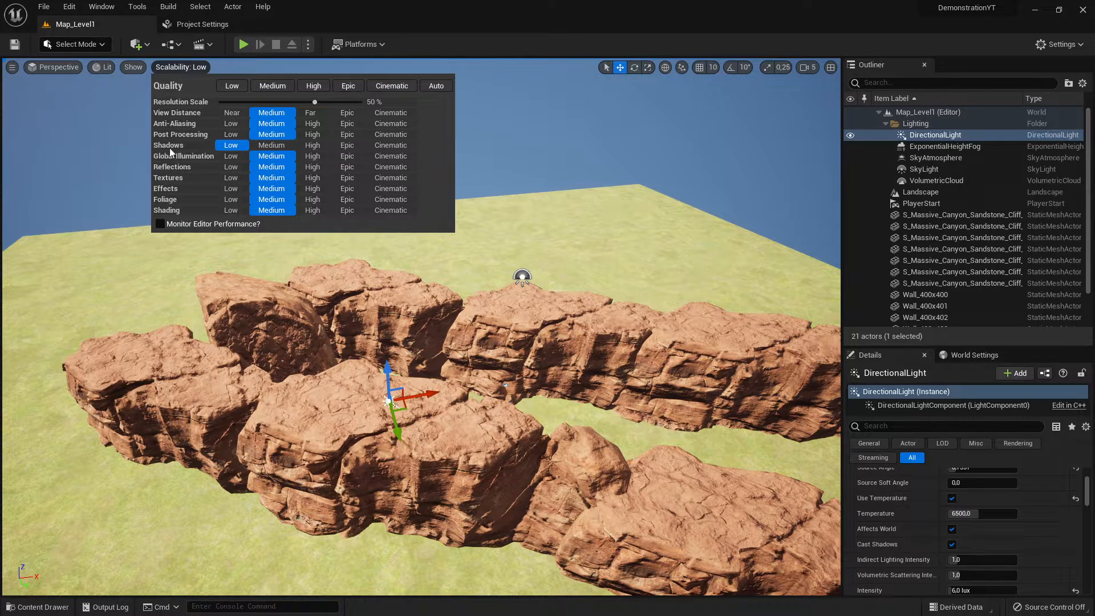
left_click(272, 144)
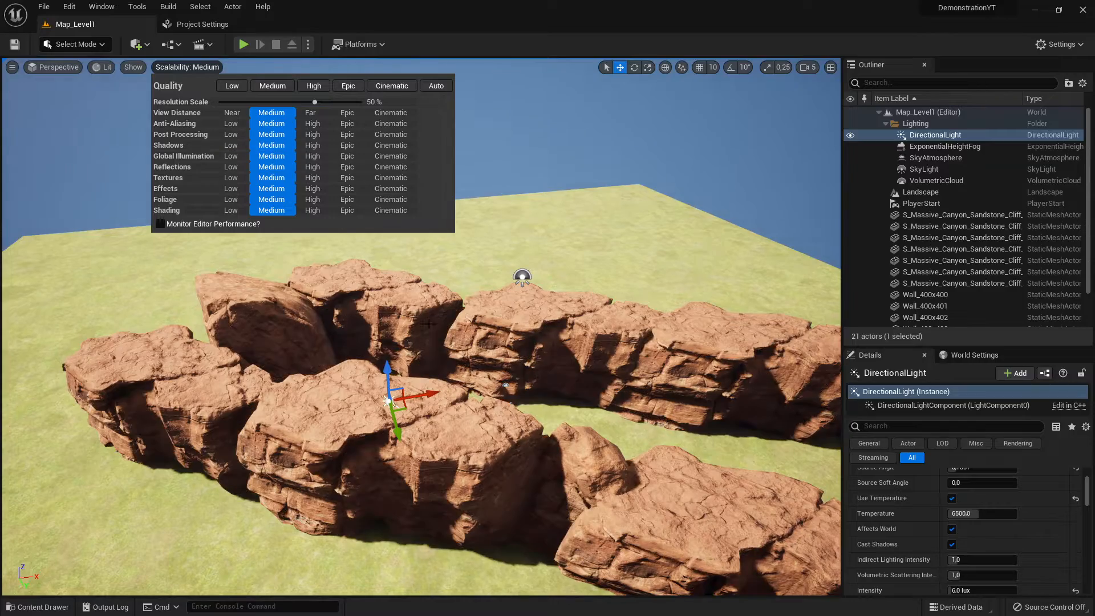
left_click(489, 334)
key("d")
right_click_drag(490, 333, 289, 215)
key("s")
key("a")
key("w")
- Set the Shadows scalability to Low and view the cliffs and house from farther away
left_click(179, 71)
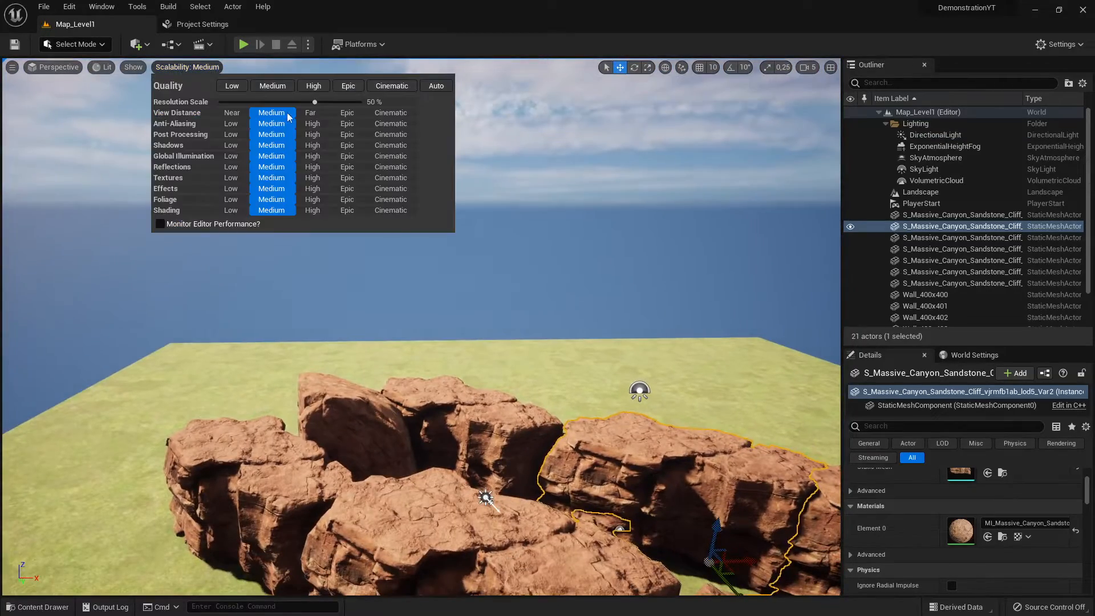
left_click(231, 146)
key("s")
right_click_drag(240, 245, 245, 325)
right_click_drag(271, 229, 291, 216)
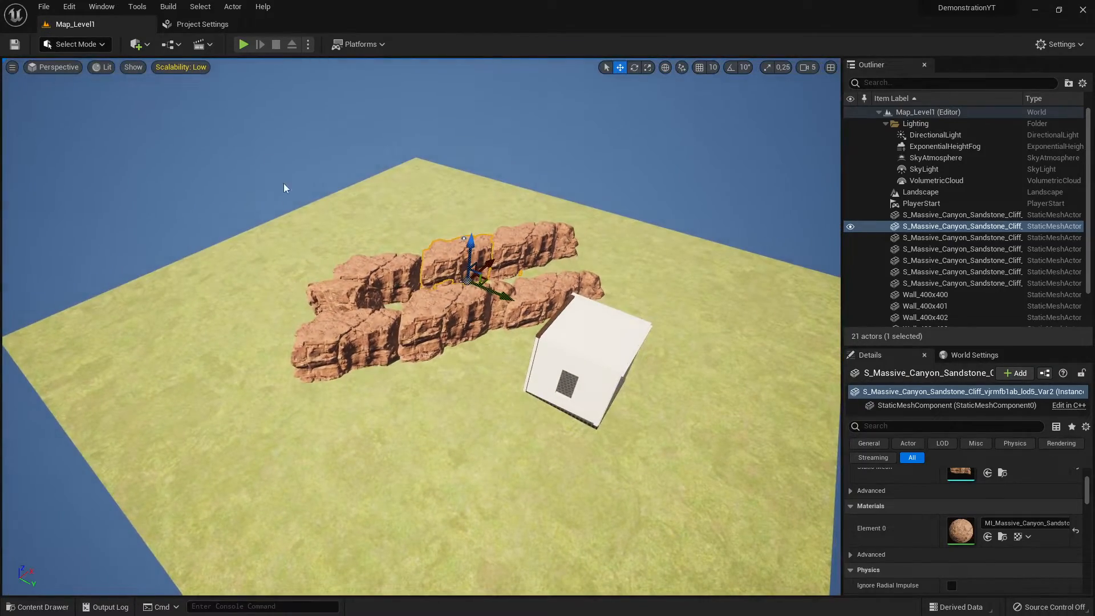
- Switch the Shadows scalability back to Medium and compare the shadows around the house and cliffs
left_click(190, 67)
left_click(272, 146)
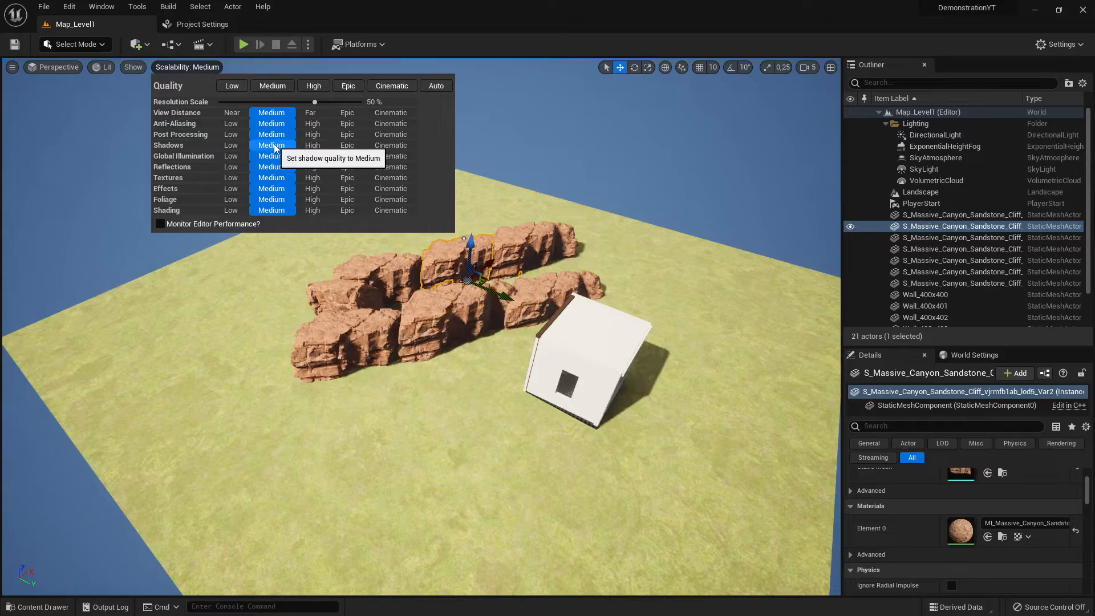
left_click(408, 343)
mouse_move(408, 344)
right_mouse_down()
mouse_move(365, 325)
mouse_move(425, 321)
mouse_move(415, 328)
right_mouse_up()
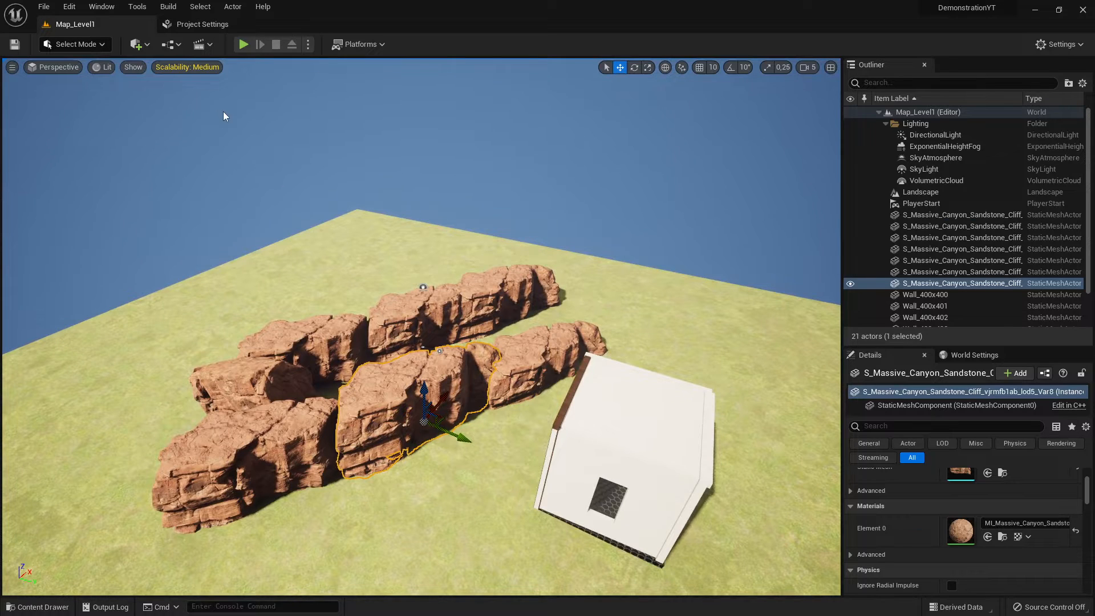
- Set all scalability groups to High quality and inspect the cliffs and house
left_click(190, 67)
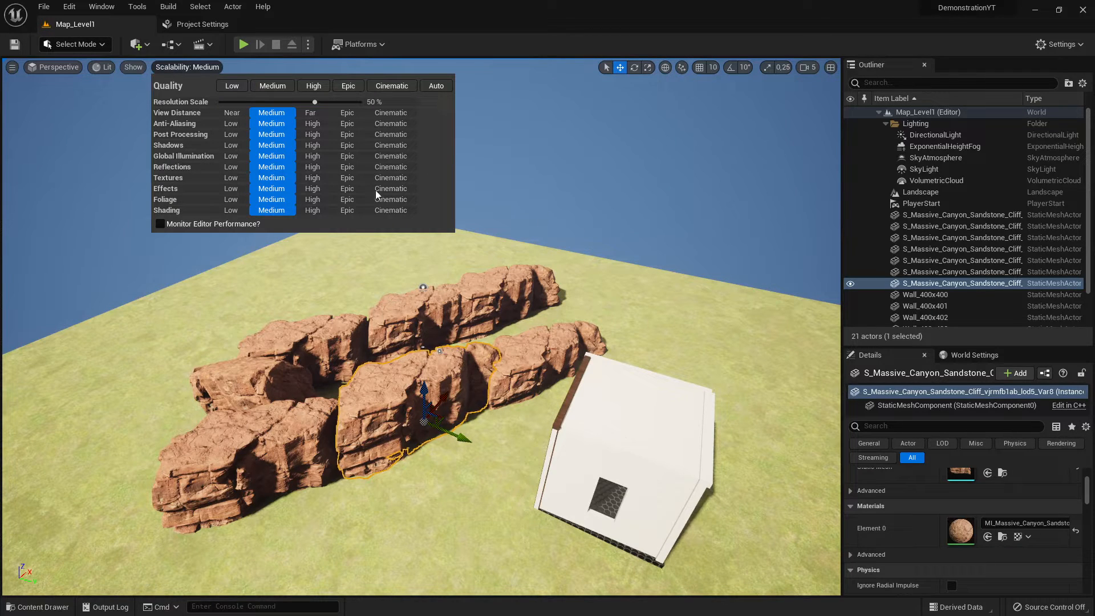
left_click(314, 87)
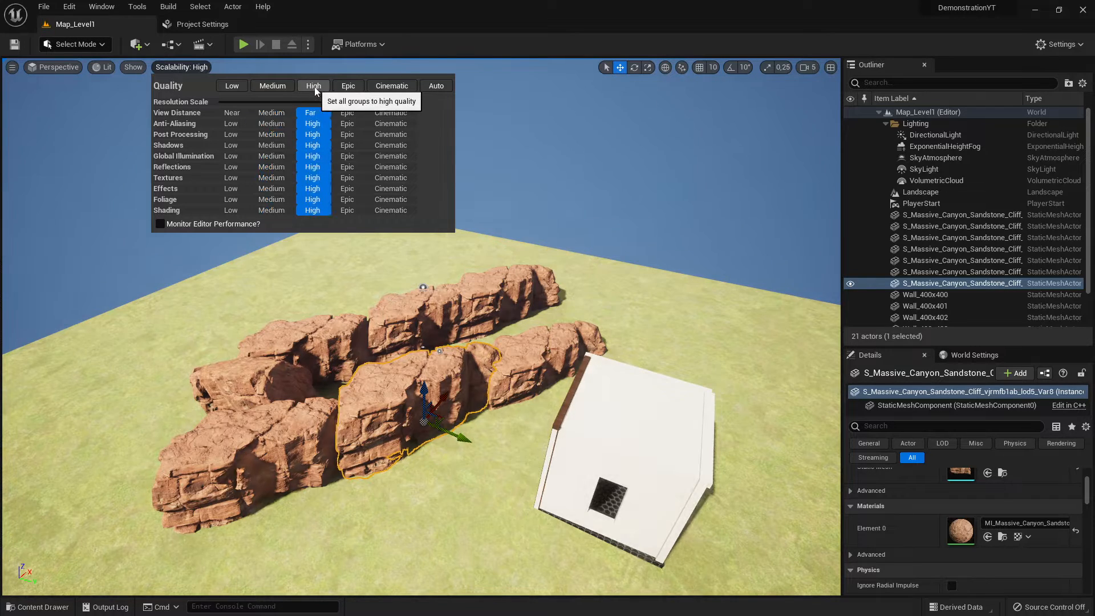
right_click_drag(460, 292, 382, 274)
key("w")
key("s")
key("s")
key("w")
left_click(189, 68)
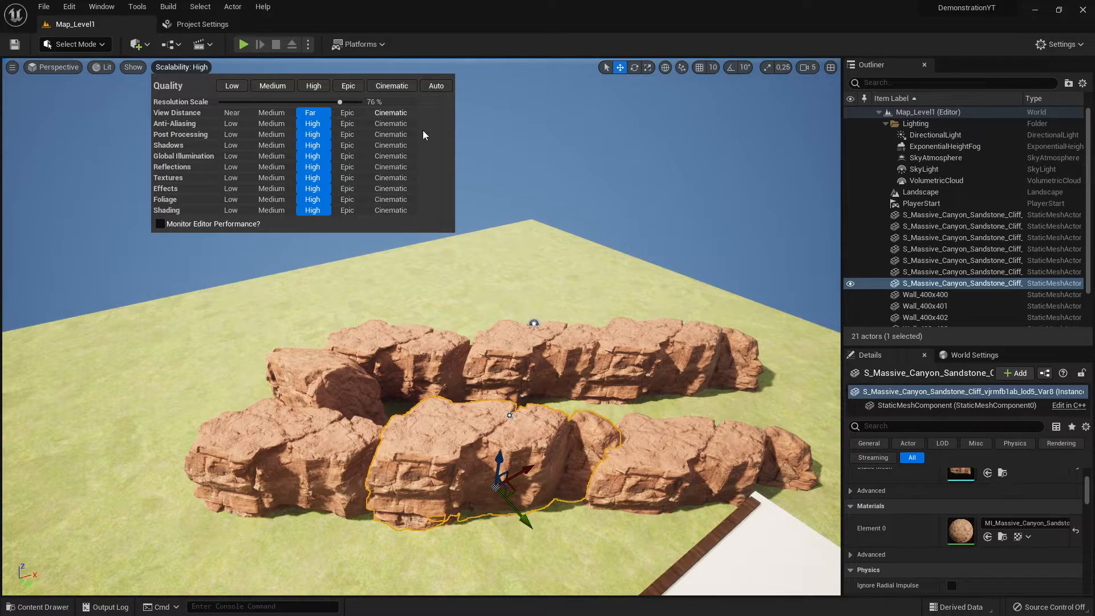
left_click(258, 295)
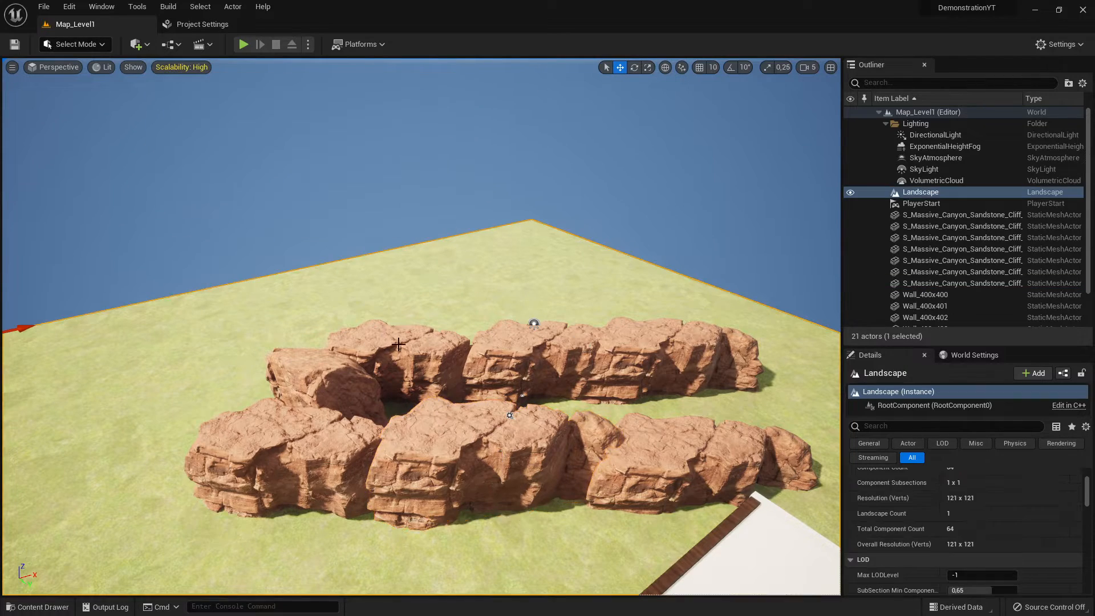
right_click_drag(257, 295, 398, 344)
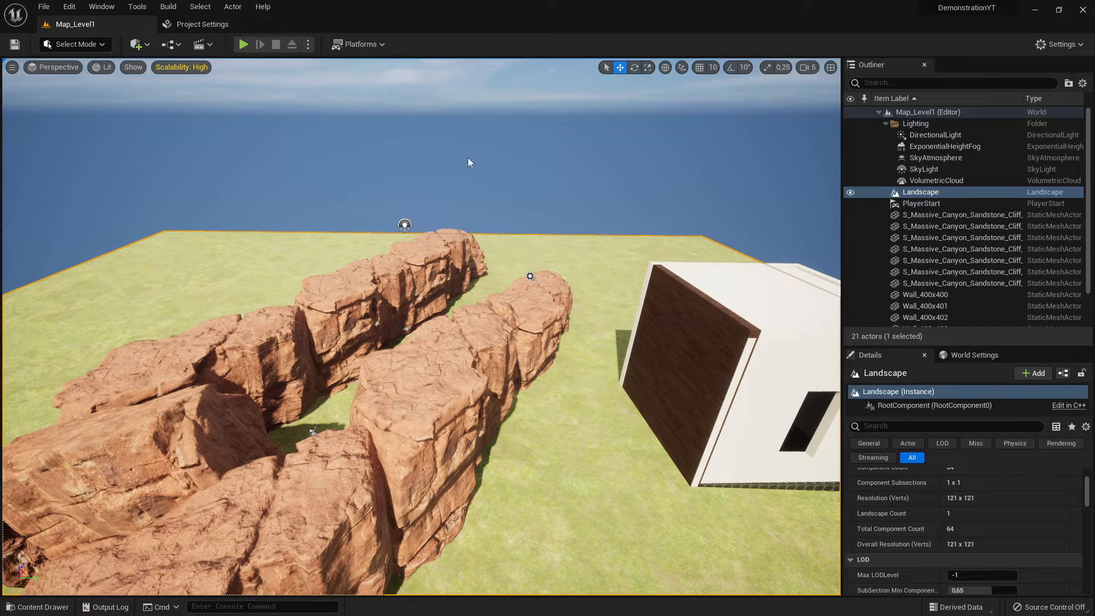
- Open the Engine Rendering page of the project settings and find the Global Illumination, Reflections, Lumen and Shadows sections
left_click(69, 7)
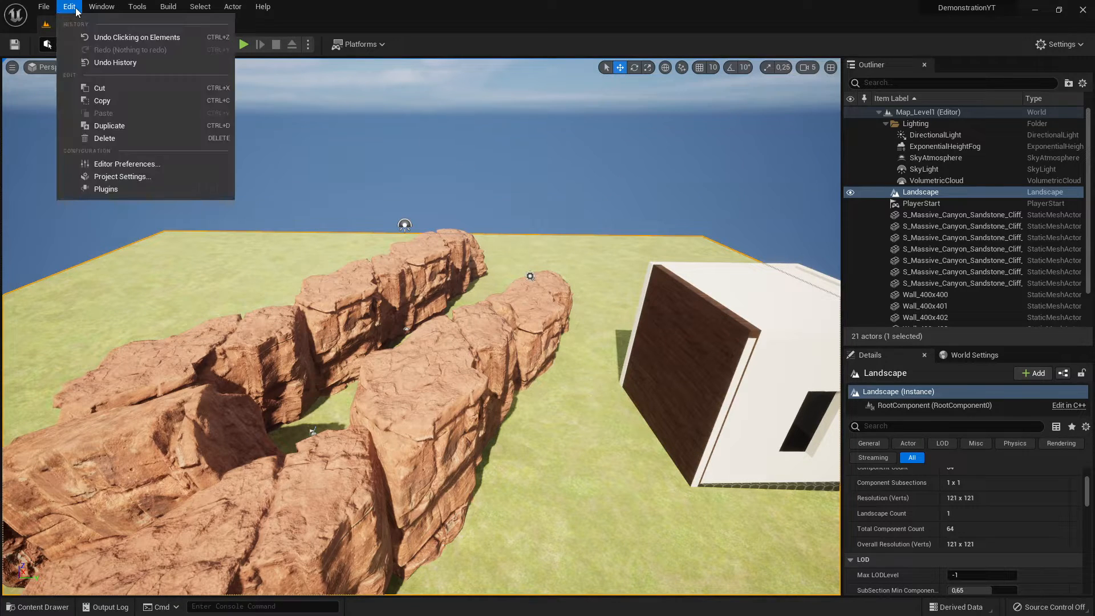
left_click(128, 176)
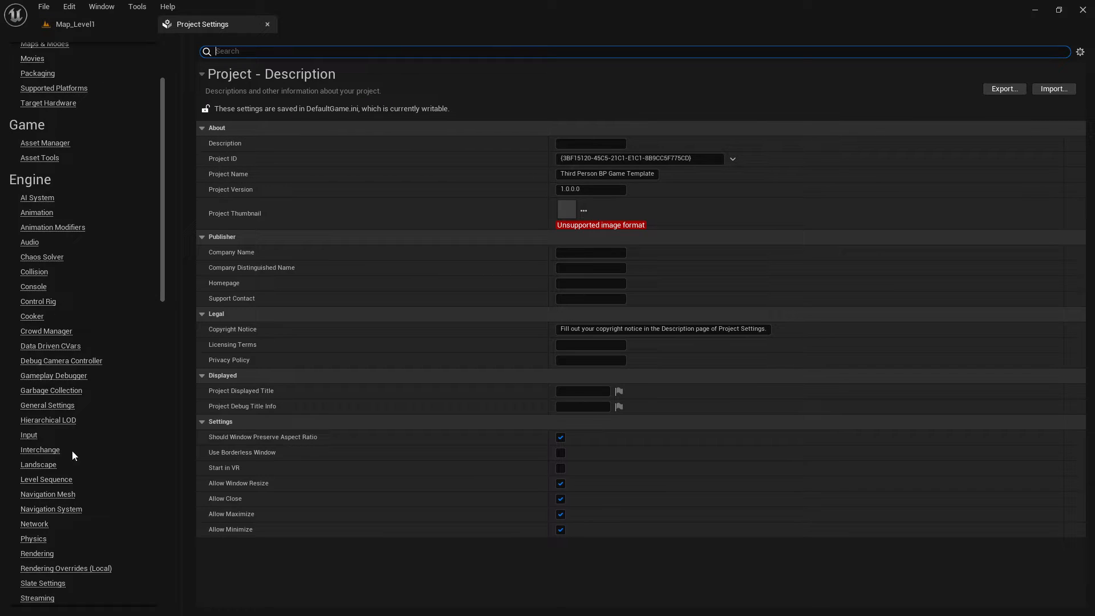
scroll(96, 472, "down", 1)
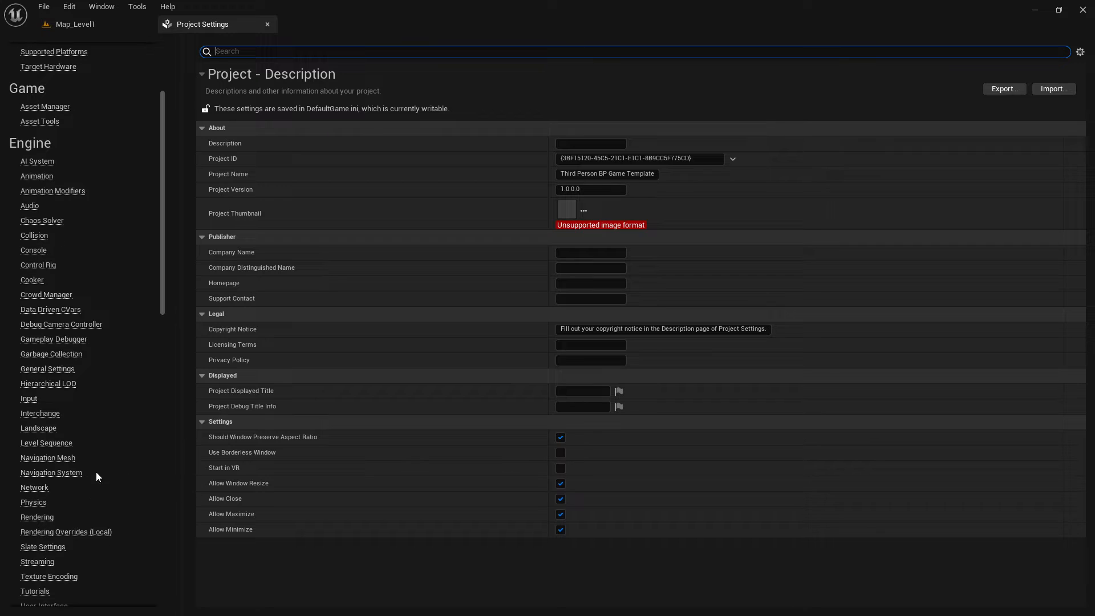
left_click(26, 517)
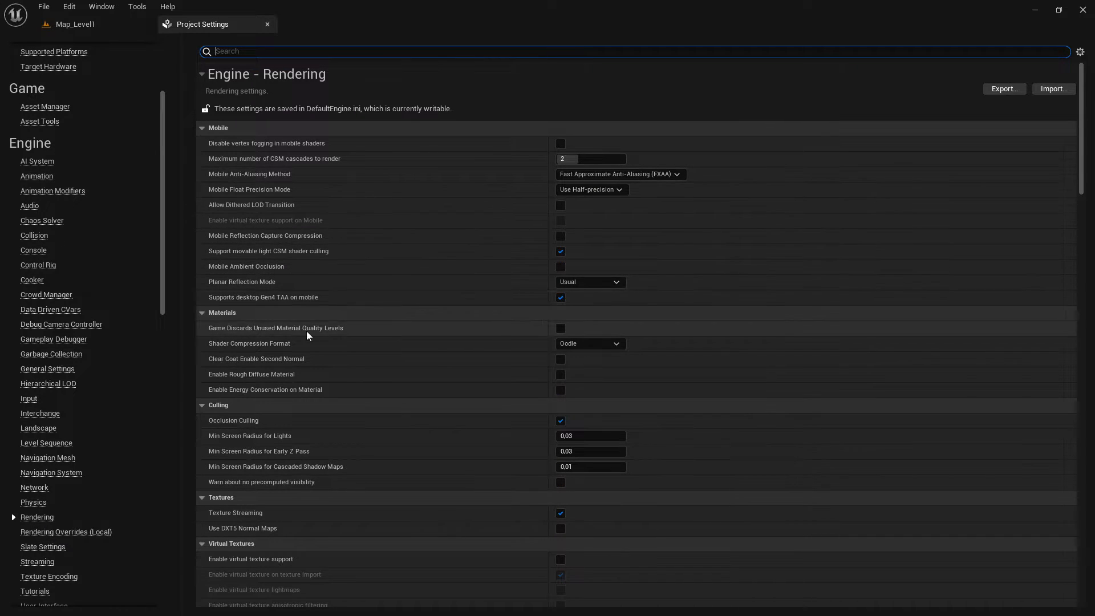
scroll(319, 314, "down", 2)
scroll(317, 320, "down", 7)
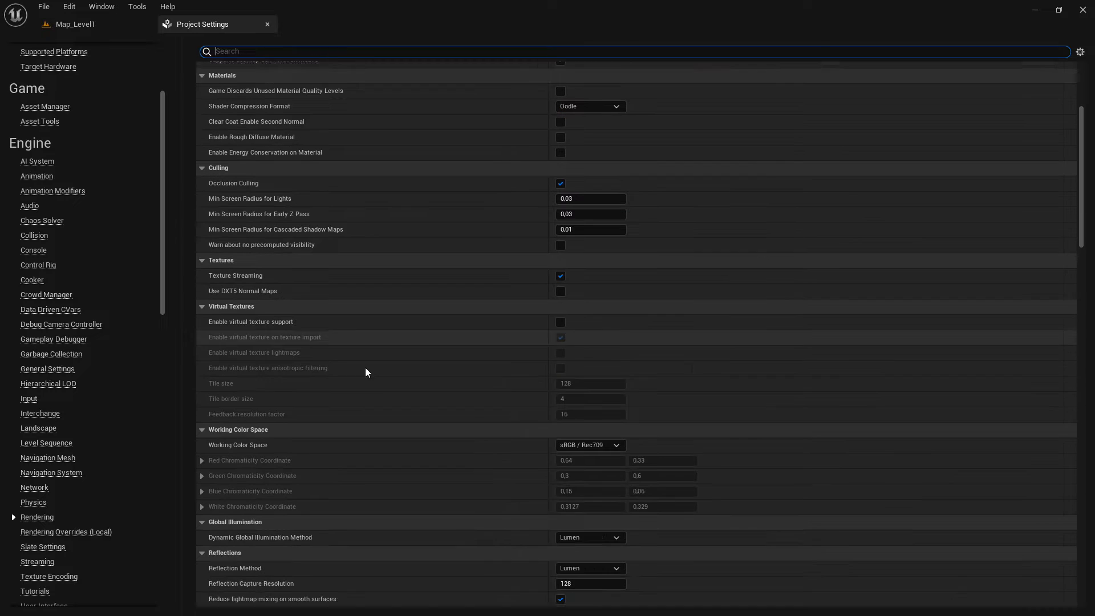
scroll(324, 323, "down", 7)
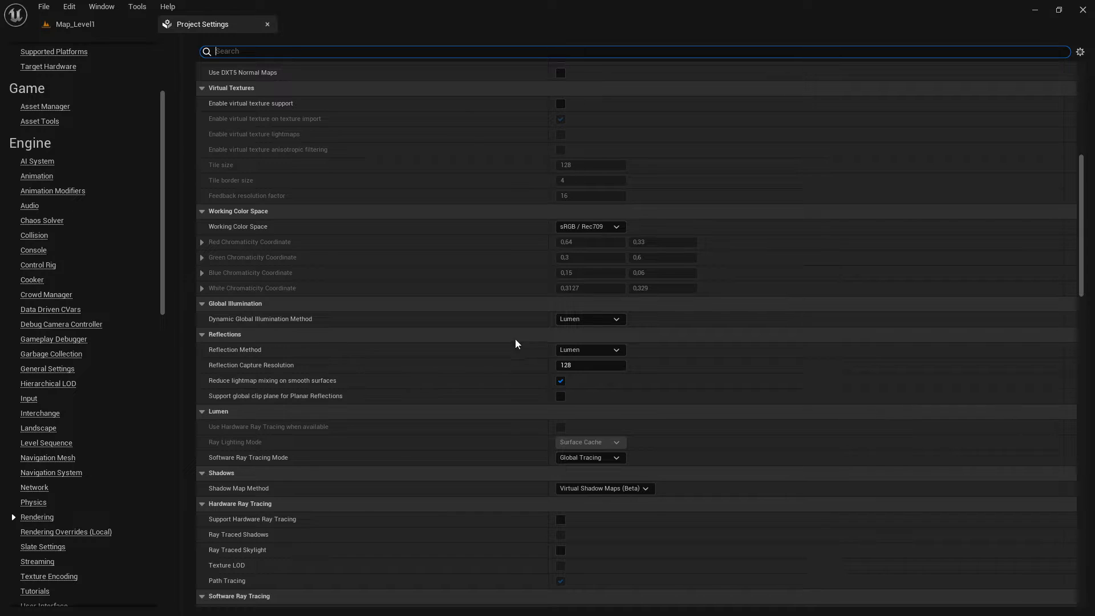
- Review the Lumen, Shadows and ray tracing sections of the Rendering settings, and close the project settings
scroll(404, 339, "down", 2)
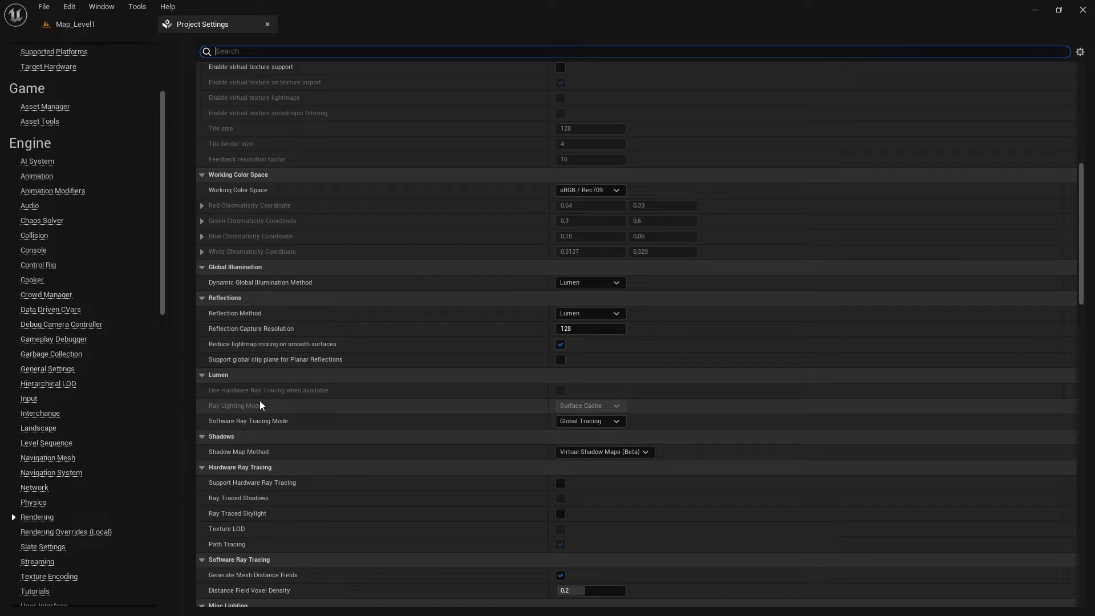
mouse_move(273, 397)
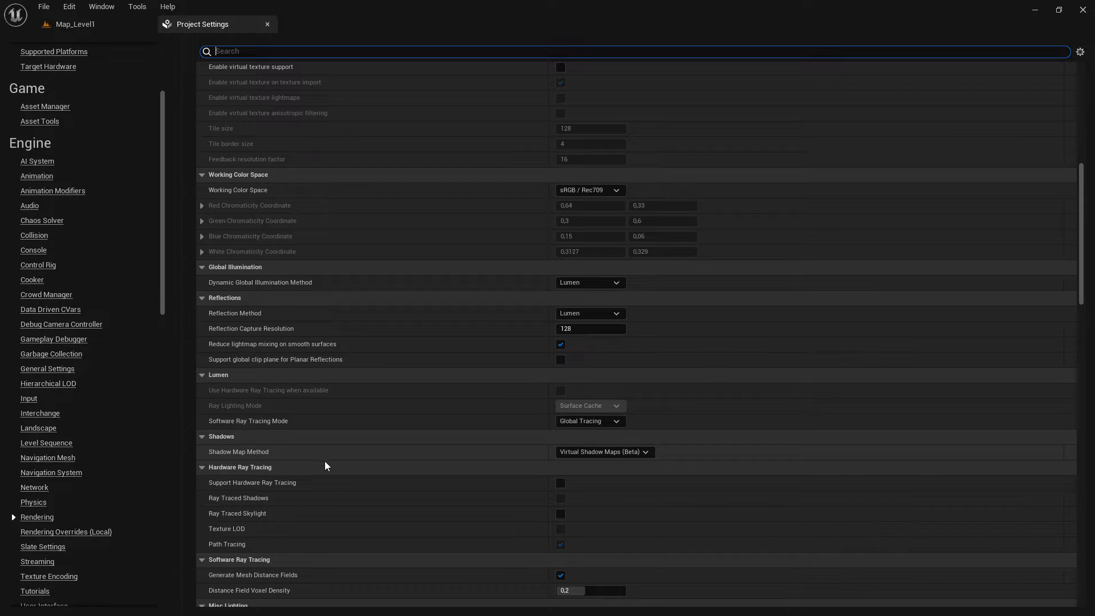
scroll(320, 501, "down", 2)
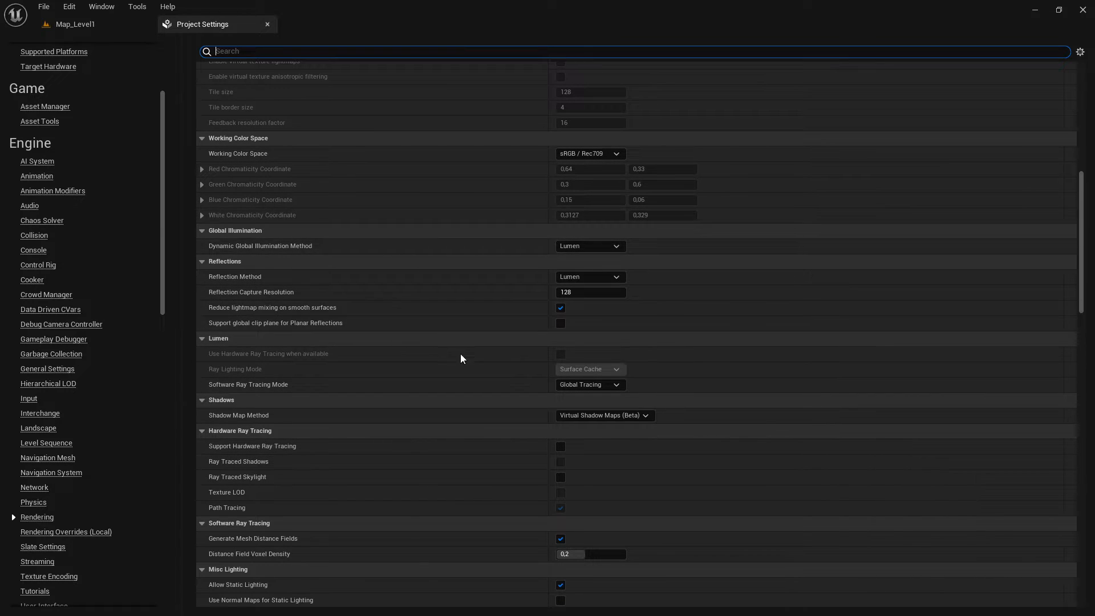
left_click(266, 25)
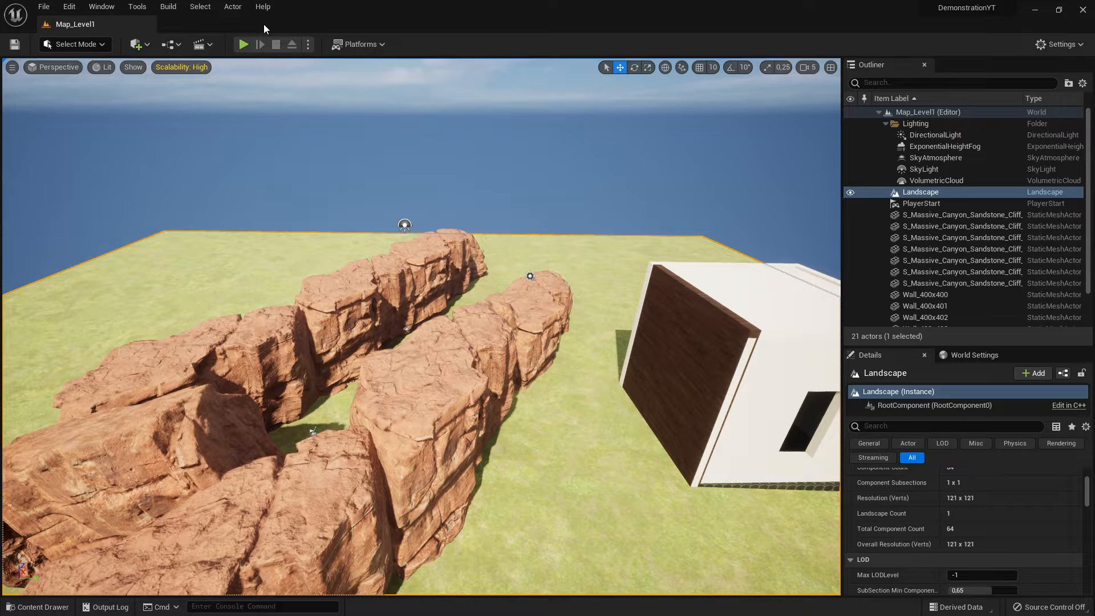
- Compare the Medium and High scalability presets on the sandstone cliffs, ending on High
right_click_drag(482, 293, 878, 251)
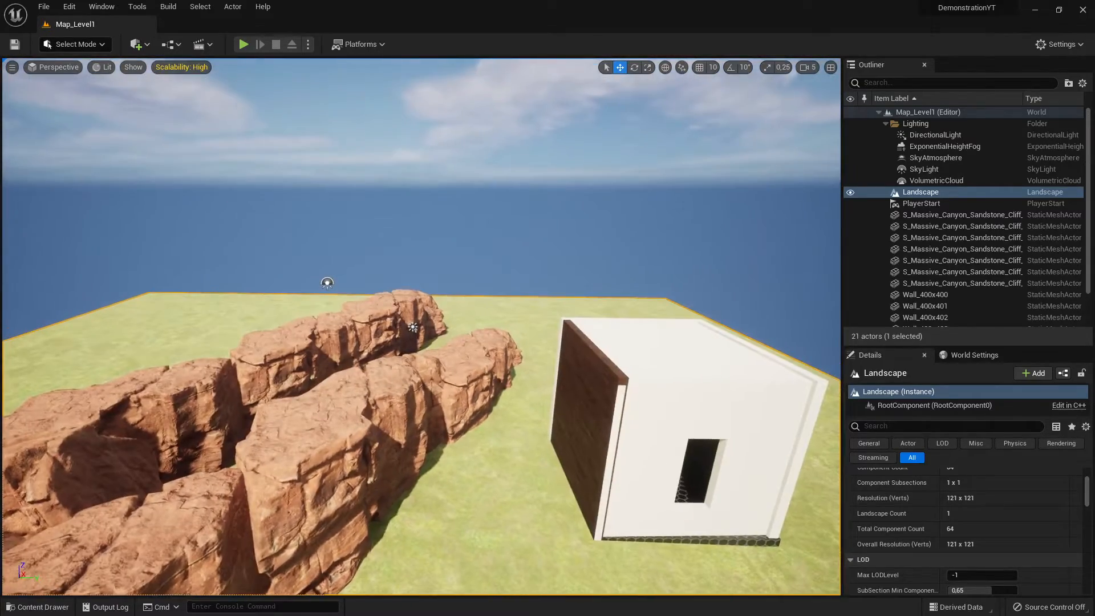
right_click_drag(421, 327, 282, 128)
left_click(169, 68)
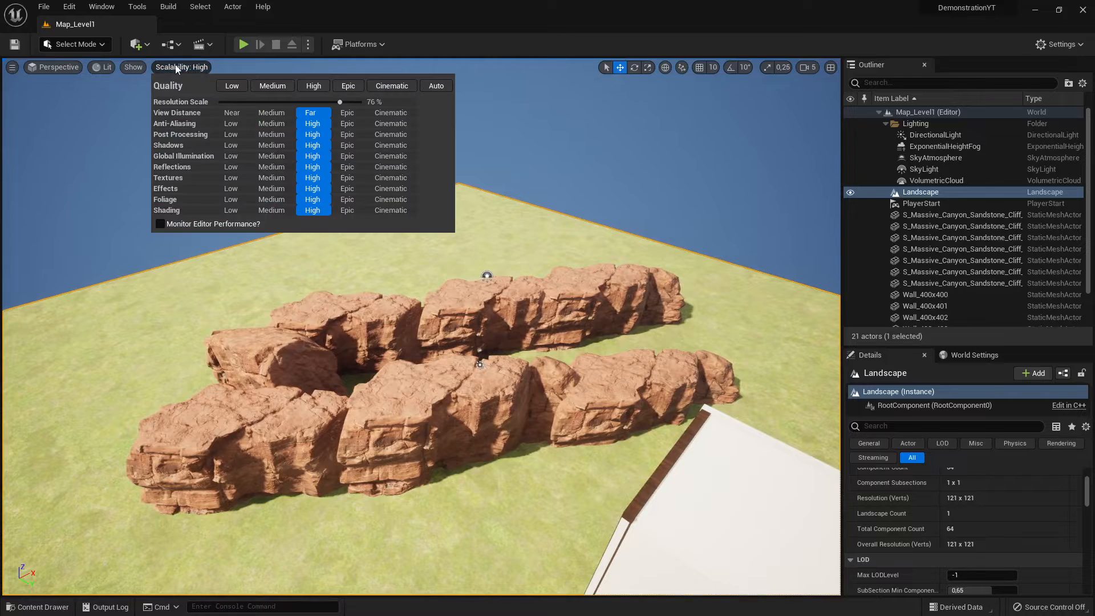
left_click(272, 87)
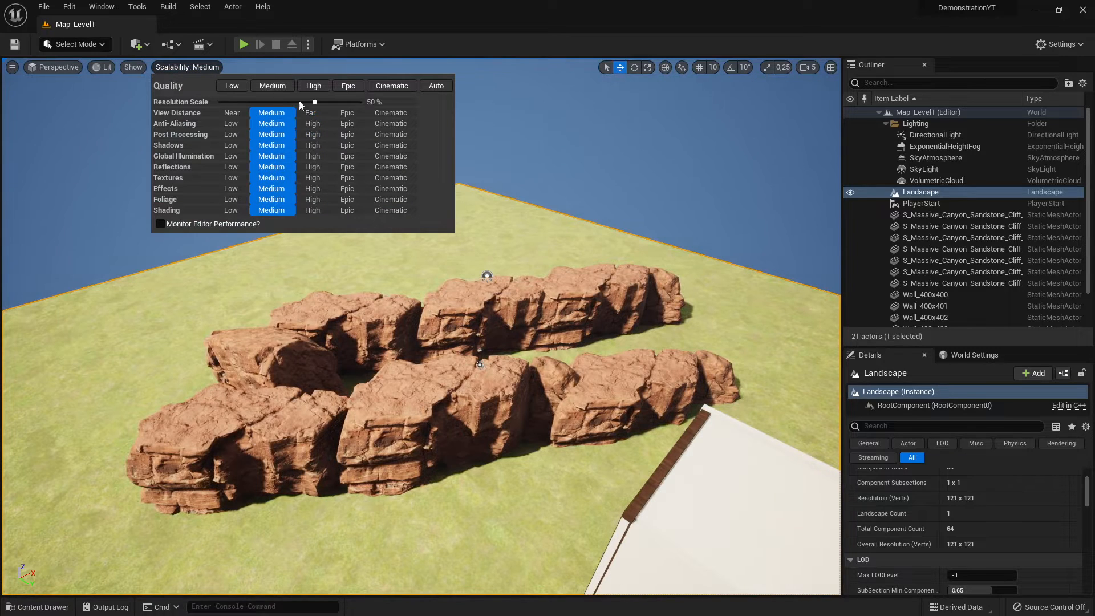
left_click(315, 90)
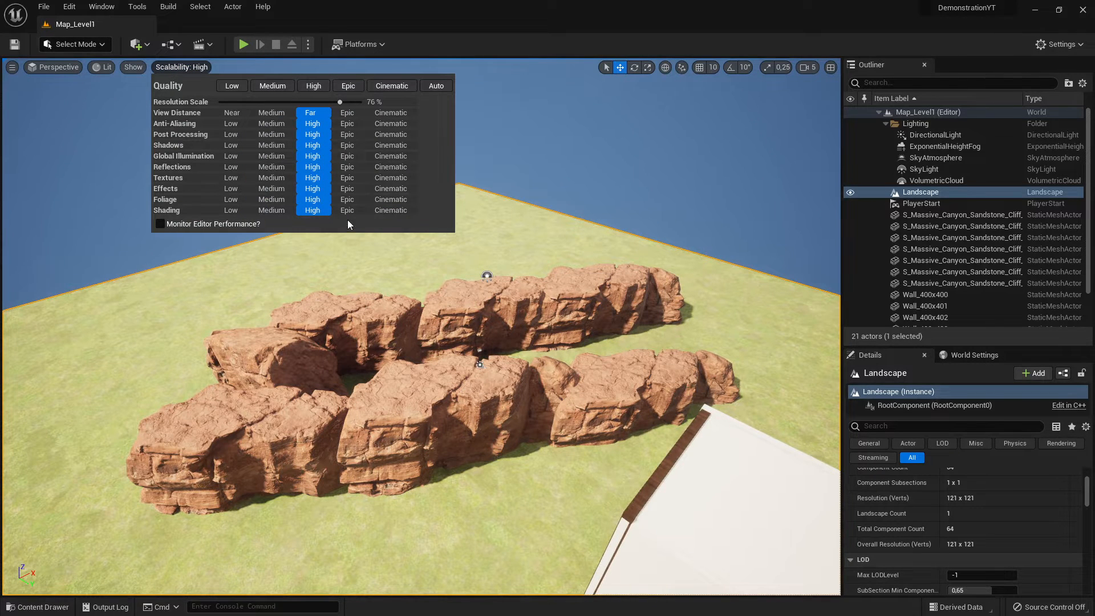
- Inspect the cliffs, house and sky from several distances and angles at High quality
right_click_drag(285, 319, 457, 236)
key("s")
key("w")
key("a")
key("w")
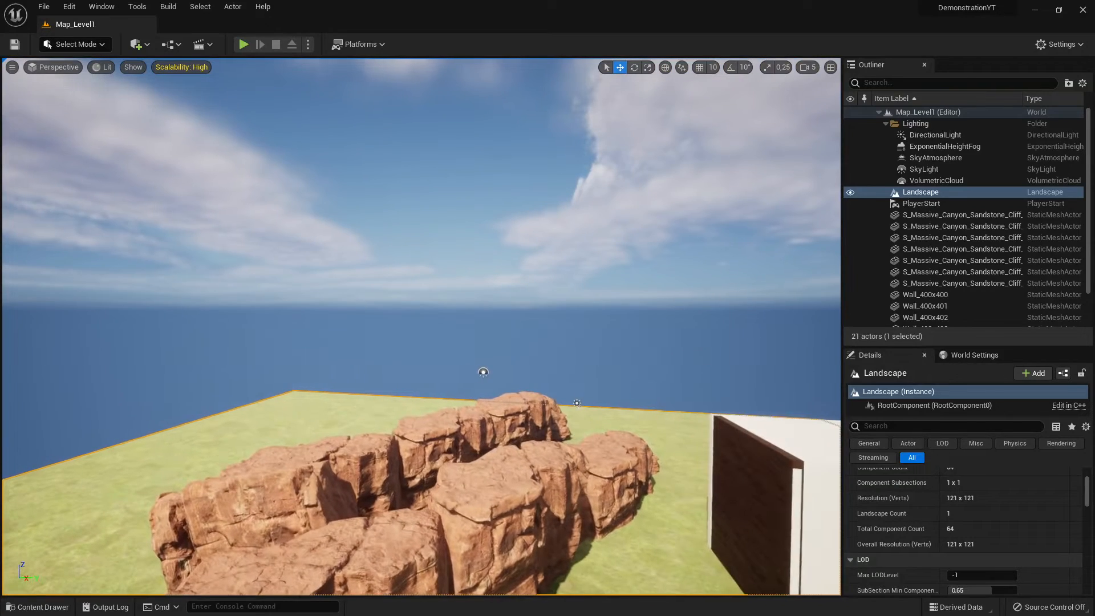
right_click_drag(456, 236, 486, 277)
key("w")
key("s")
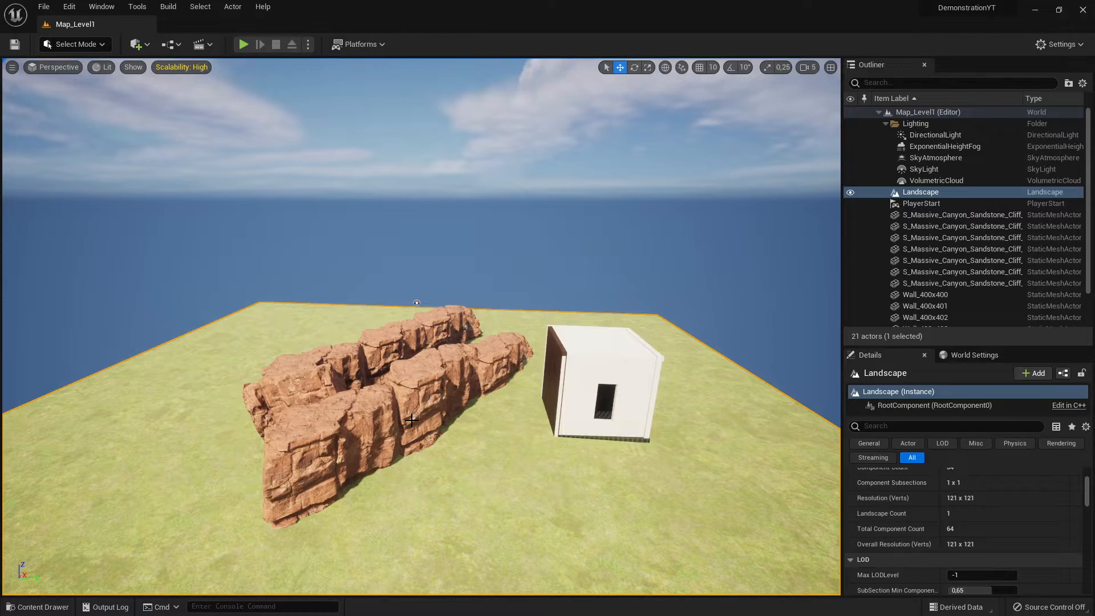
right_click_drag(431, 353, 393, 367)
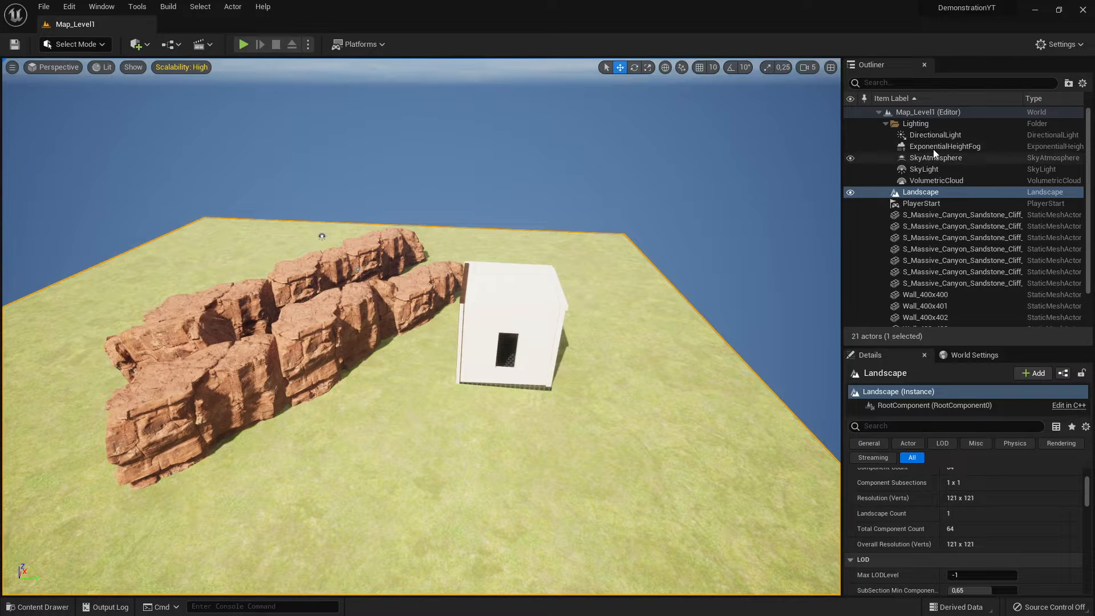
- Rotate the DirectionalLight to lower the sun and cast longer shadows from the cliffs and house
left_click(926, 134)
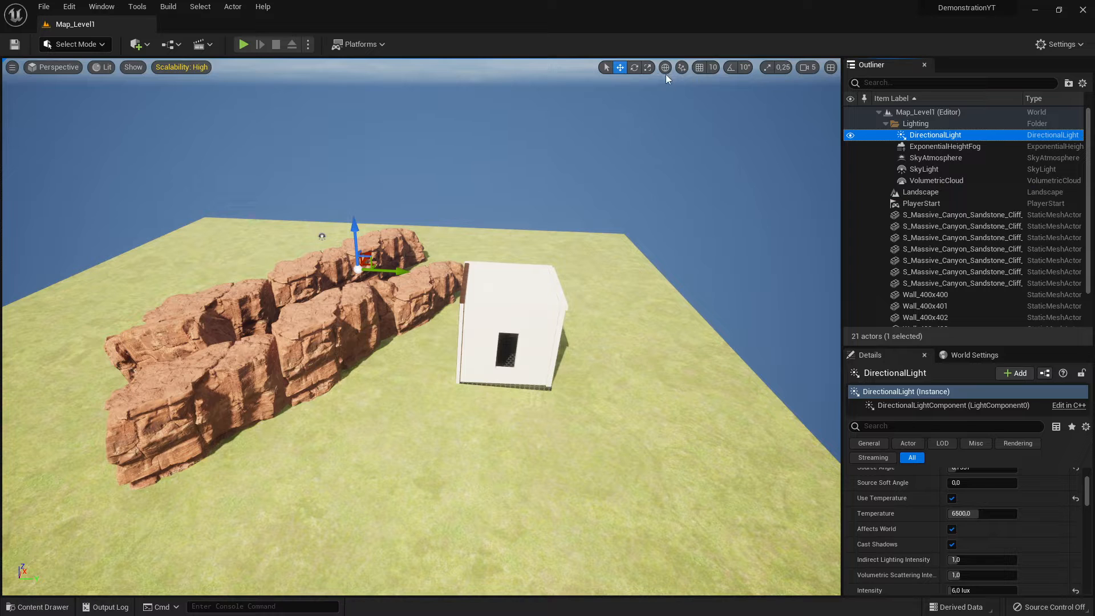
left_click(634, 67)
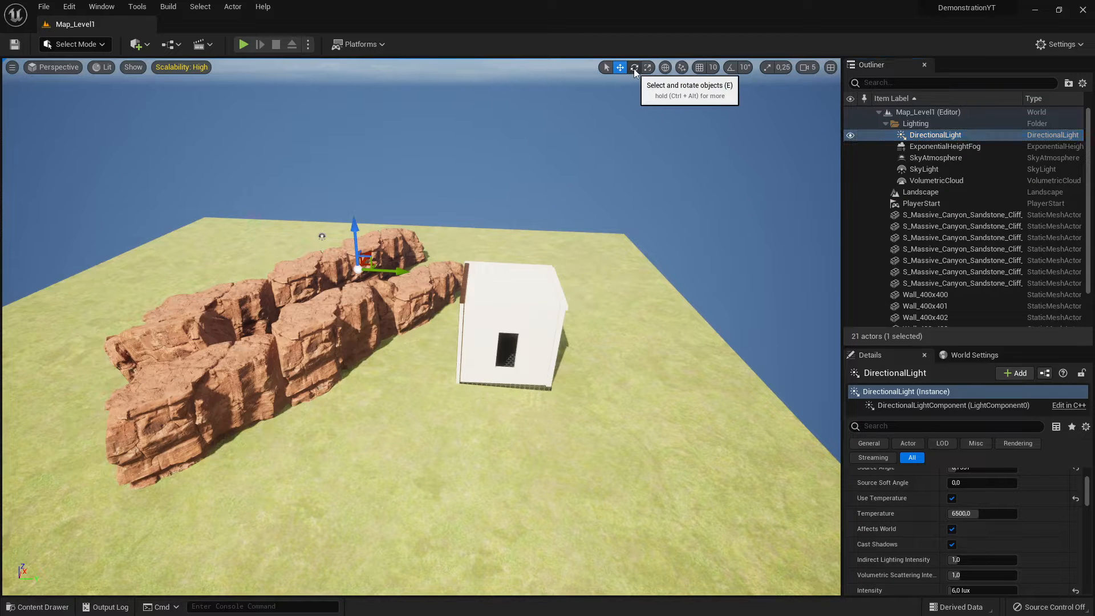
key("a")
right_click_drag(426, 271, 440, 269)
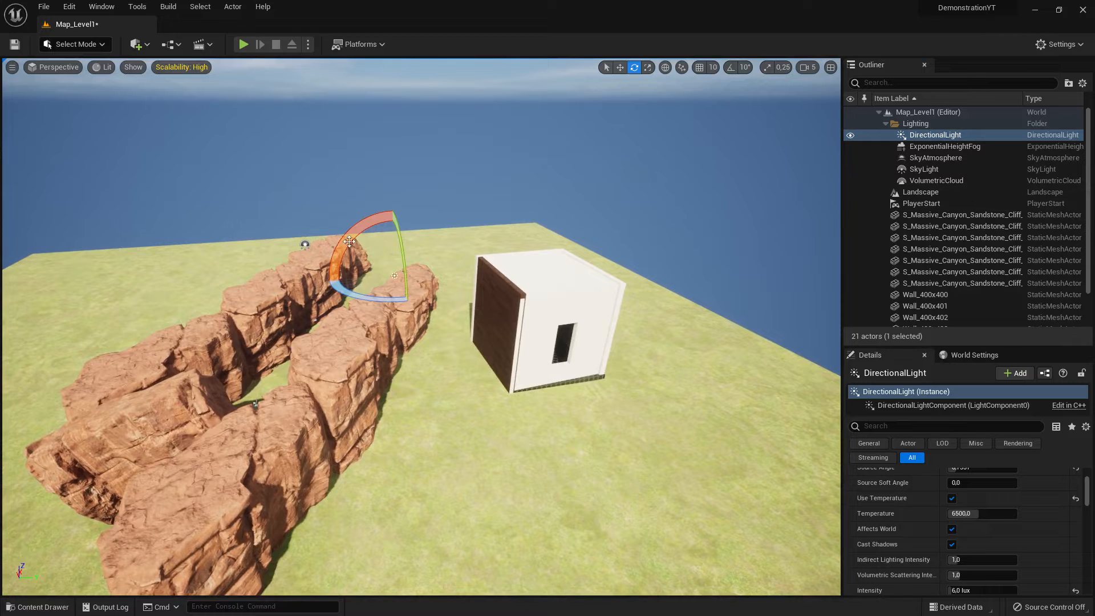
left_click_drag(349, 241, 365, 217)
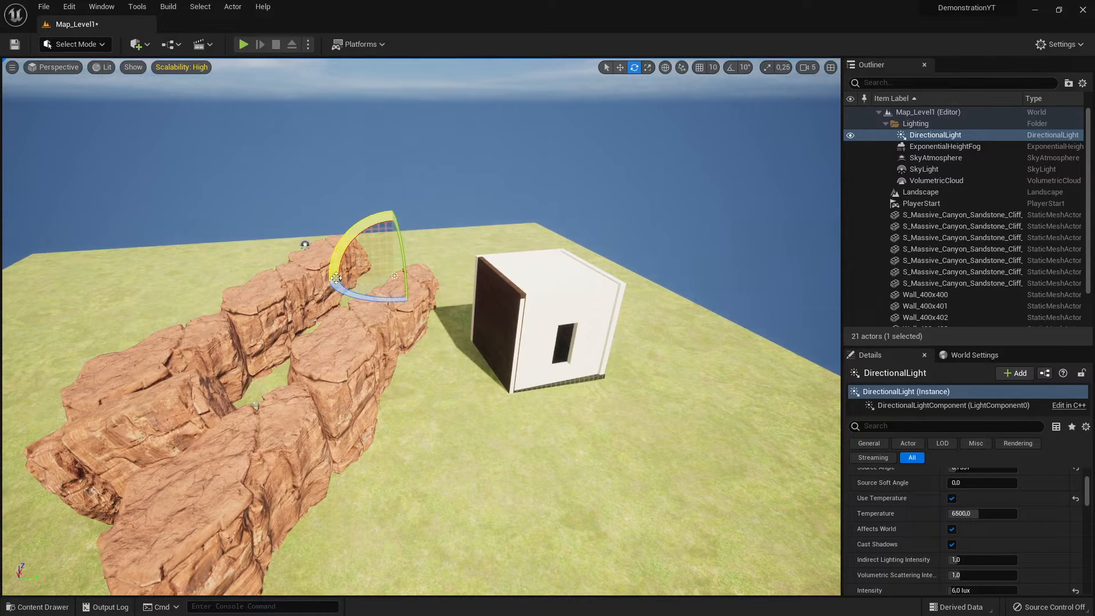
left_click_drag(331, 275, 312, 236)
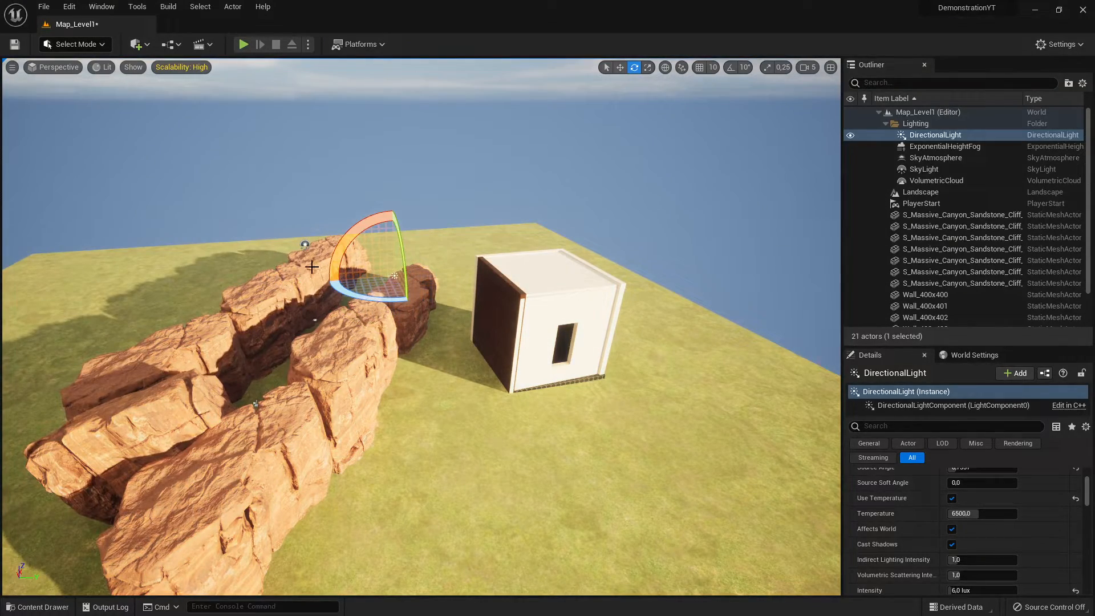
- Rotate the DirectionalLight further toward the horizon to give the level a deep red sunset
left_click_drag(336, 264, 394, 481)
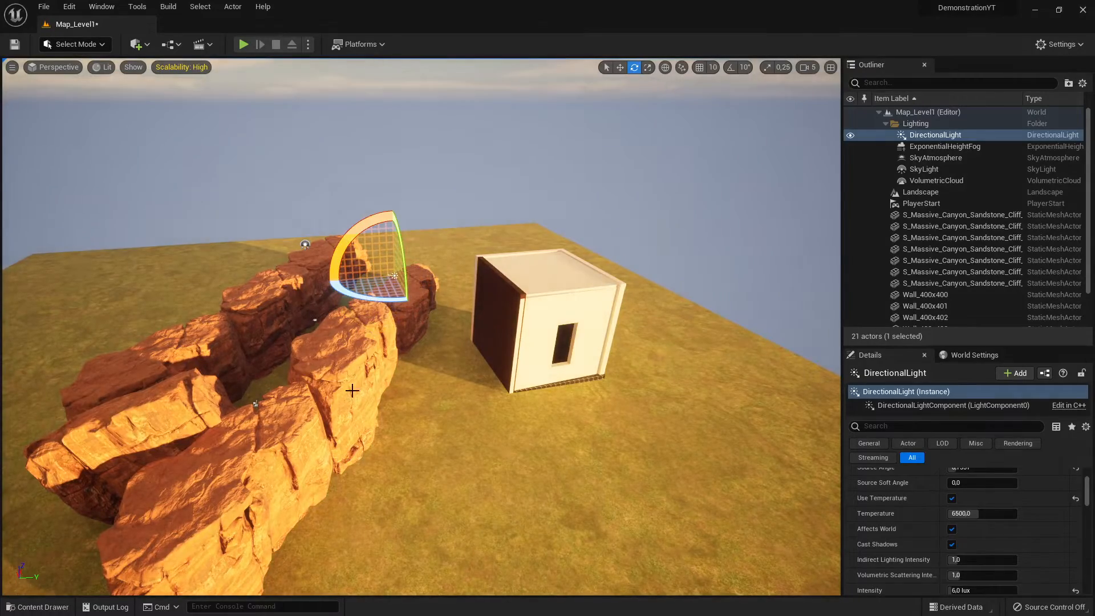
left_click_drag(350, 257, 496, 408)
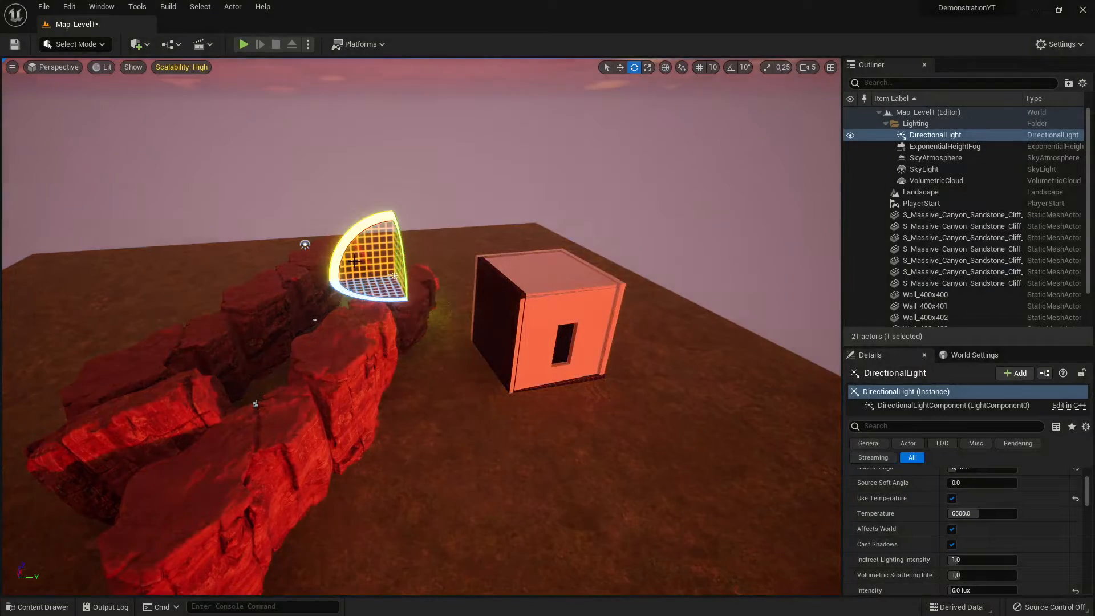
right_click_drag(496, 407, 456, 315)
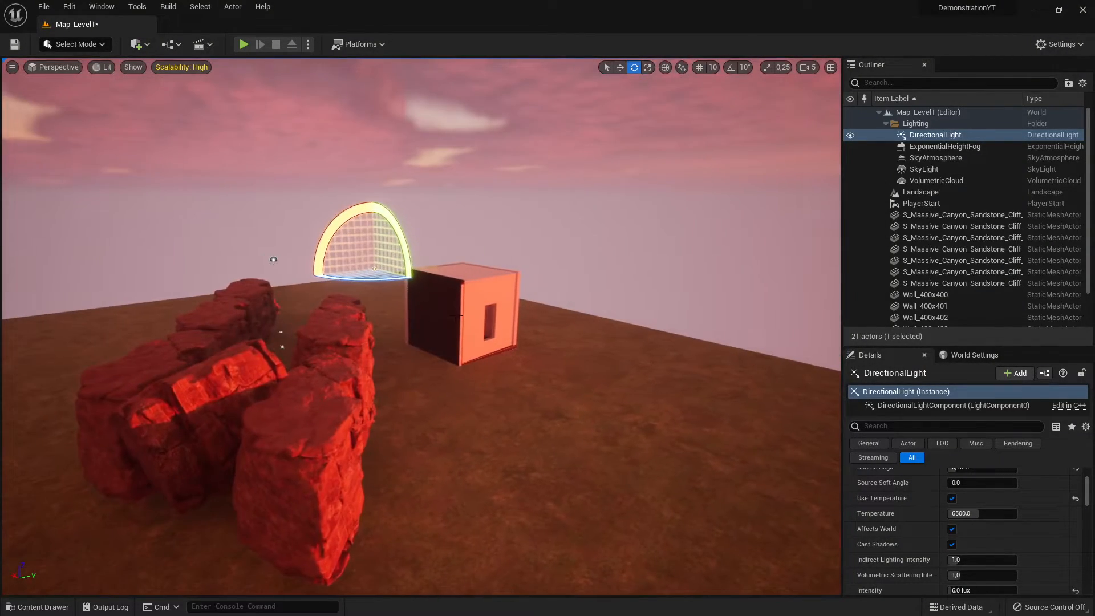
- Play the level, run and jump with the character between the cliffs to check the sunset lighting, and stop playing
key("alt+p")
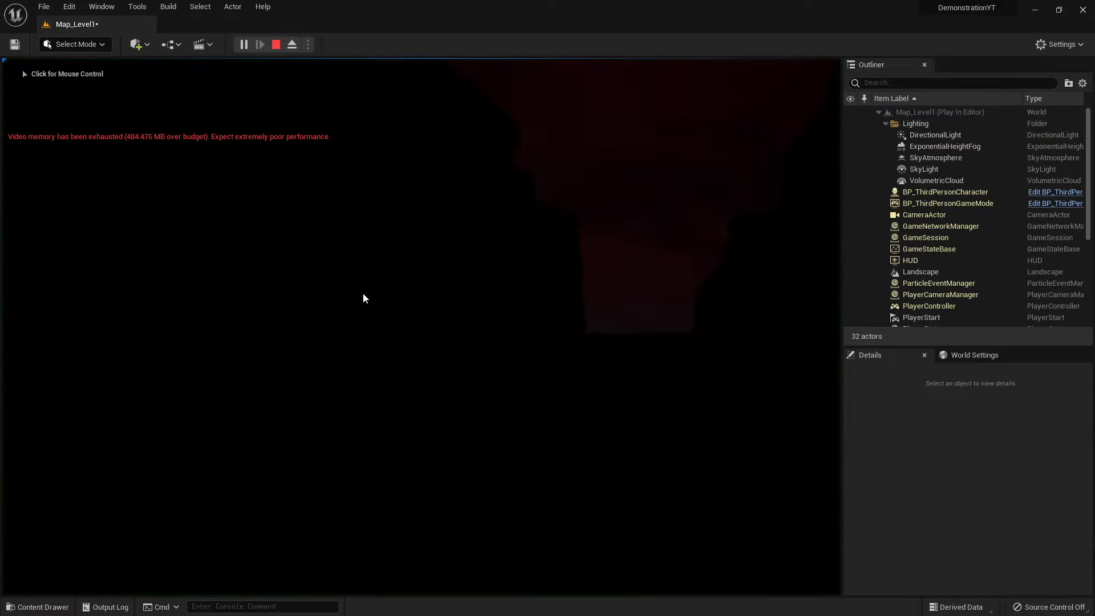
key("w")
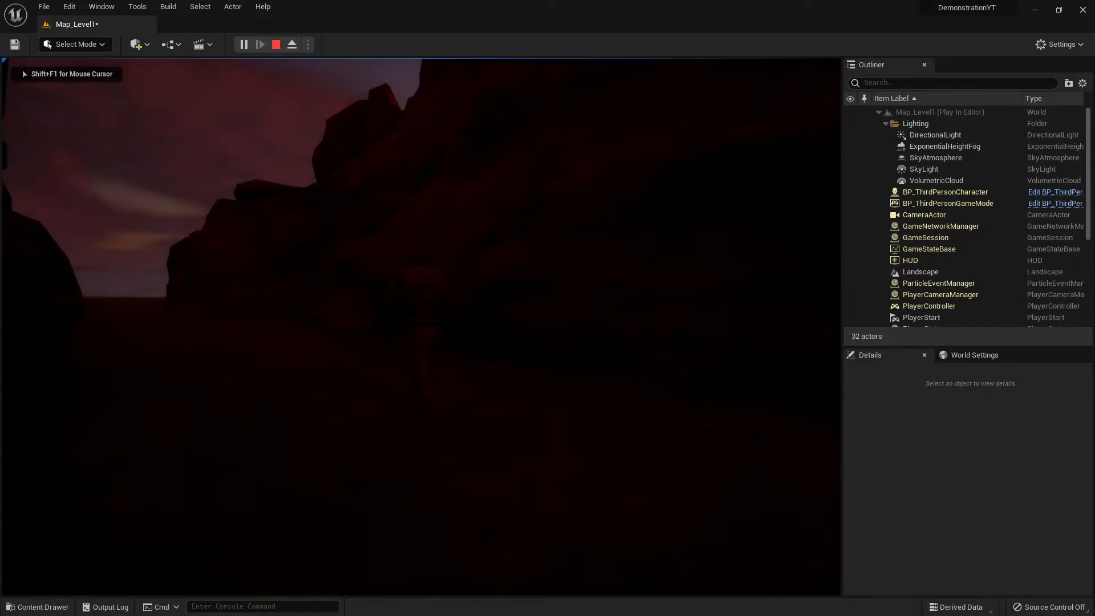
key("w")
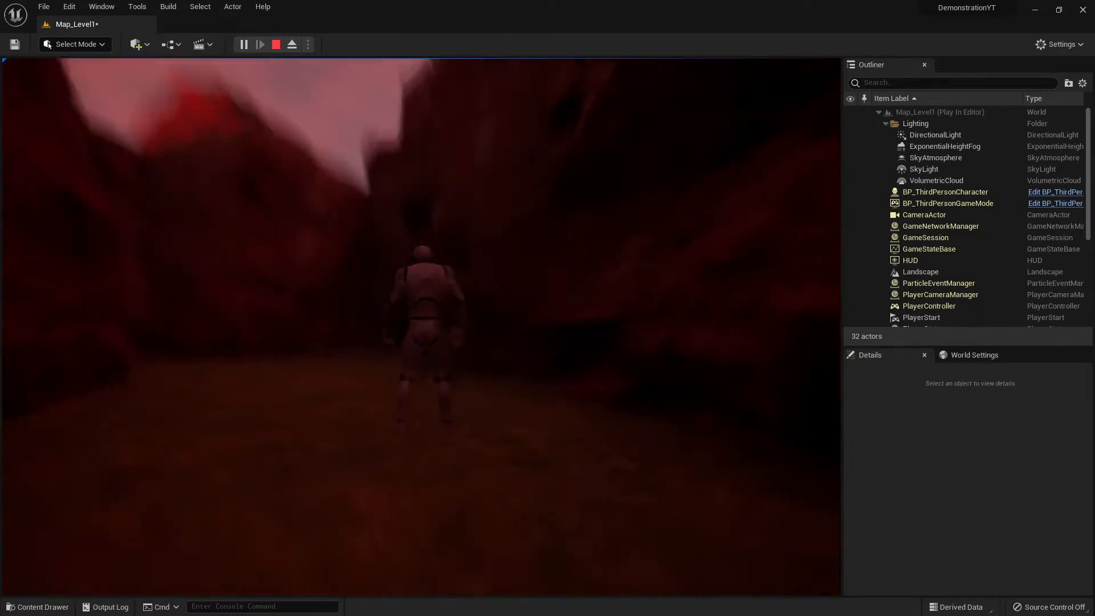
key("space")
key("w")
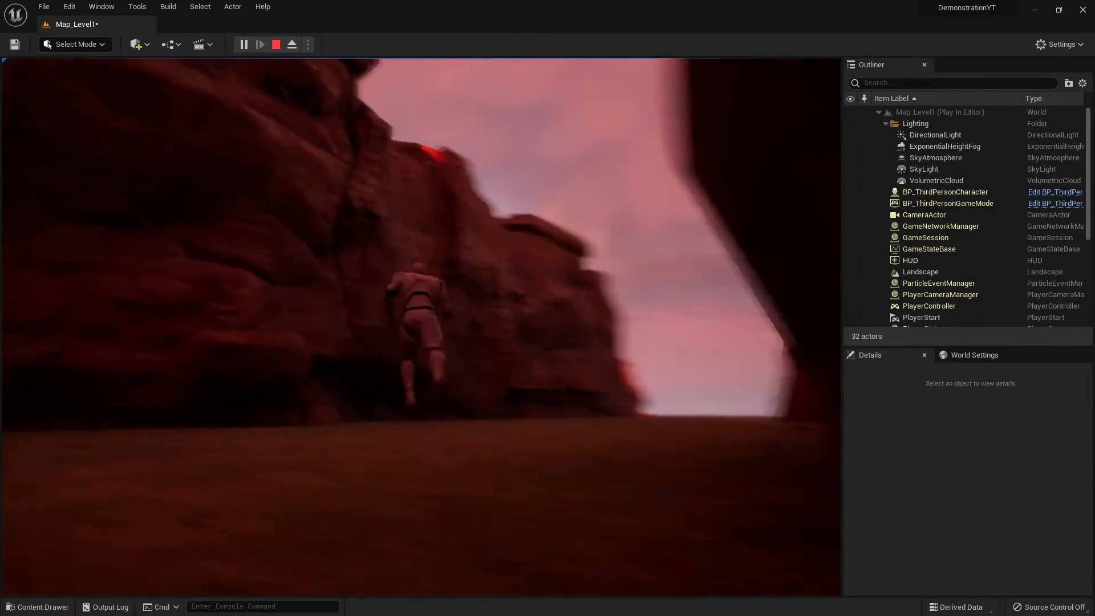
key("w")
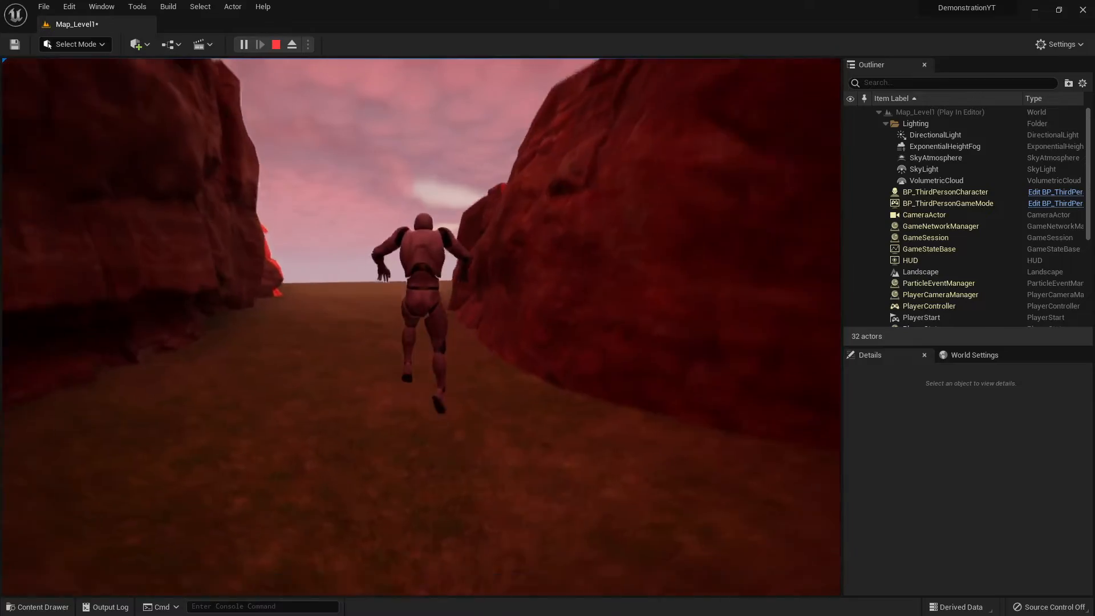
key("space")
key("w")
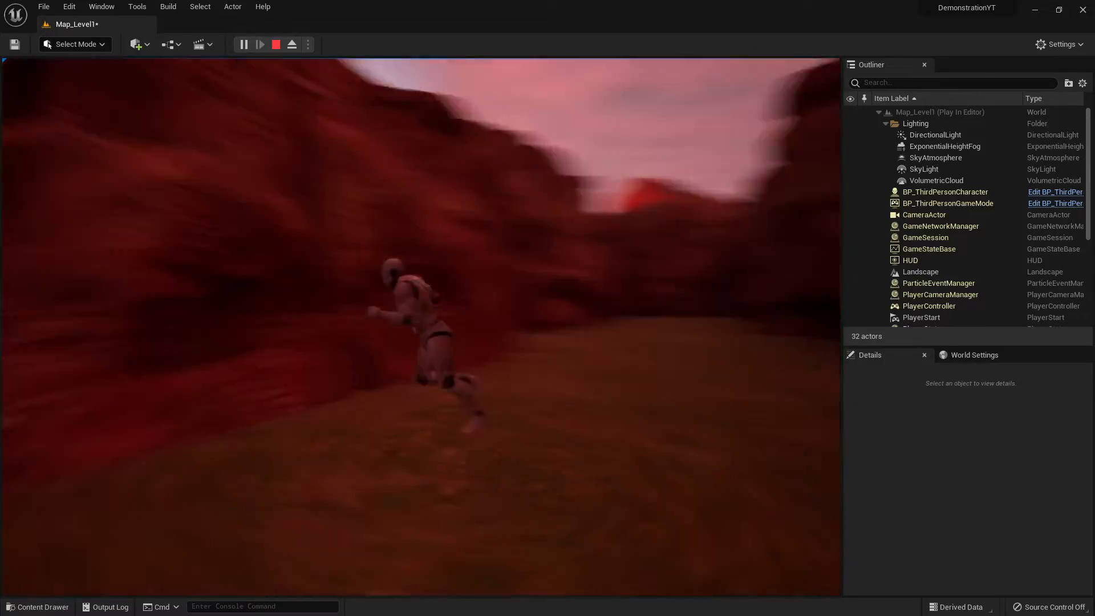
key("w")
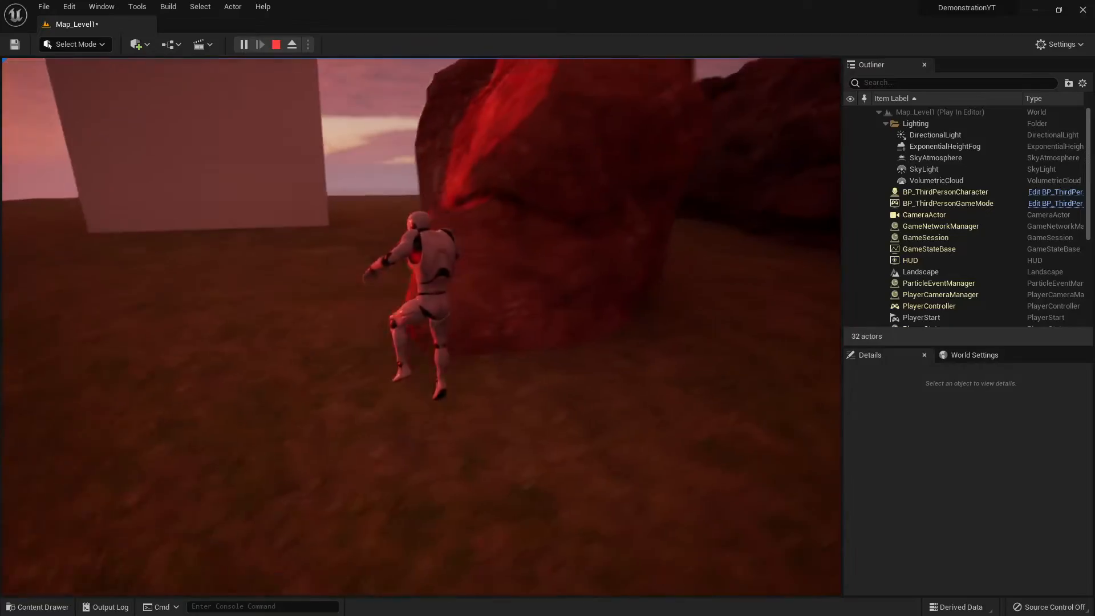
key("Escape")
- Rotate the DirectionalLight slightly to shift the sunset on the cliffs and house toward a brighter orange
right_click_drag(556, 361, 557, 360)
right_click_drag(550, 260, 550, 261)
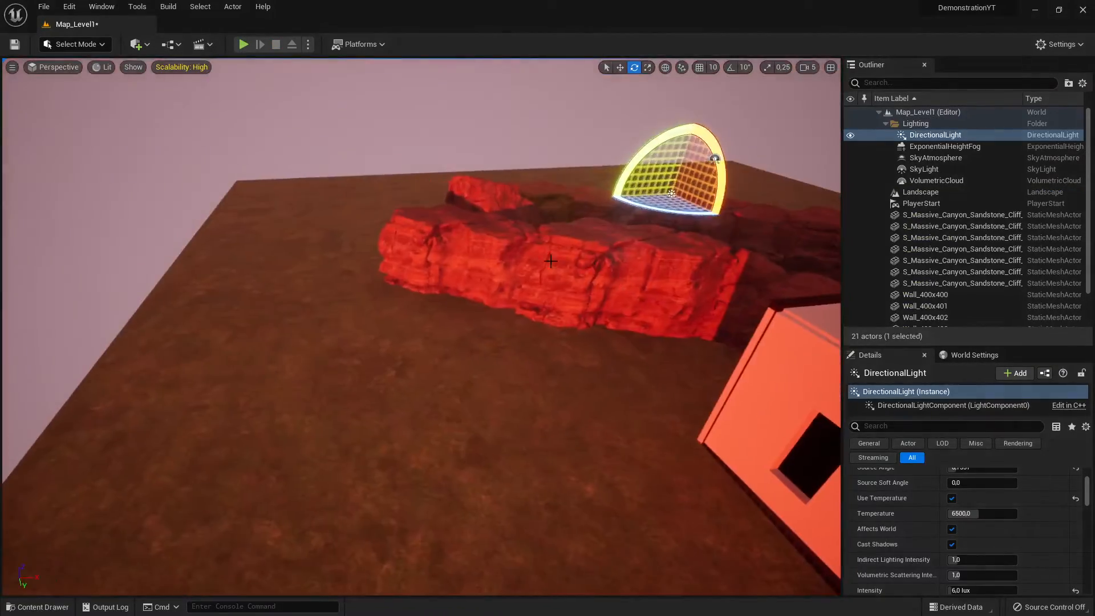
right_click_drag(496, 312, 480, 319)
right_click_drag(309, 443, 309, 443)
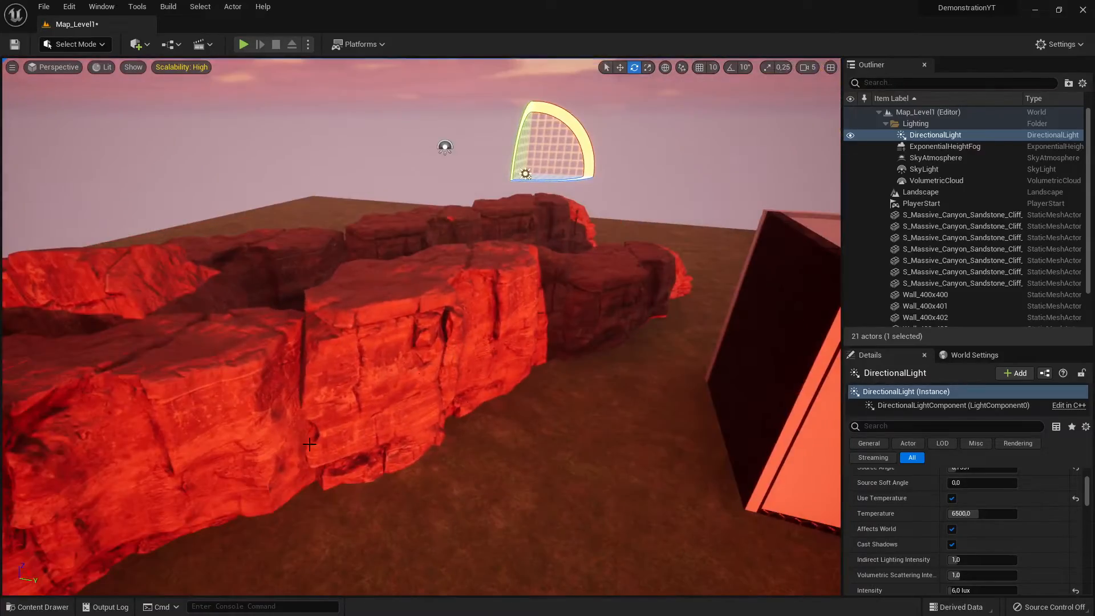
right_click_drag(467, 399, 400, 442)
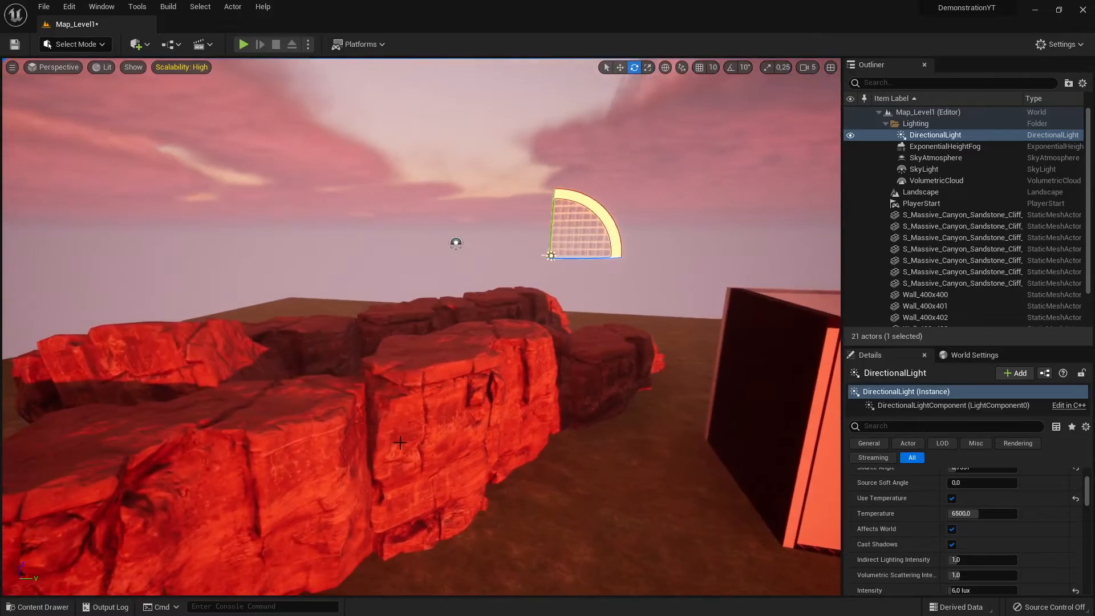
right_click_drag(525, 454, 488, 459)
left_click_drag(527, 226, 529, 230)
left_click_drag(415, 249, 415, 249)
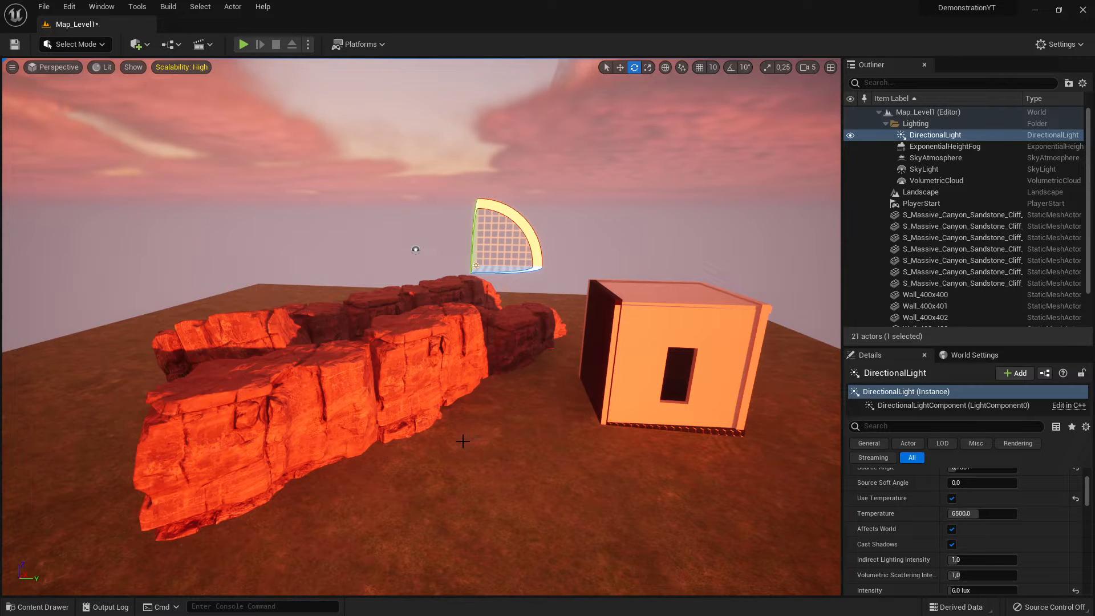
- Rotate the DirectionalLight slightly lower to return the sunset to a deeper red over the cliffs and house
right_click_drag(463, 441, 462, 441)
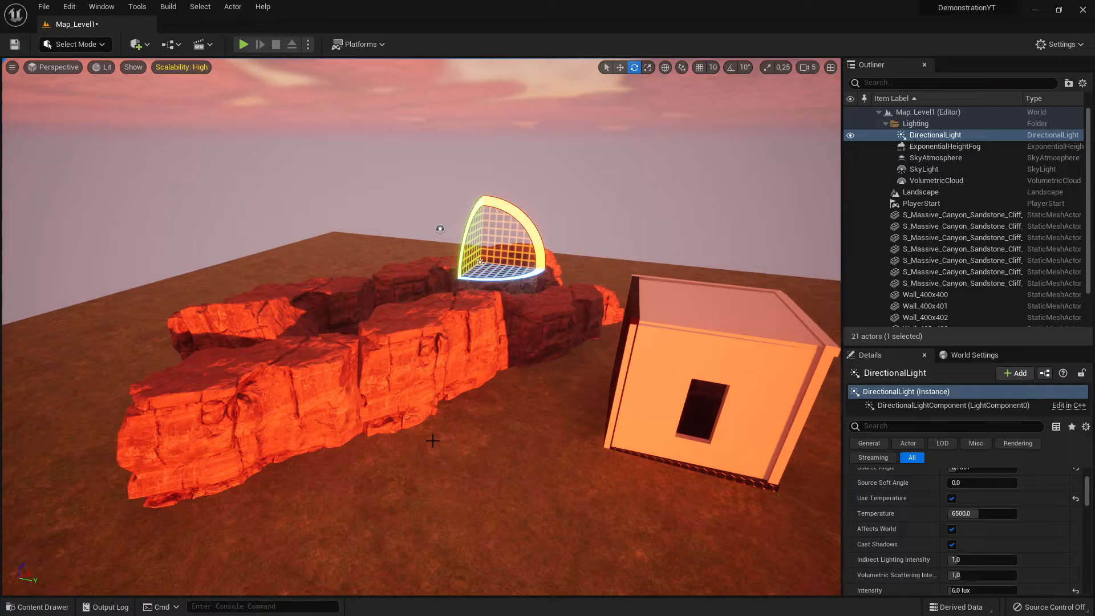
right_click_drag(463, 441, 463, 441)
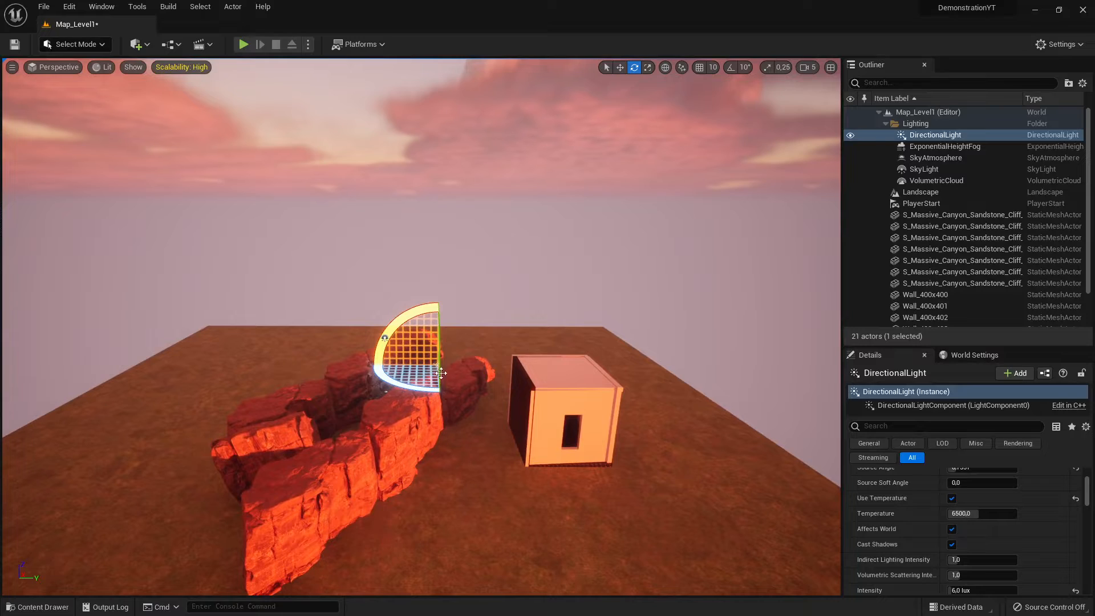
right_click_drag(422, 510, 422, 509)
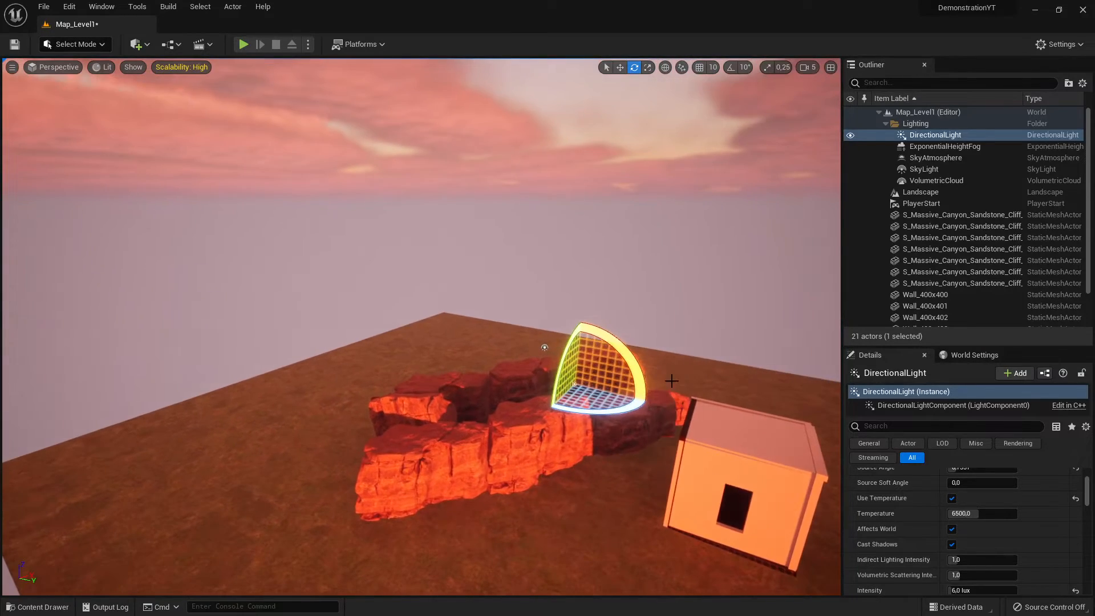
mouse_move(637, 368)
left_mouse_down()
mouse_move(638, 345)
mouse_move(635, 361)
left_mouse_up()
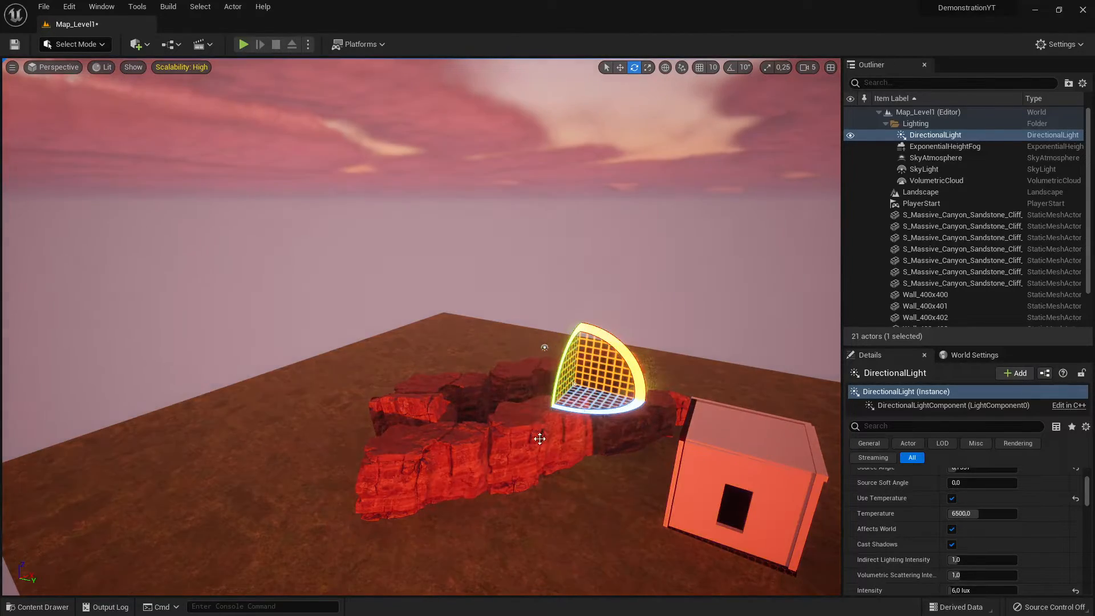
right_click_drag(541, 439, 600, 443)
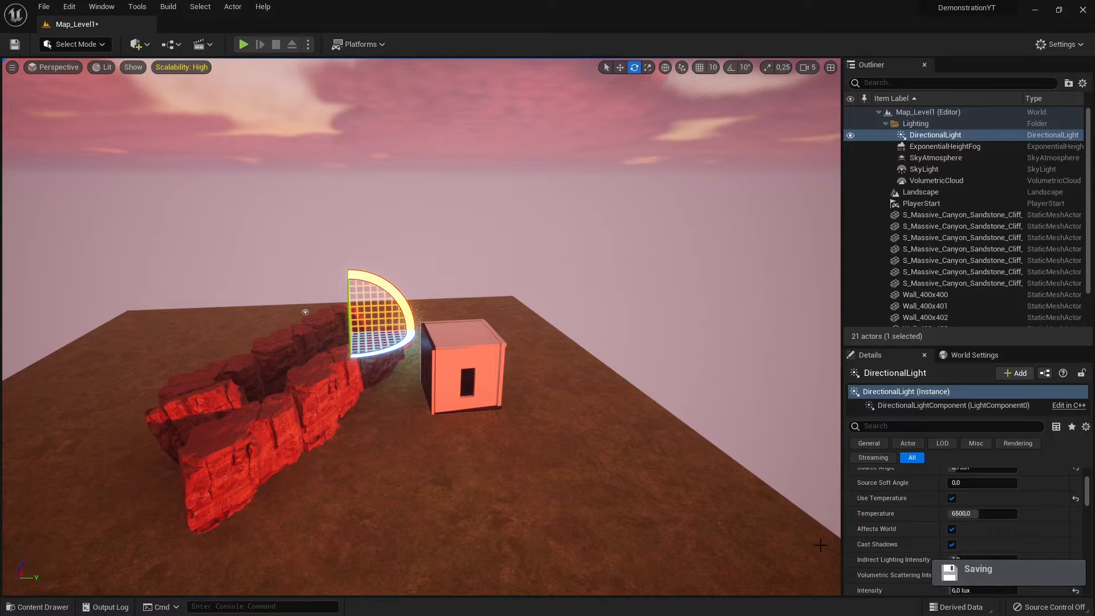
- Rotate the DirectionalLight slightly higher to shift the sunset on the cliffs and house from deep red to orange
right_click_drag(435, 316, 445, 372)
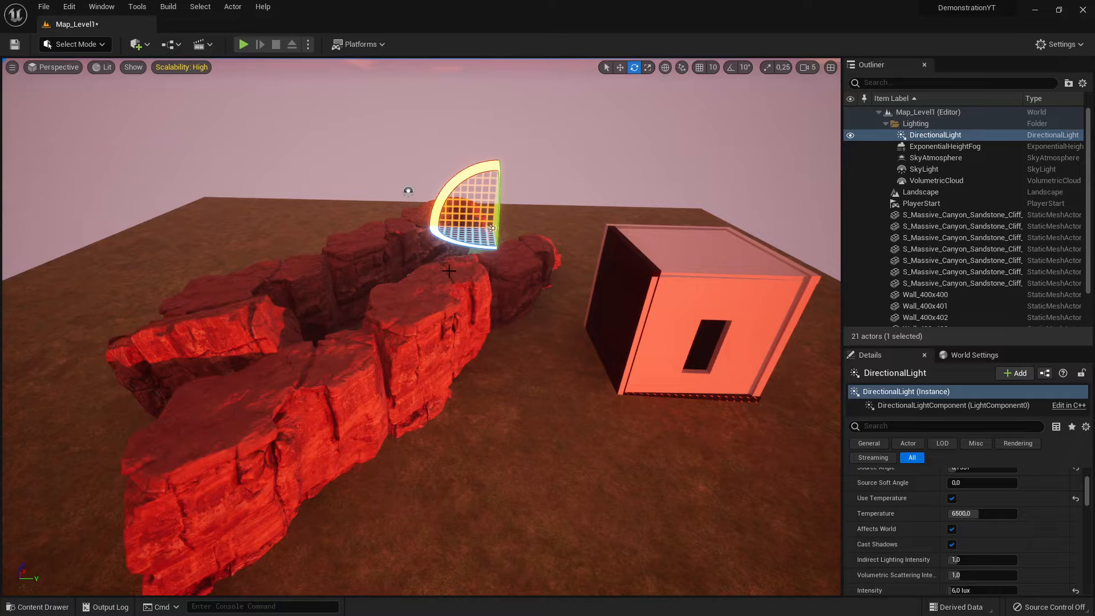
mouse_move(457, 195)
left_mouse_down()
mouse_move(464, 236)
mouse_move(456, 179)
mouse_move(457, 194)
left_mouse_up()
left_click_drag(499, 166, 457, 358)
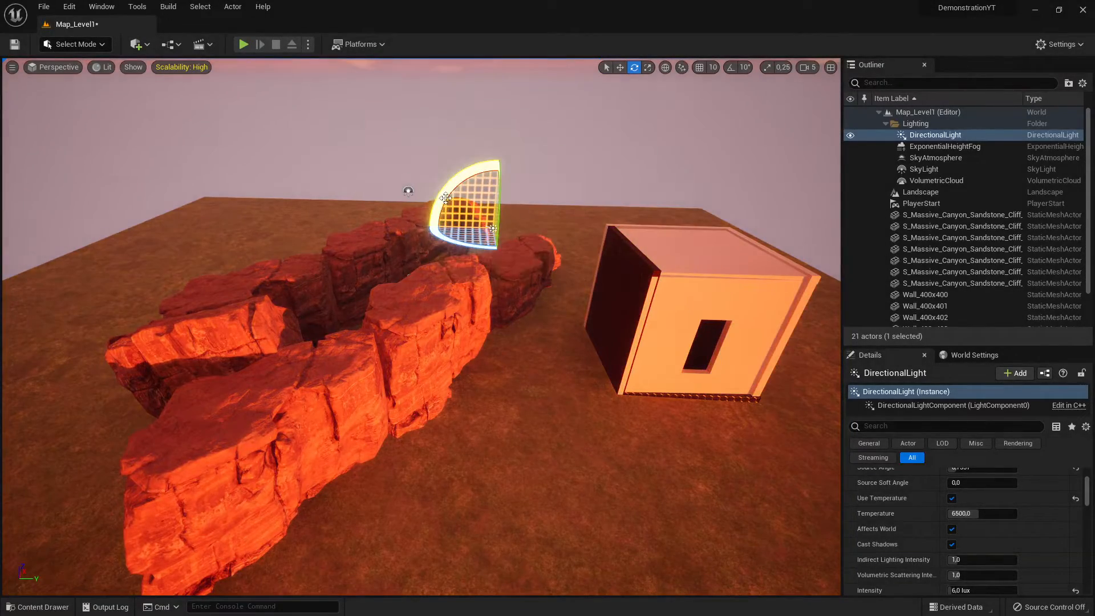
key("d")
mouse_move(472, 364)
right_mouse_down()
mouse_move(460, 344)
mouse_move(425, 342)
mouse_move(433, 359)
mouse_move(471, 357)
mouse_move(471, 367)
right_mouse_up()
key("w")
key("s")
key("w")
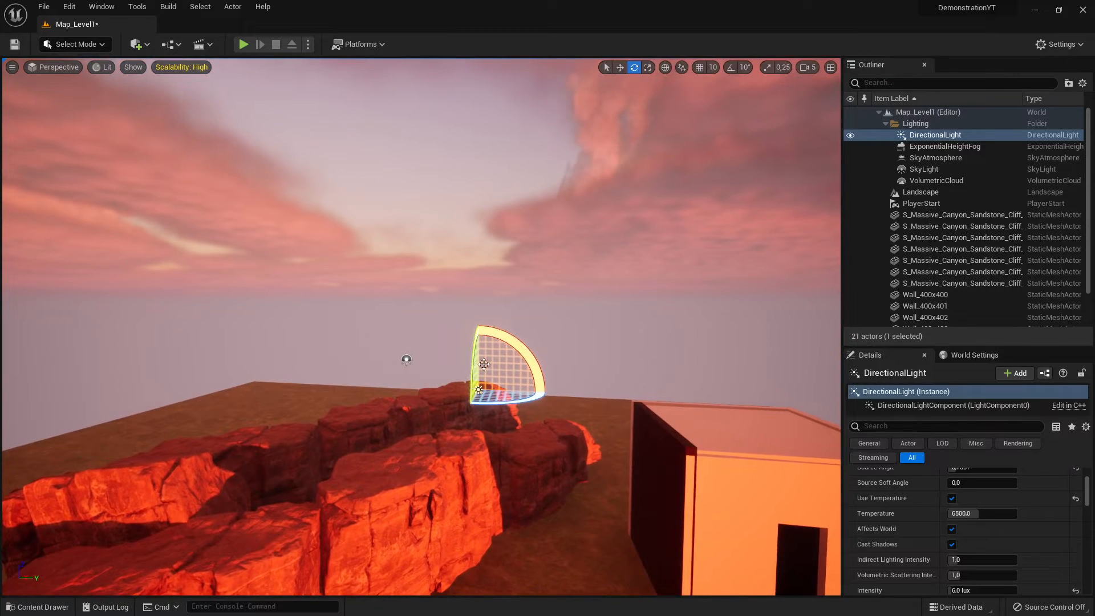
- Rotate the DirectionalLight higher above the horizon to give the level a golden evening light, and clear the selection
left_click_drag(521, 346, 569, 476)
right_click_drag(568, 477, 423, 416)
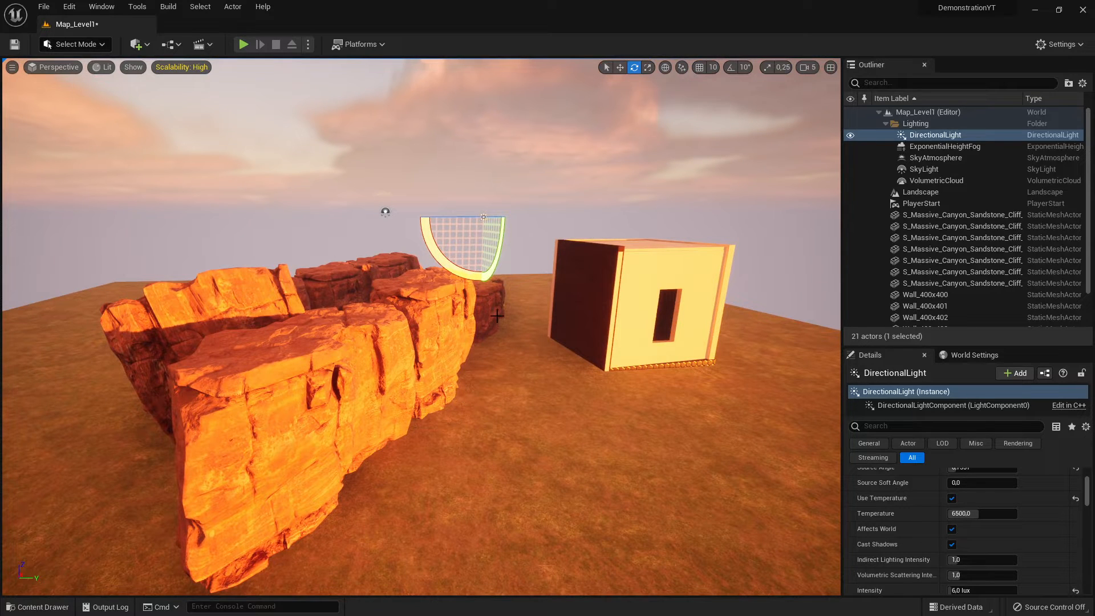
key("Escape")
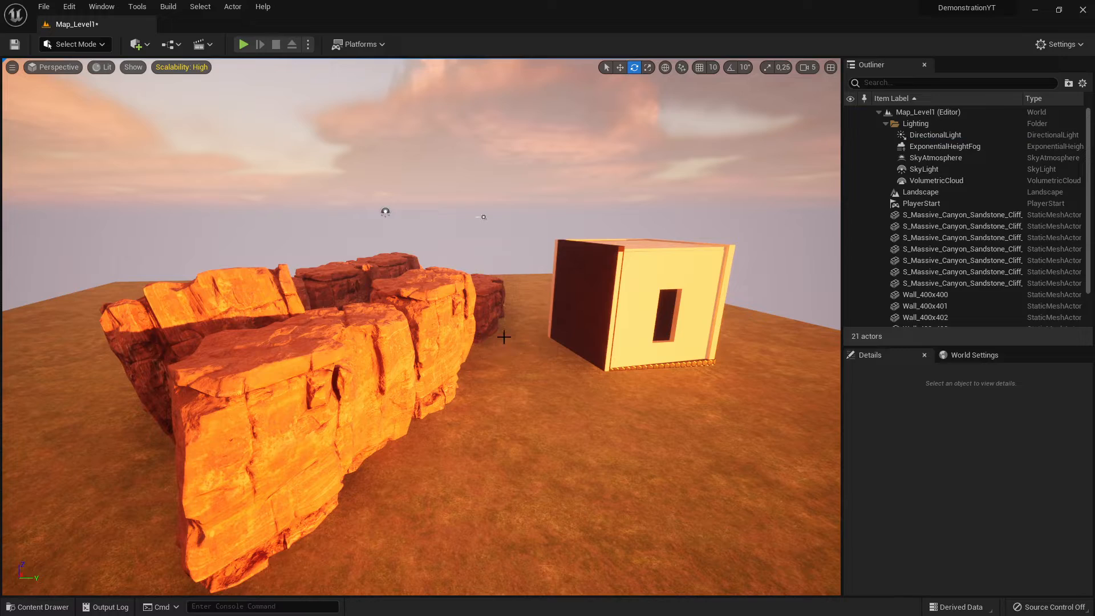
mouse_move(430, 285)
right_mouse_down()
mouse_move(430, 251)
mouse_move(442, 320)
mouse_move(485, 322)
mouse_move(445, 285)
right_mouse_up()
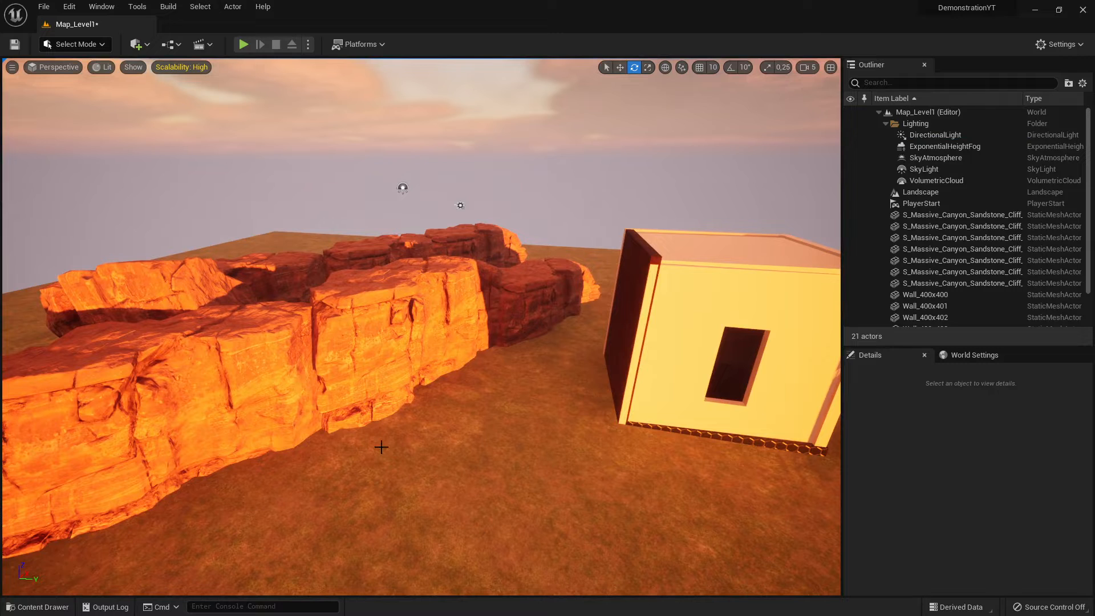
right_click_drag(403, 448, 454, 448)
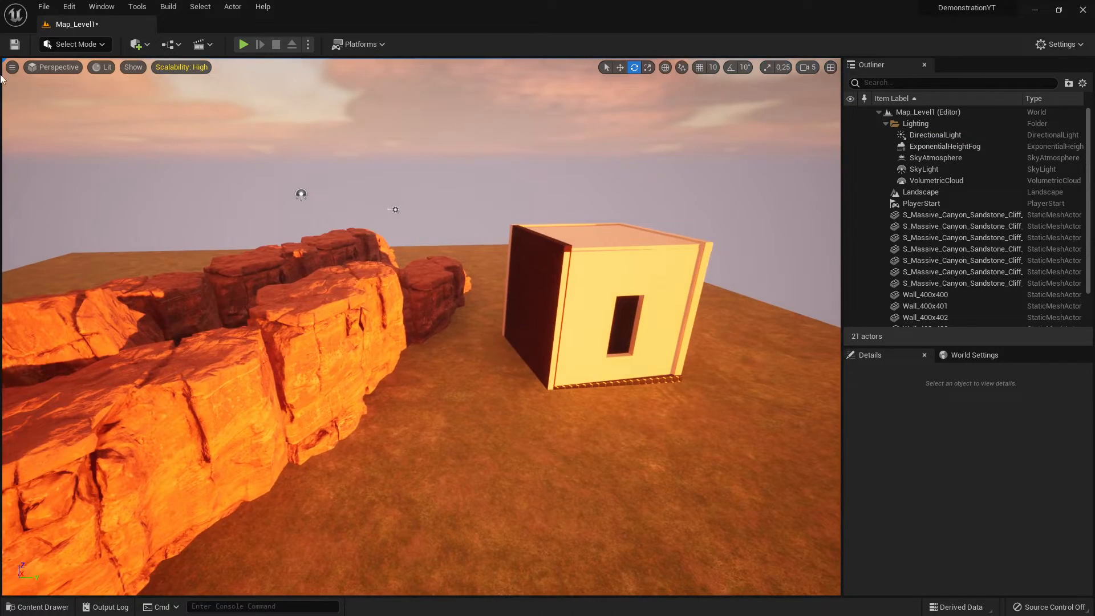
- Place a Point Light from the light actors on the ground beside the front cliff
left_click(146, 54)
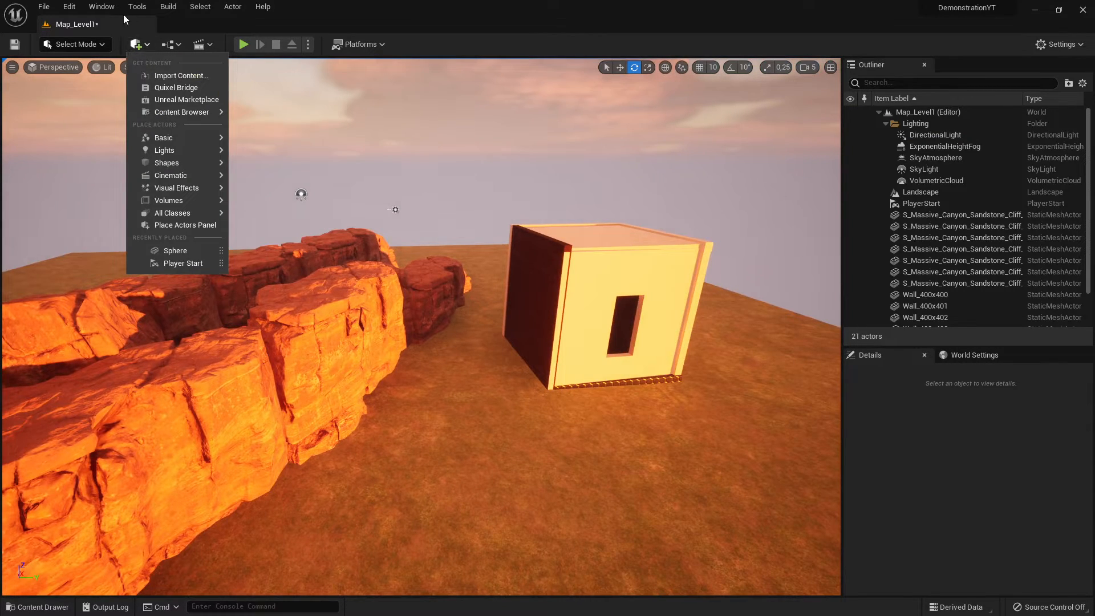
left_click(103, 8)
left_click(142, 175)
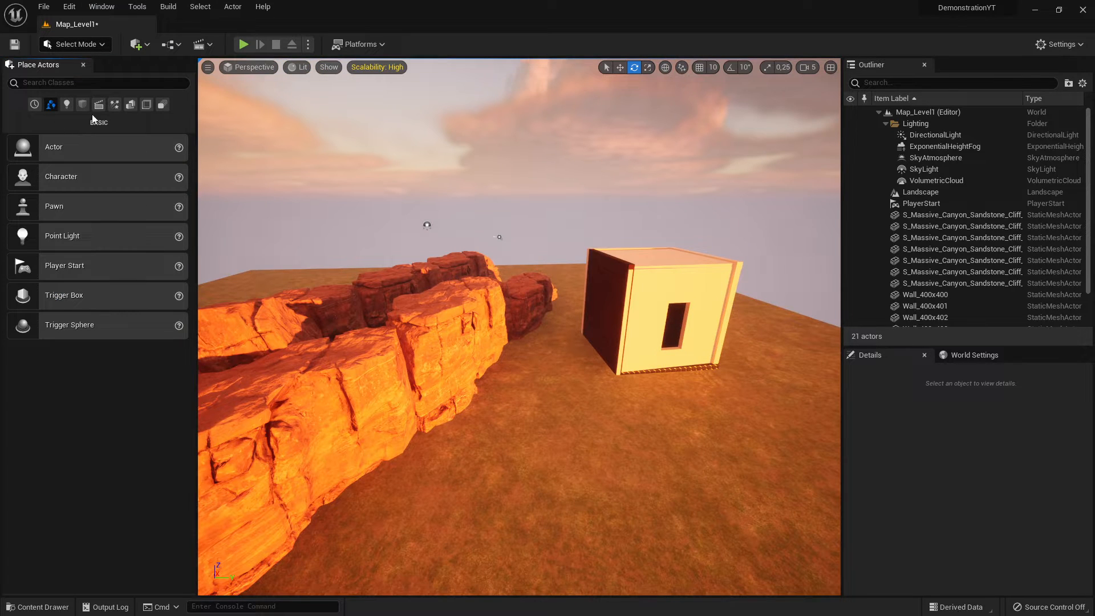
left_click(66, 104)
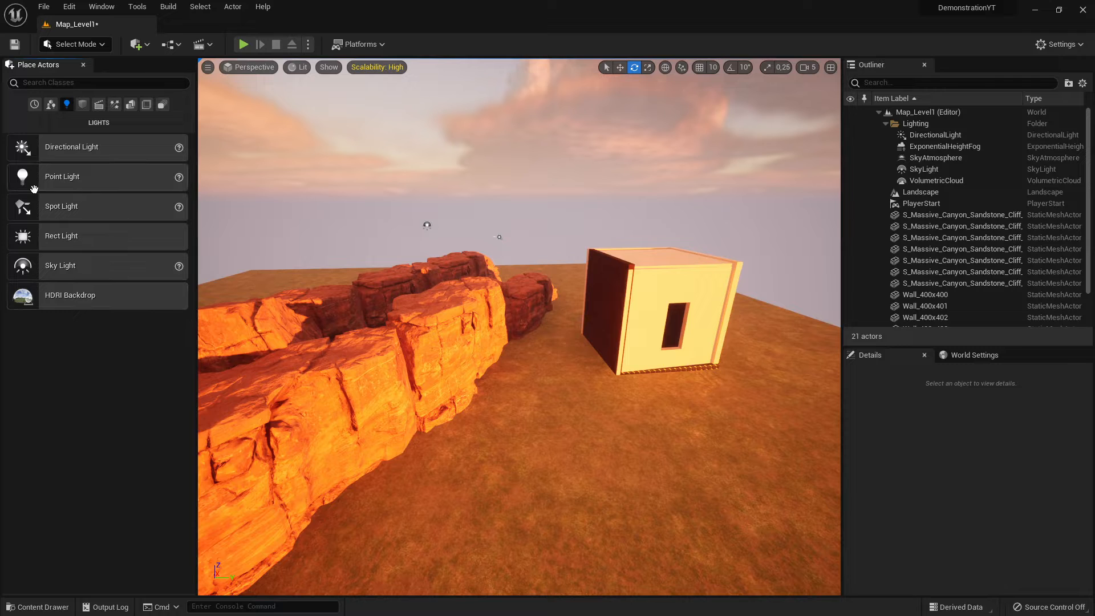
left_click_drag(61, 180, 272, 325)
left_click_drag(598, 359, 487, 432)
right_click_drag(529, 430, 441, 410)
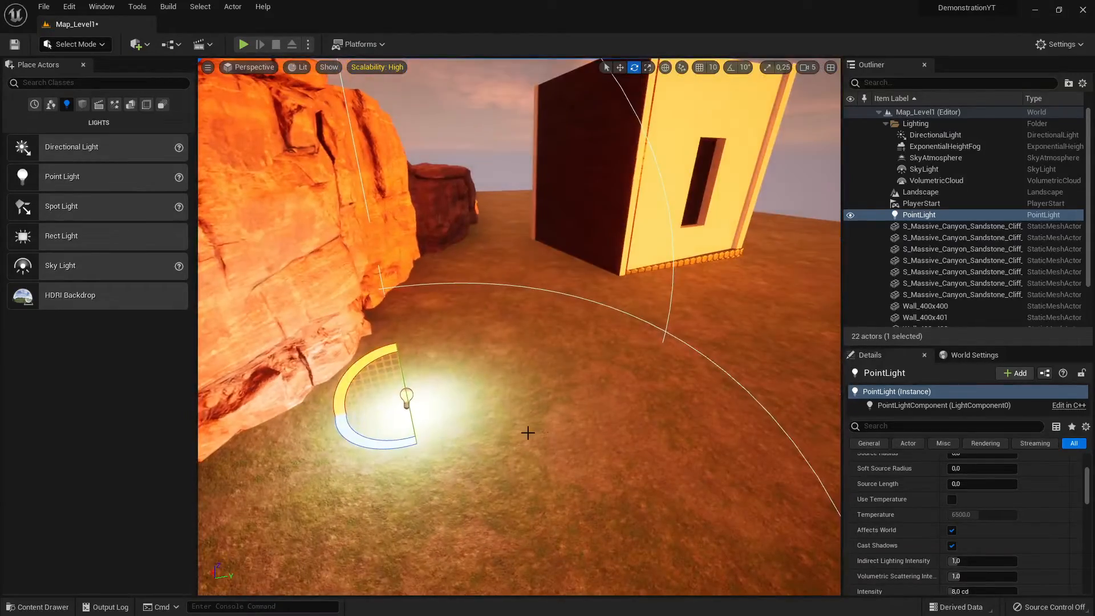
- Move the PointLight above the ground and closer to the base of the cliff so that it illuminates the rock
key("w")
left_click_drag(391, 364, 382, 296)
right_click_drag(570, 345, 400, 342)
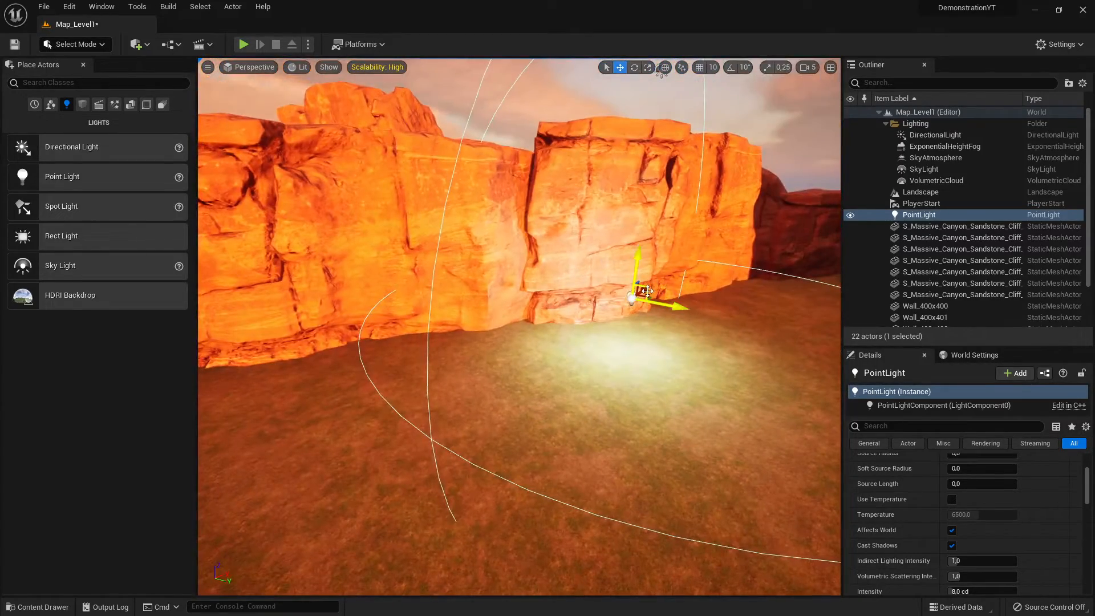
left_click_drag(647, 292, 550, 332)
right_click_drag(550, 332, 589, 339)
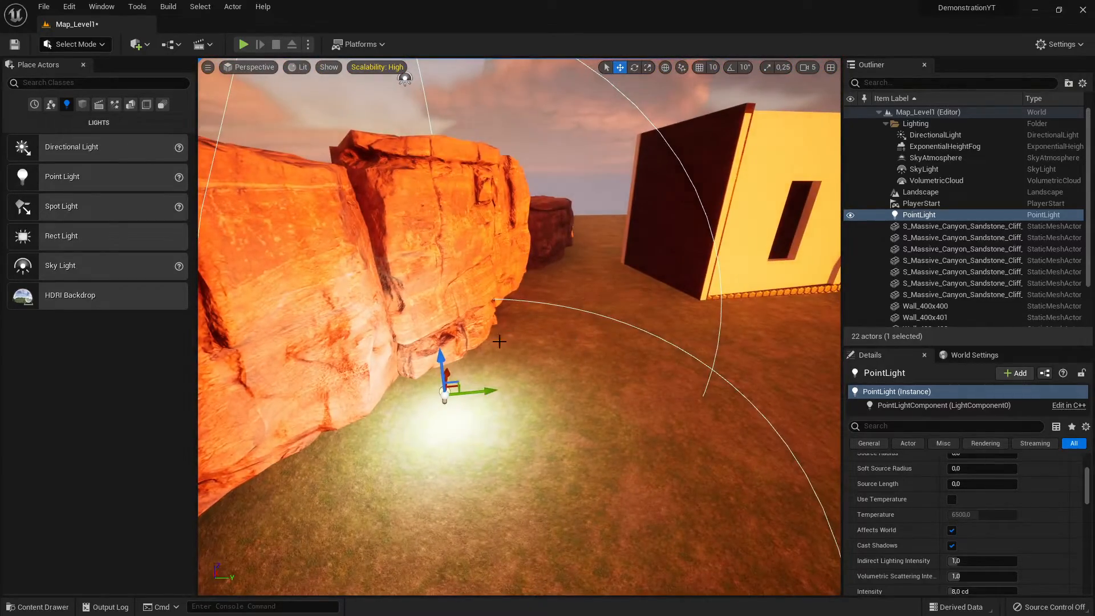
left_click_drag(445, 373, 444, 338)
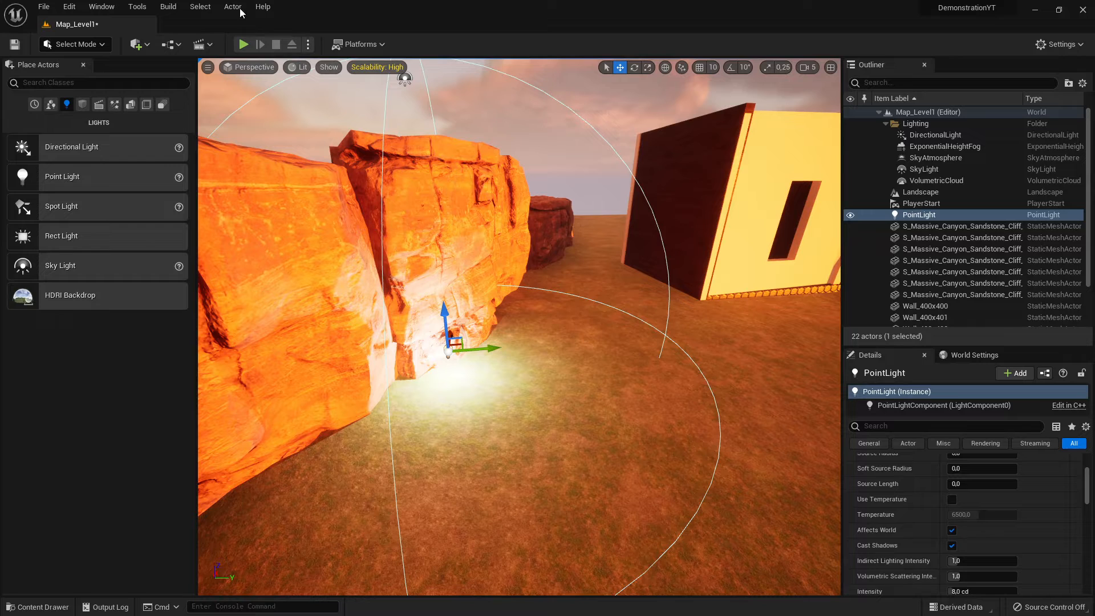
- Check what the Build Lighting Only command does and inspect the point light's glow on the cliff
left_click(170, 7)
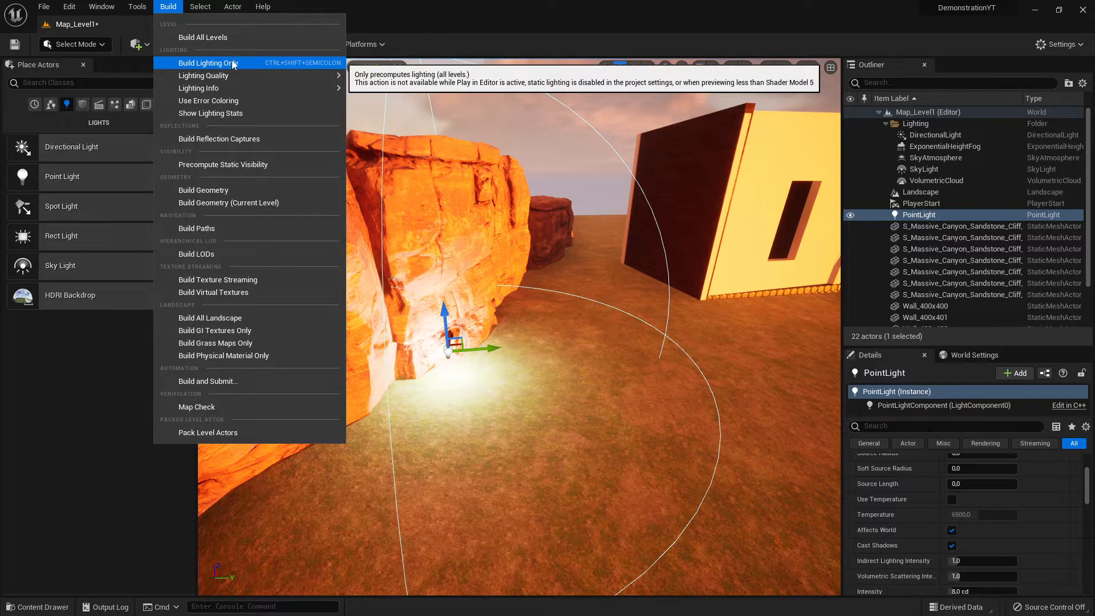
left_click(614, 279)
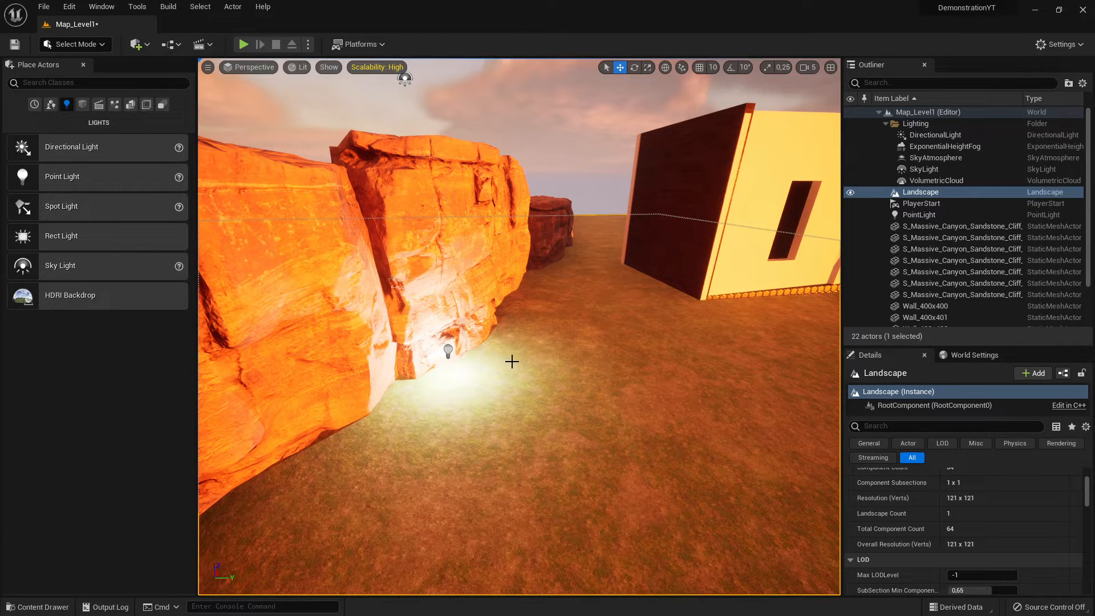
right_click_drag(513, 362, 382, 325)
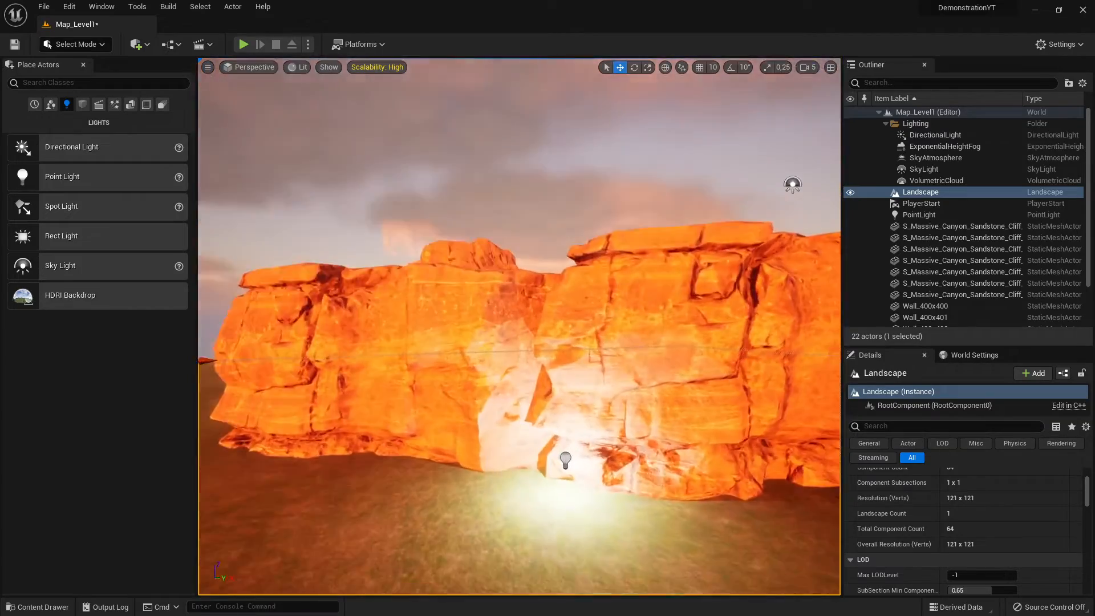
right_click_drag(490, 342, 533, 371)
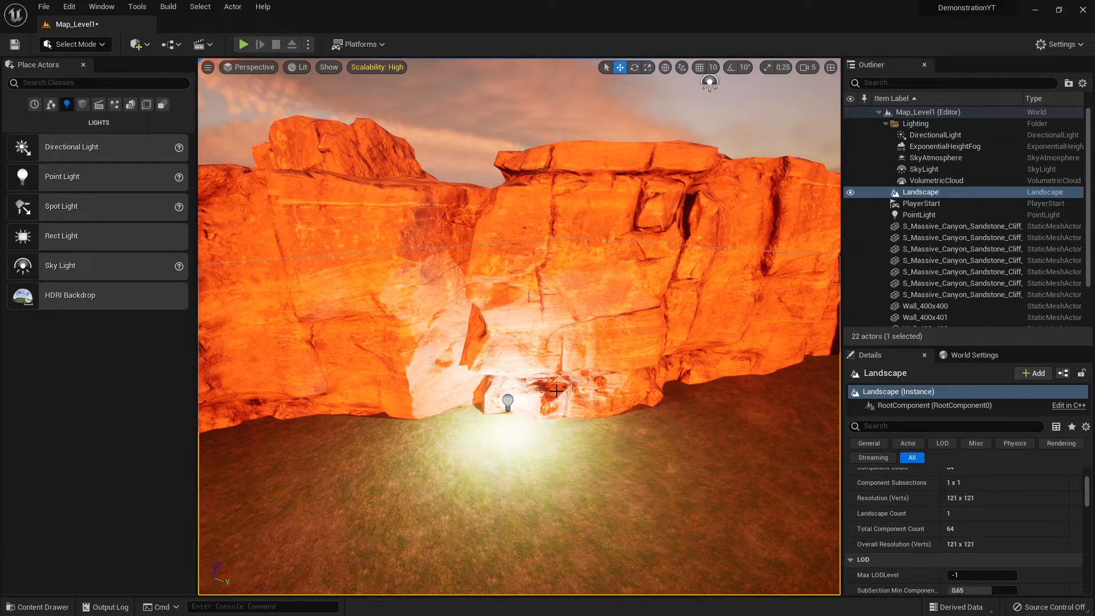
mouse_move(564, 390)
right_mouse_down()
mouse_move(527, 377)
mouse_move(556, 377)
right_mouse_up()
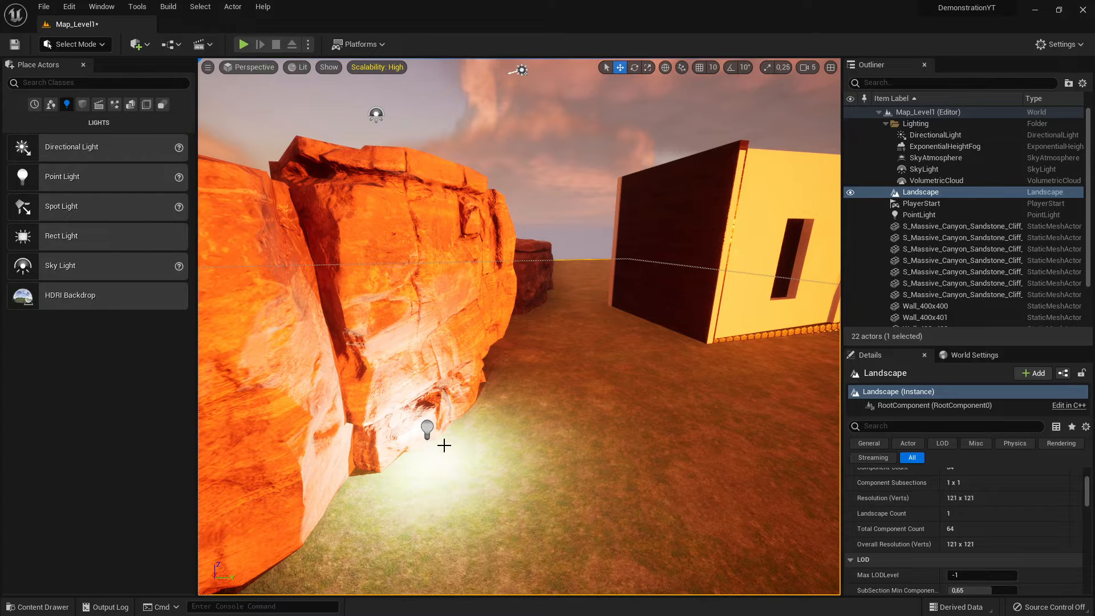
- Select the PointLight again and move it slightly along its Y axis at the foot of the cliff
left_click(426, 427)
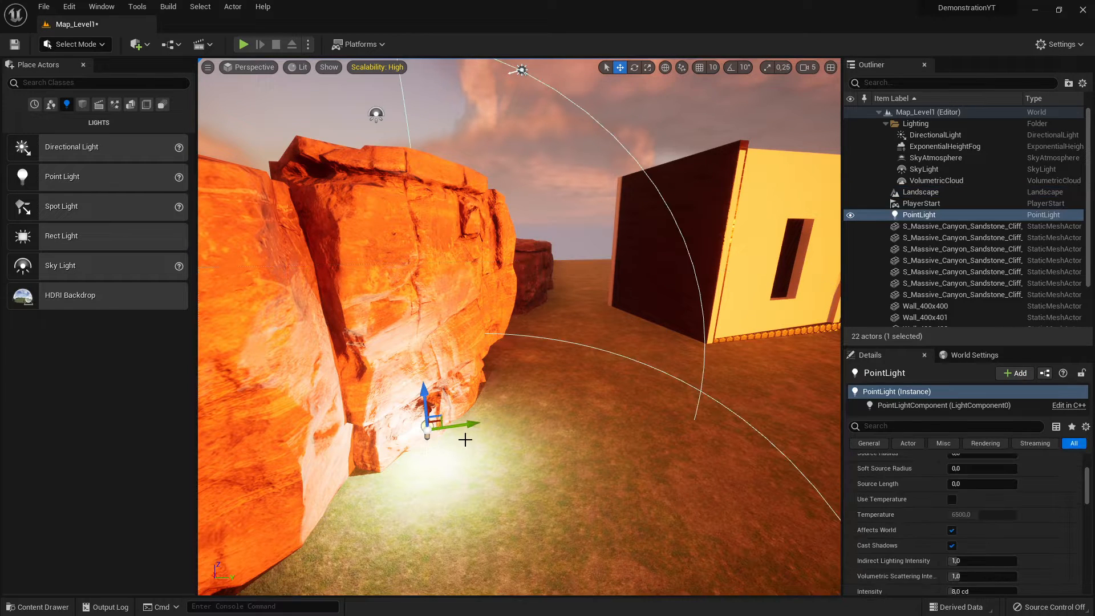
mouse_move(476, 425)
left_mouse_down()
mouse_move(482, 396)
mouse_move(535, 403)
mouse_move(481, 407)
mouse_move(465, 422)
left_mouse_up()
right_click_drag(476, 420, 406, 409)
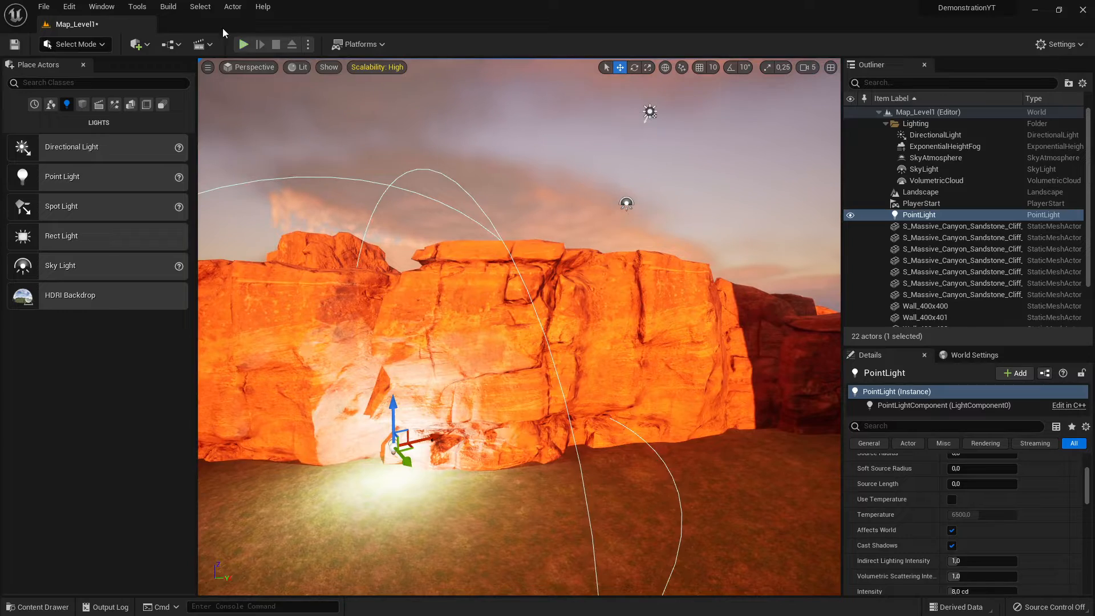
left_click(168, 7)
mouse_move(200, 7)
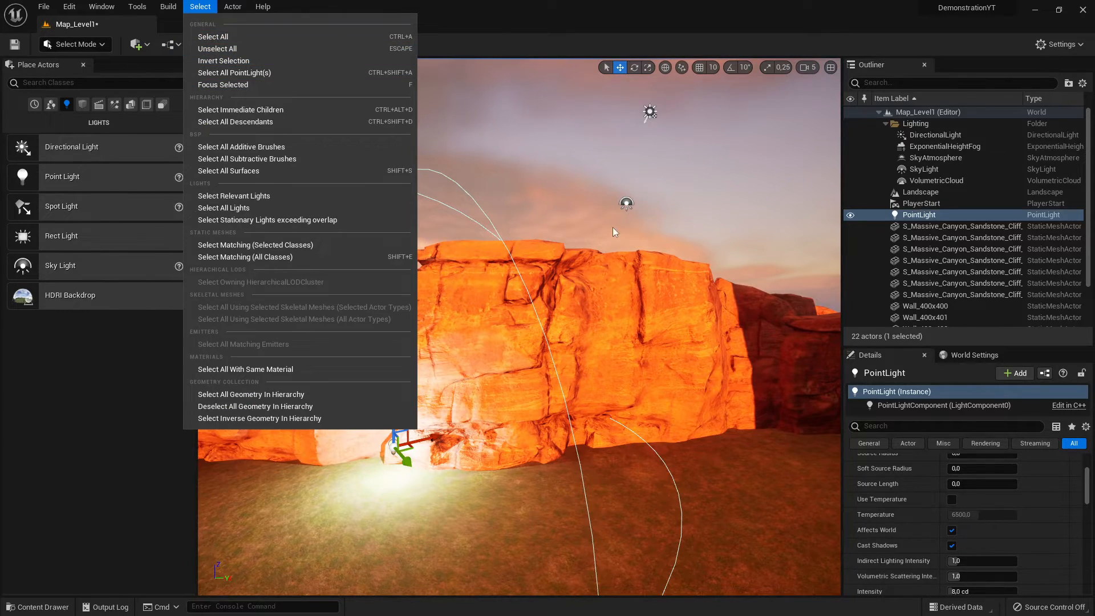
right_click_drag(614, 231, 573, 232)
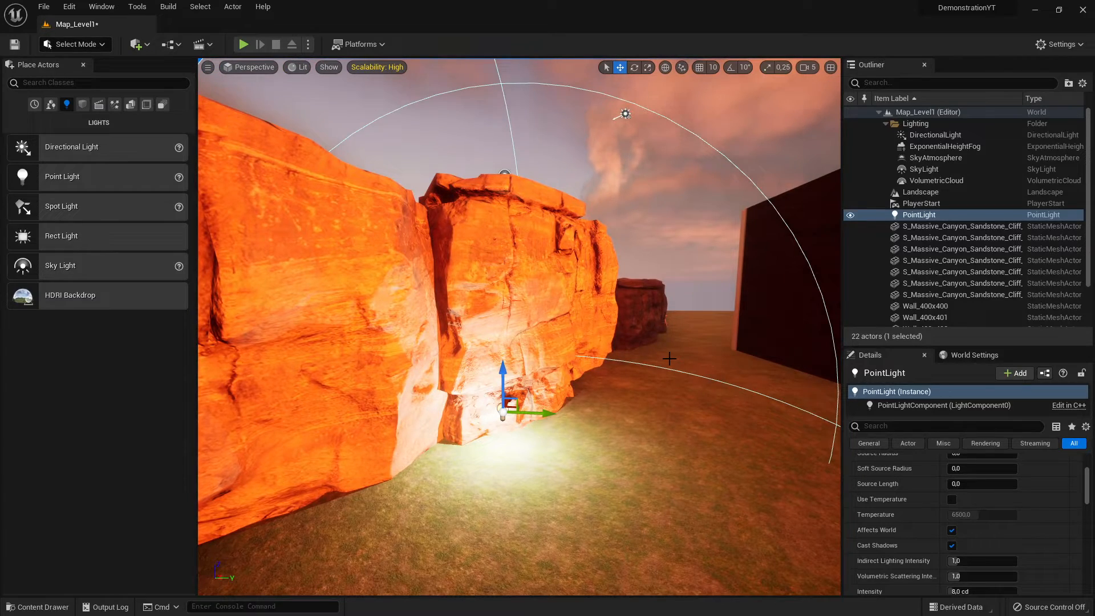
right_click_drag(669, 359, 662, 329)
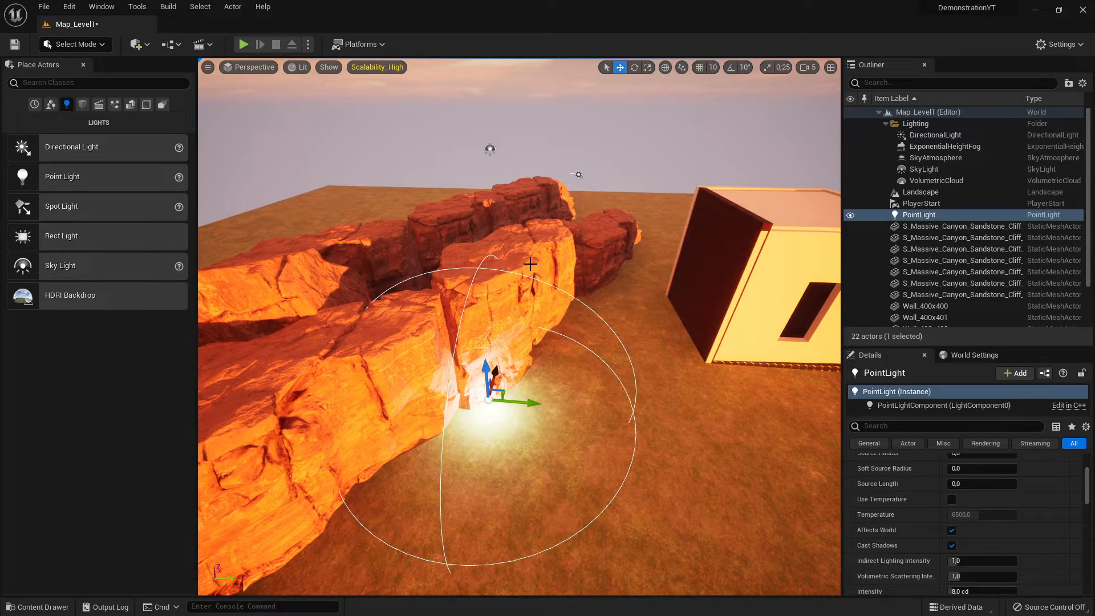
scroll(530, 263, "down", 6)
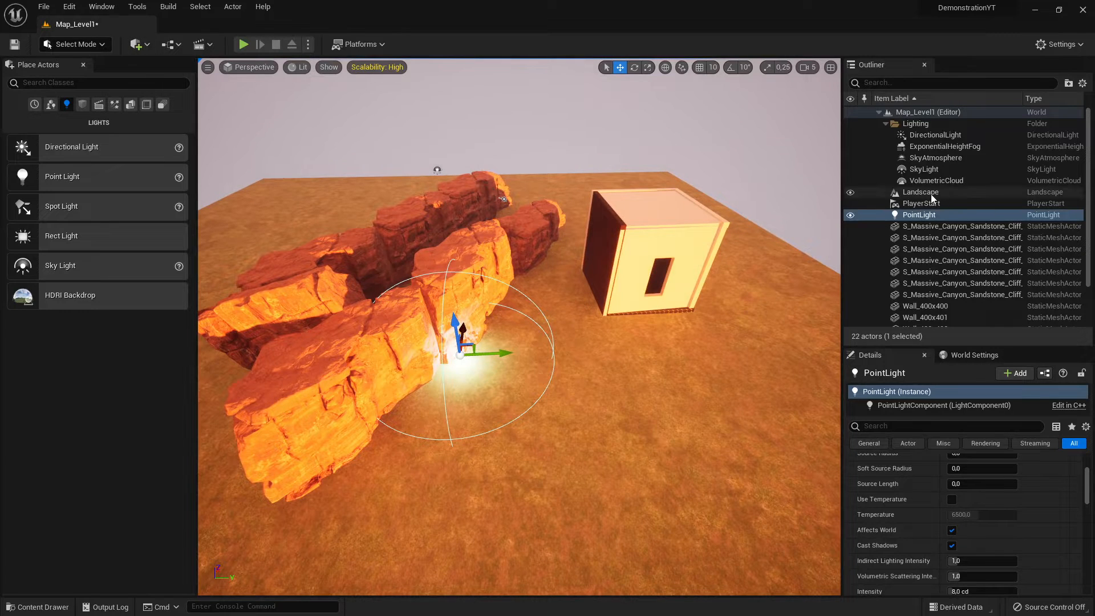
left_click(918, 169)
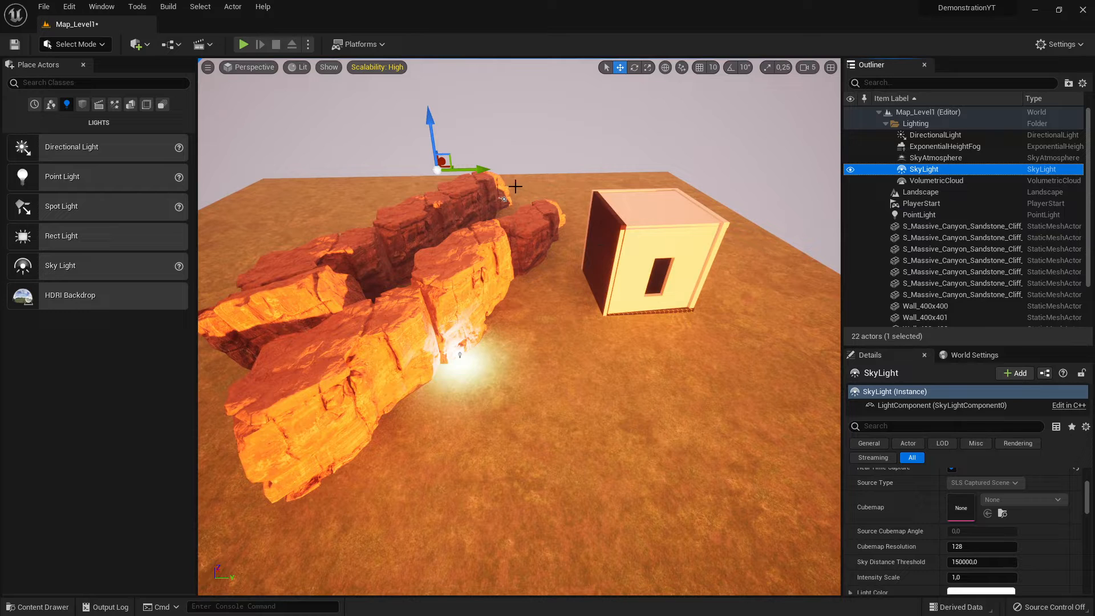
key("e")
left_click_drag(421, 129, 423, 94)
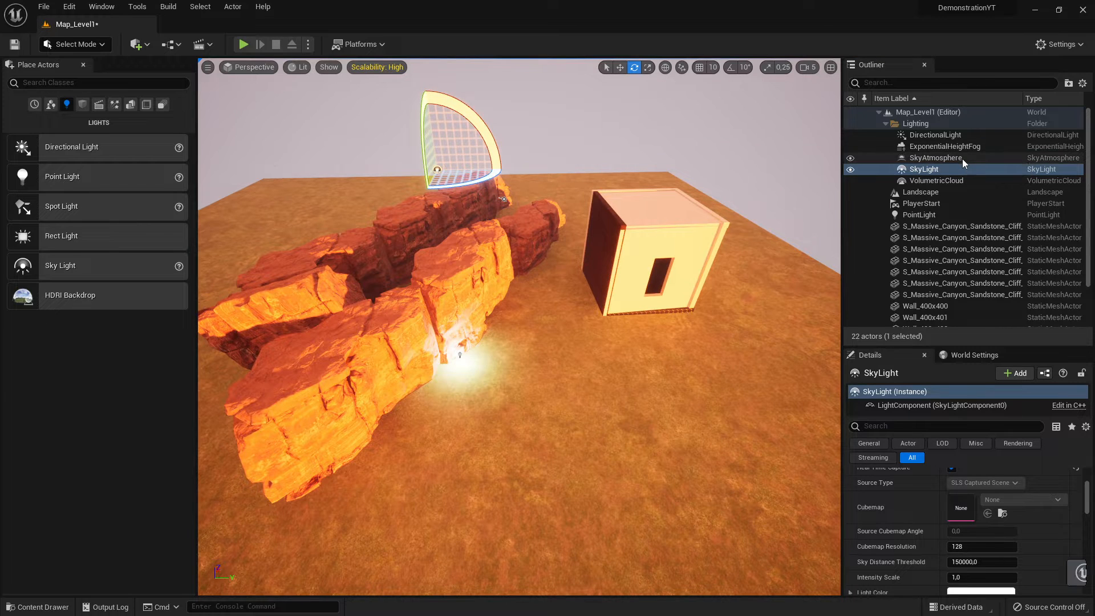
key("ctrl+z")
- Rotate the DirectionalLight toward the horizon to darken the level to a deep red sunset around the point light
left_click(936, 135)
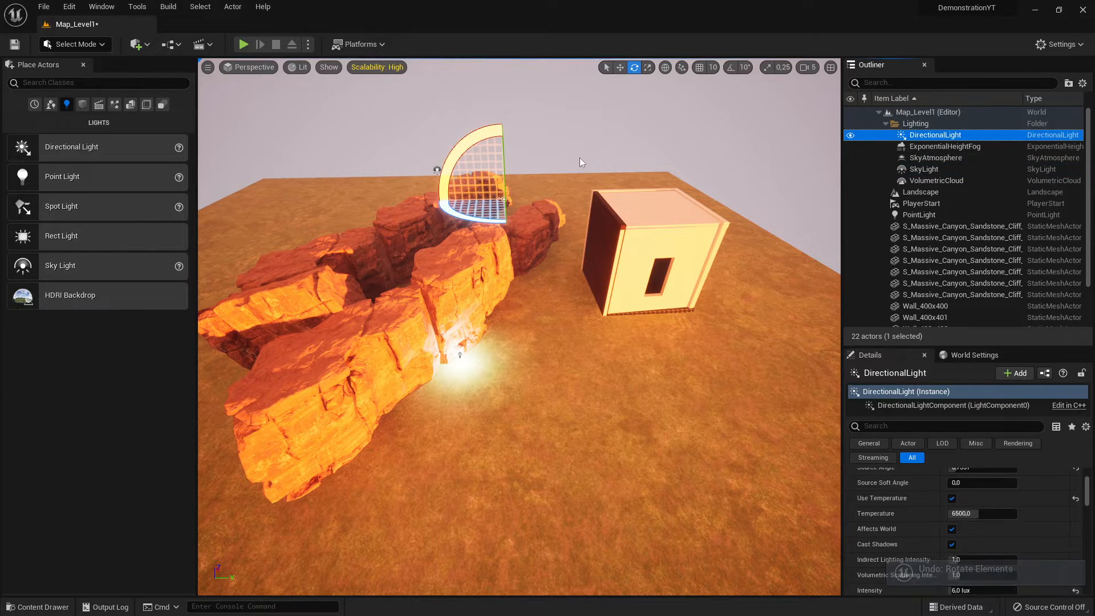
left_click_drag(502, 149, 504, 199)
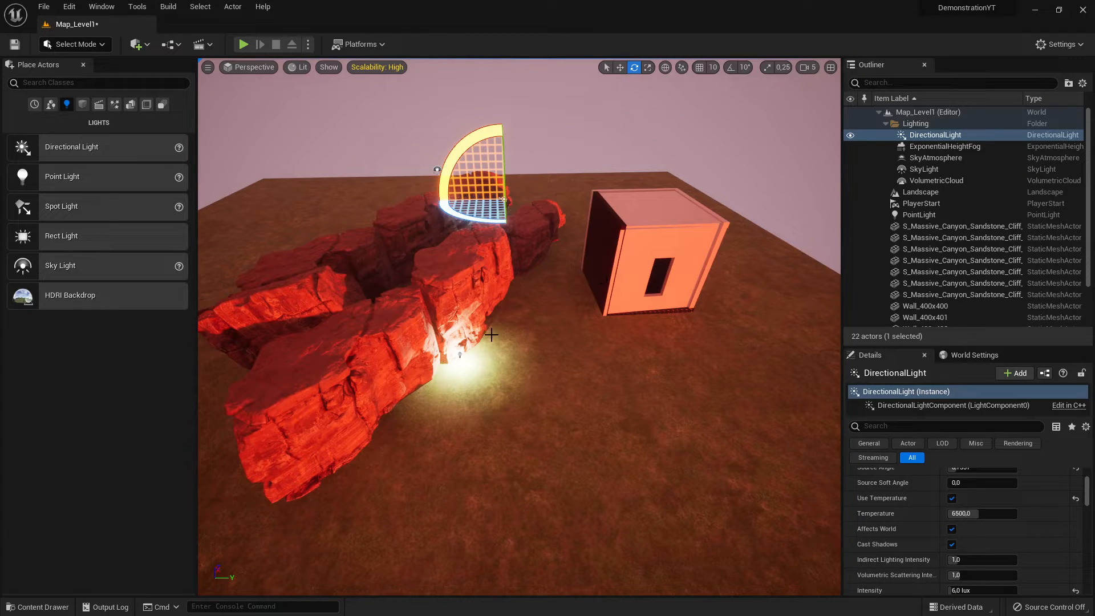
right_click_drag(522, 366, 521, 366)
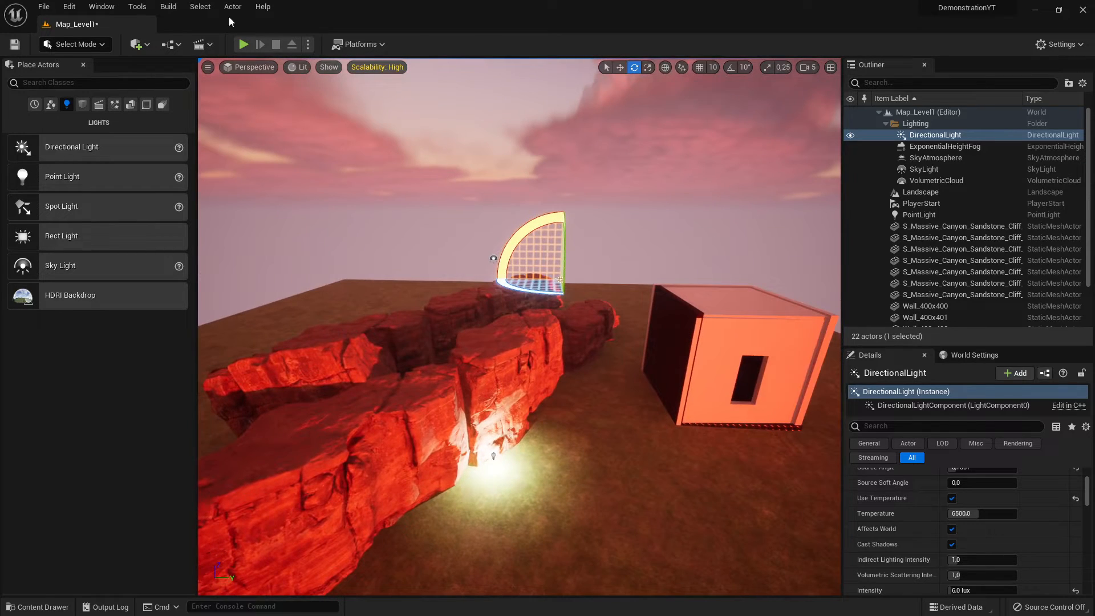
- Look over the lighting build commands and examine the point light's glow on the cliff against the red sunset
left_click(201, 6)
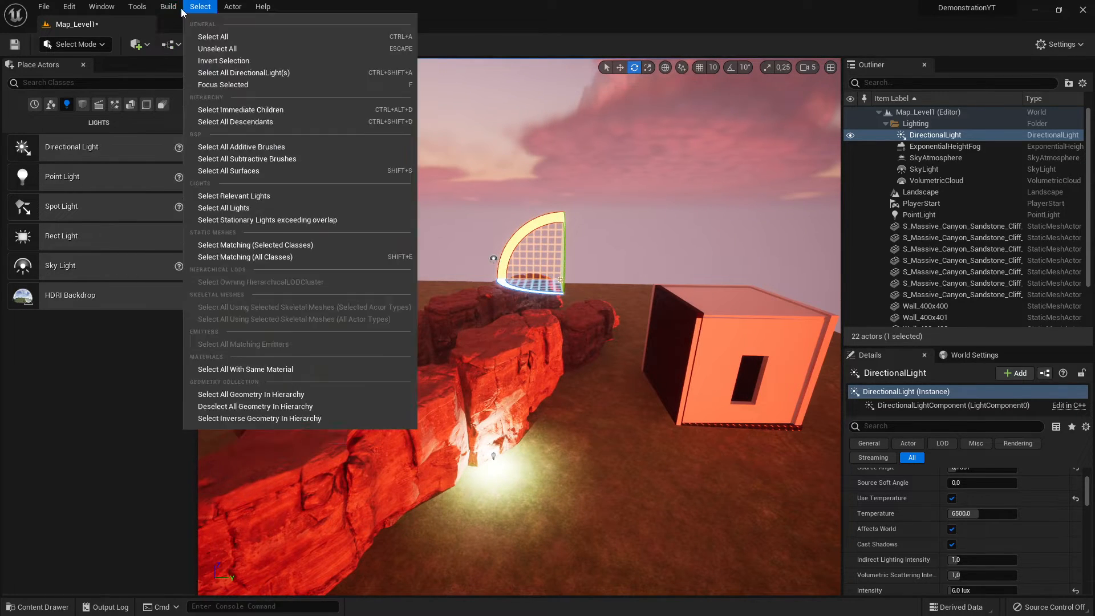
right_click(669, 444)
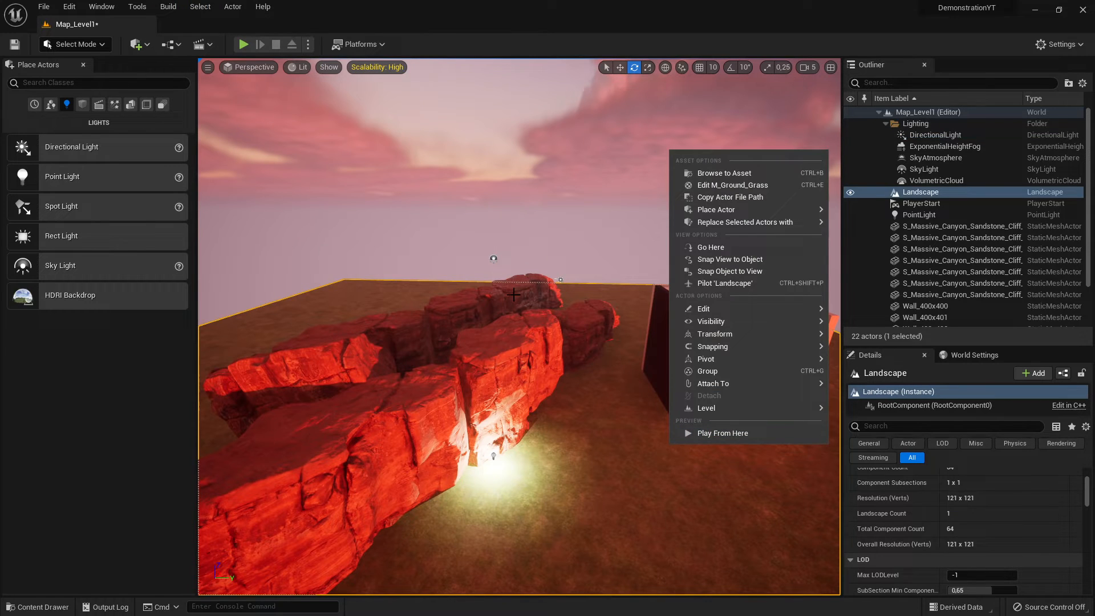
left_click(584, 433)
mouse_move(586, 404)
right_mouse_down()
mouse_move(693, 399)
mouse_move(616, 399)
mouse_move(587, 382)
right_mouse_up()
mouse_move(278, 153)
right_mouse_down()
mouse_move(284, 116)
mouse_move(274, 134)
right_mouse_up()
left_click(168, 7)
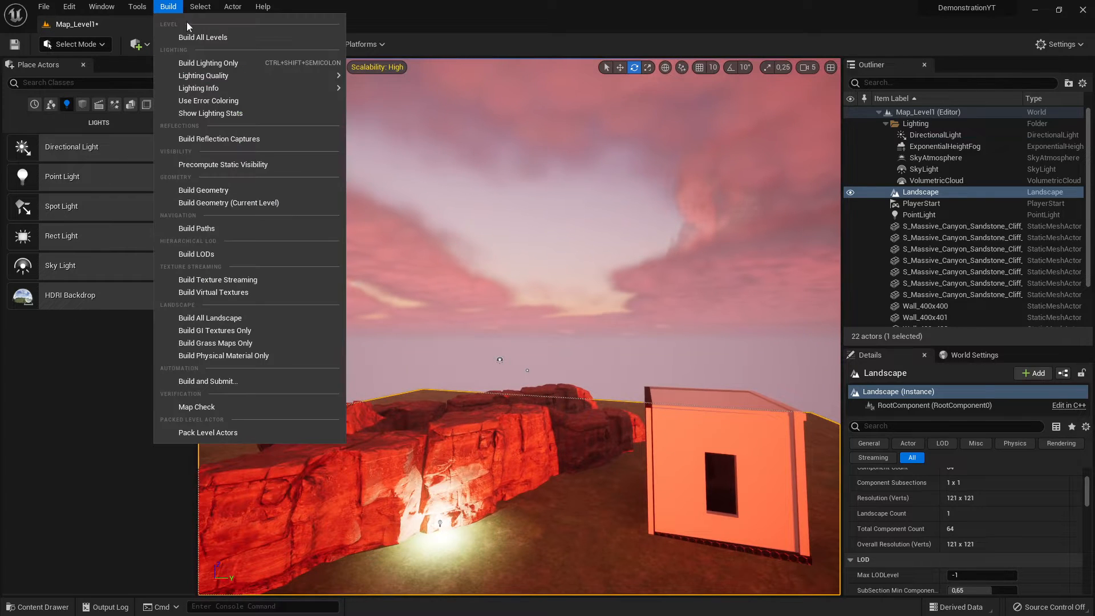
left_click(577, 484)
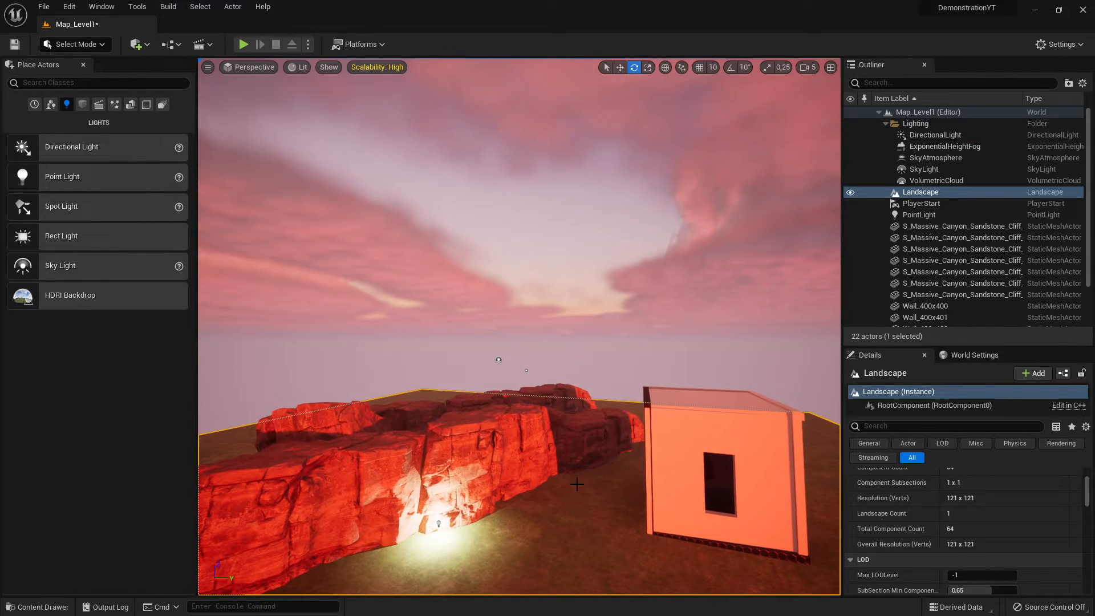
right_click_drag(527, 437, 516, 469)
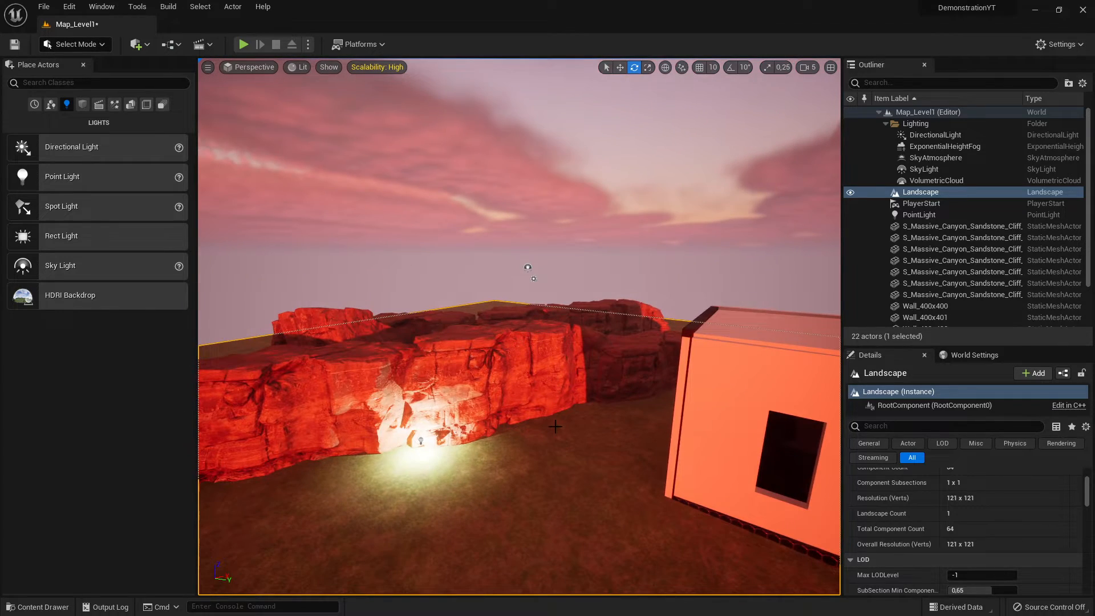
- Select the PointLight at the foot of the cliff and move it along its Y axis, away from the rock face
key("w")
mouse_move(473, 461)
right_mouse_down()
mouse_move(447, 483)
mouse_move(472, 461)
right_mouse_up()
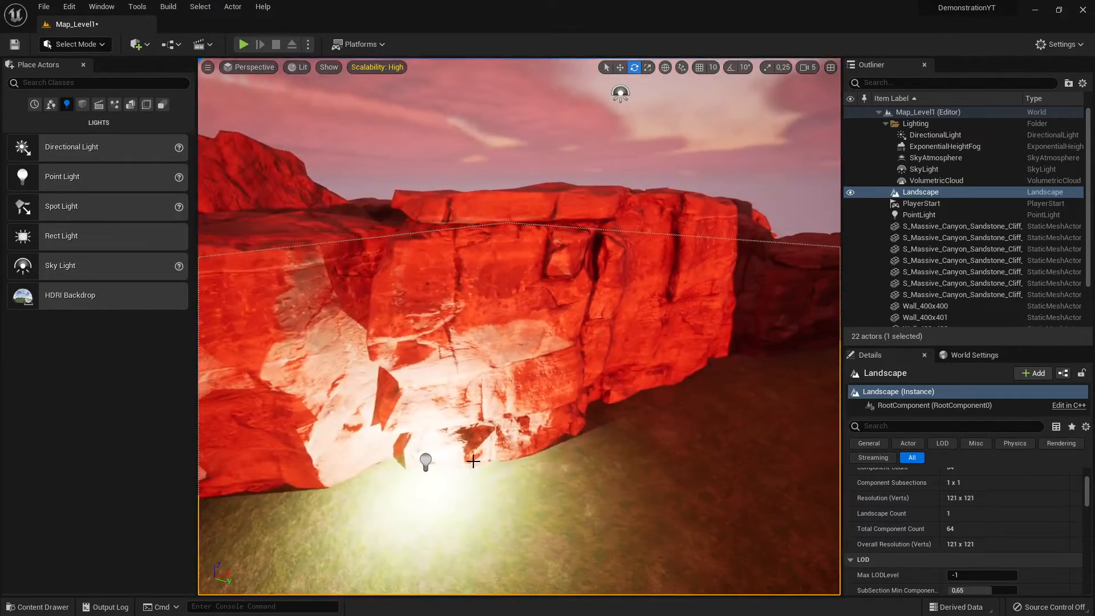
left_click(427, 461)
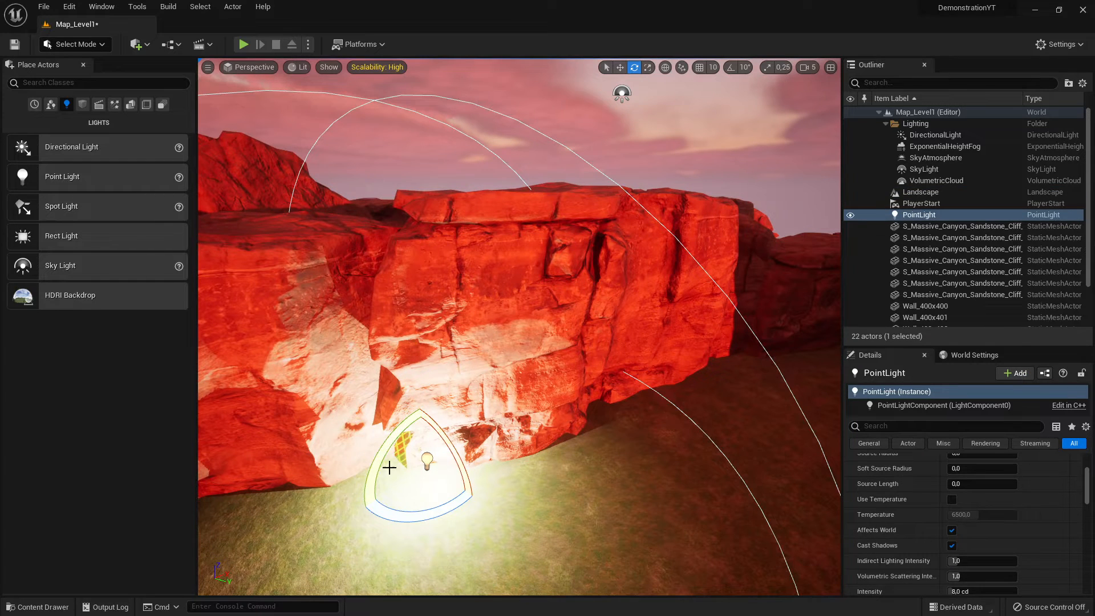
key("f")
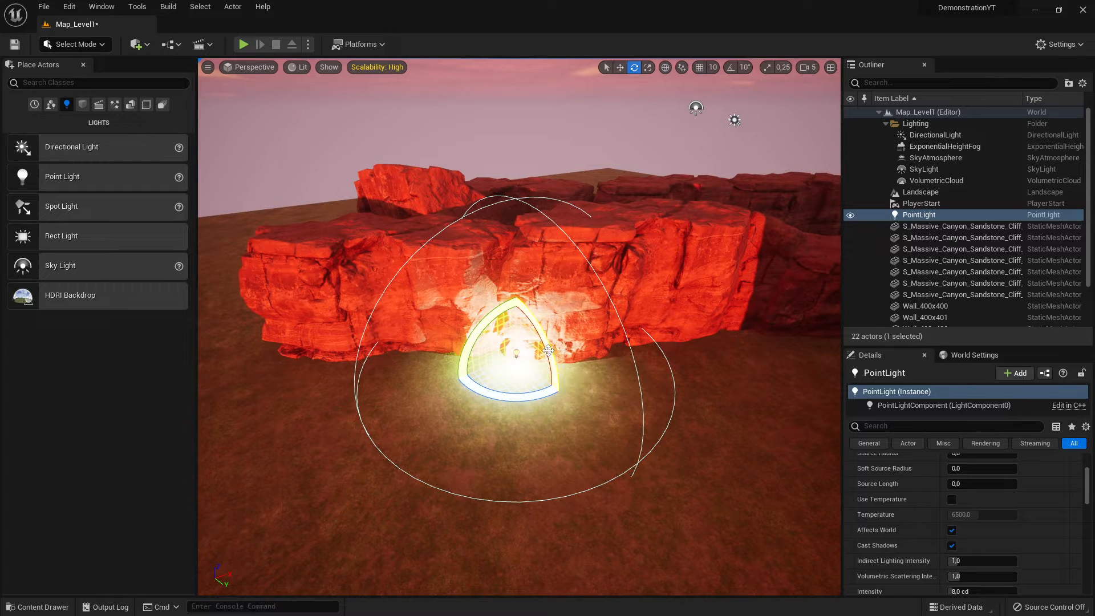
key("w")
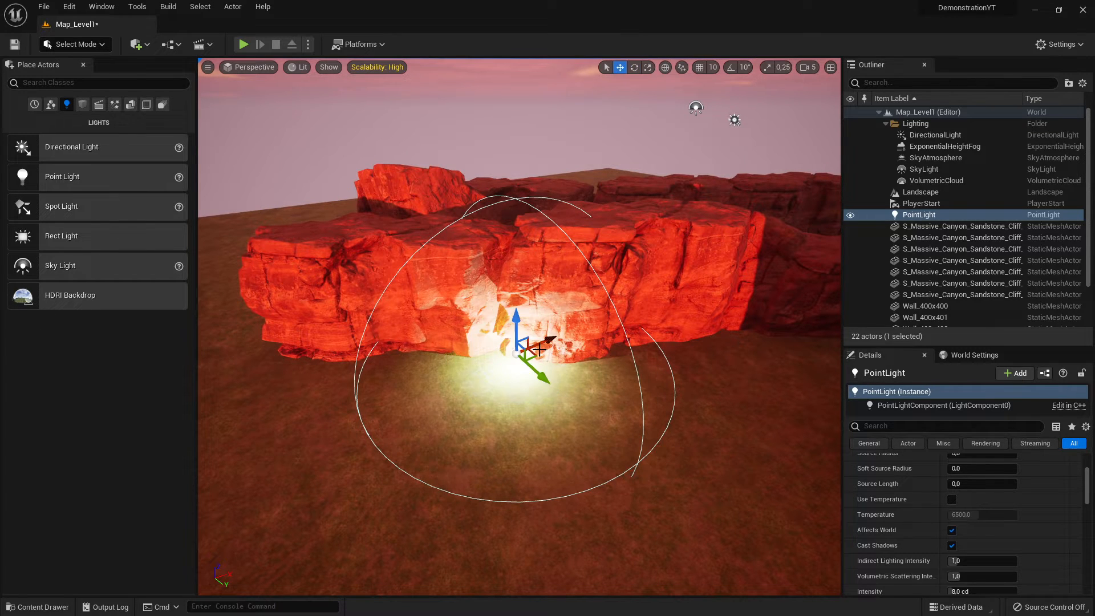
left_click_drag(527, 368, 485, 355)
right_click_drag(482, 416, 459, 415)
left_click_drag(513, 418, 505, 408)
- Set the PointLight's Light Color to a saturated blue, hex sRGB 003AFFFF
scroll(896, 484, "down", 3)
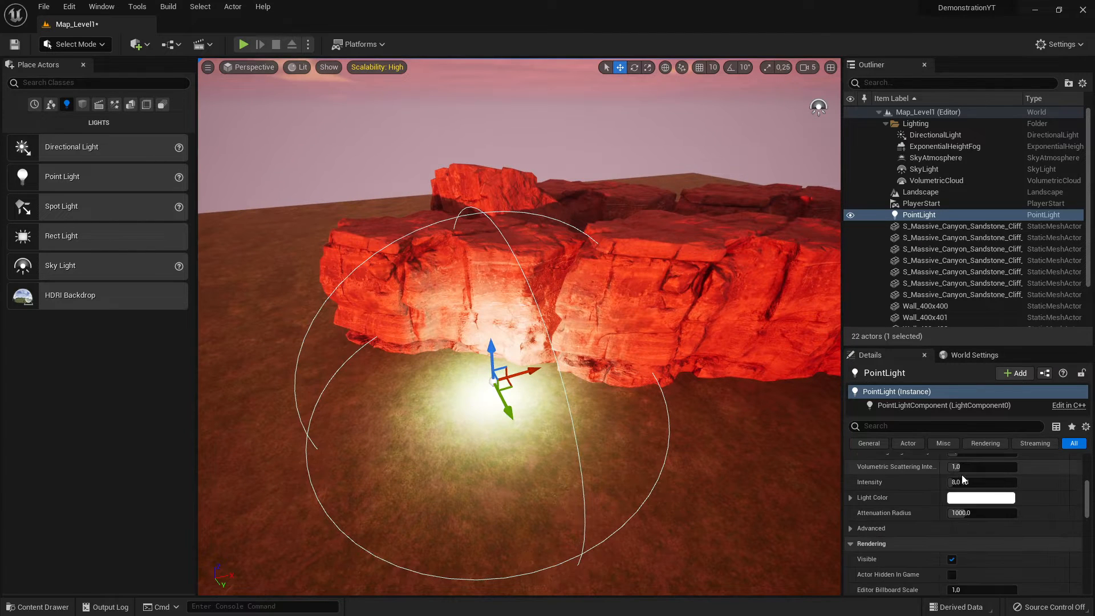
left_click(973, 499)
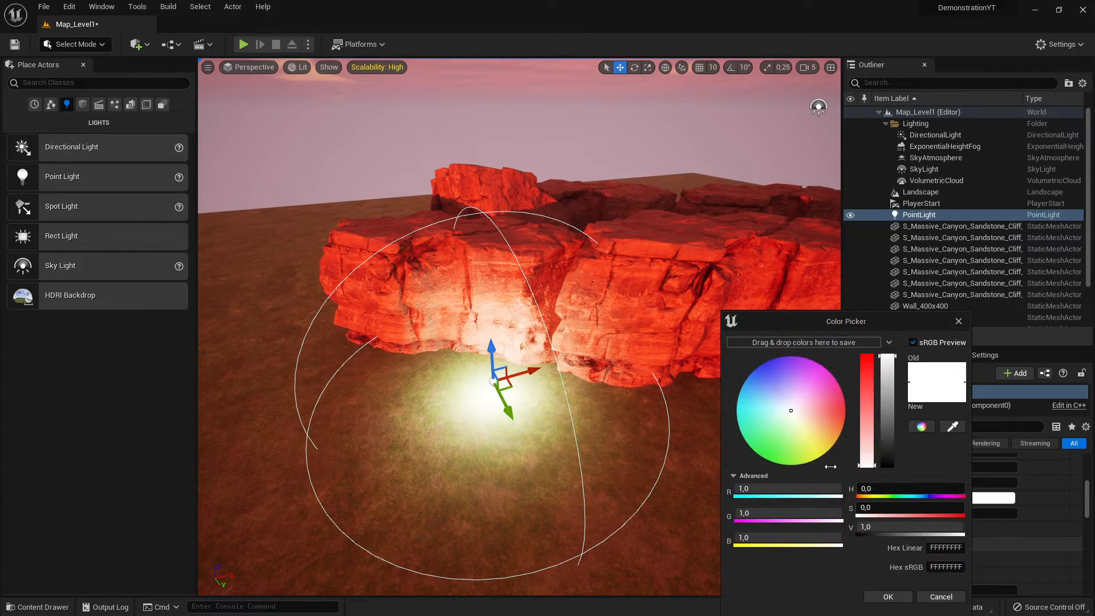
left_click_drag(792, 431, 731, 466)
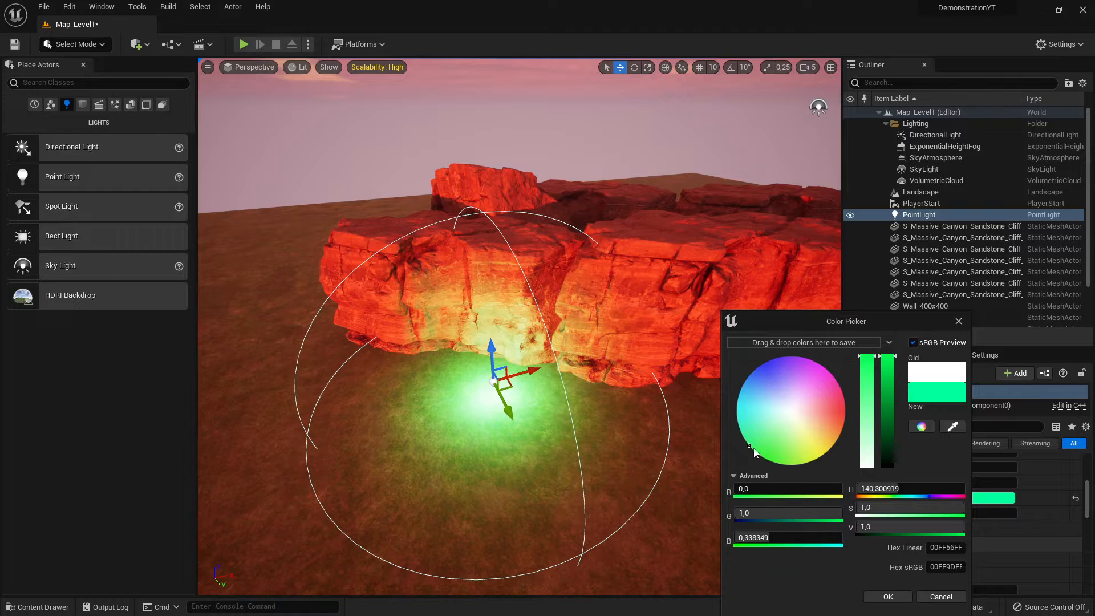
left_click_drag(754, 449, 753, 351)
- Shift the blue PointLight along its Y axis beside the cliff and close the Color Picker
left_click_drag(507, 409, 546, 448)
key("a")
right_click_drag(627, 436, 520, 406)
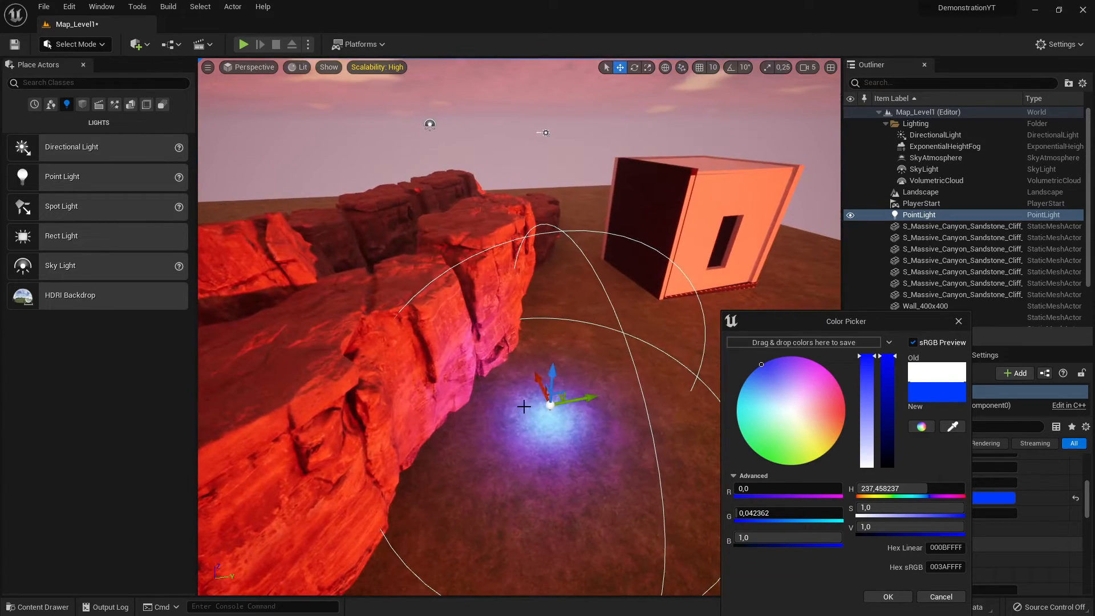
left_click_drag(596, 393, 540, 413)
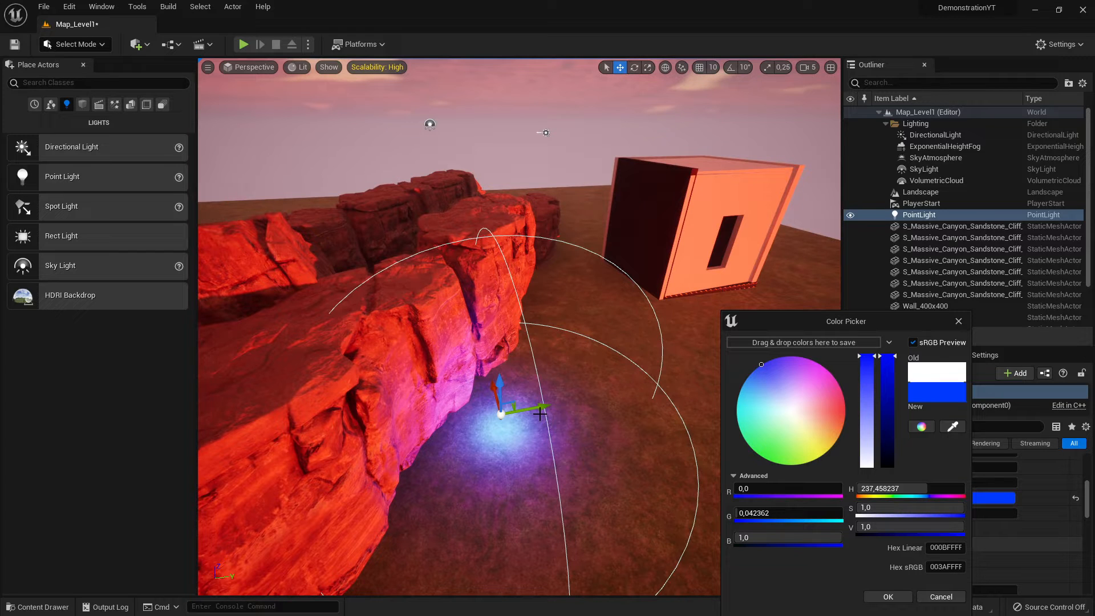
left_click(954, 320)
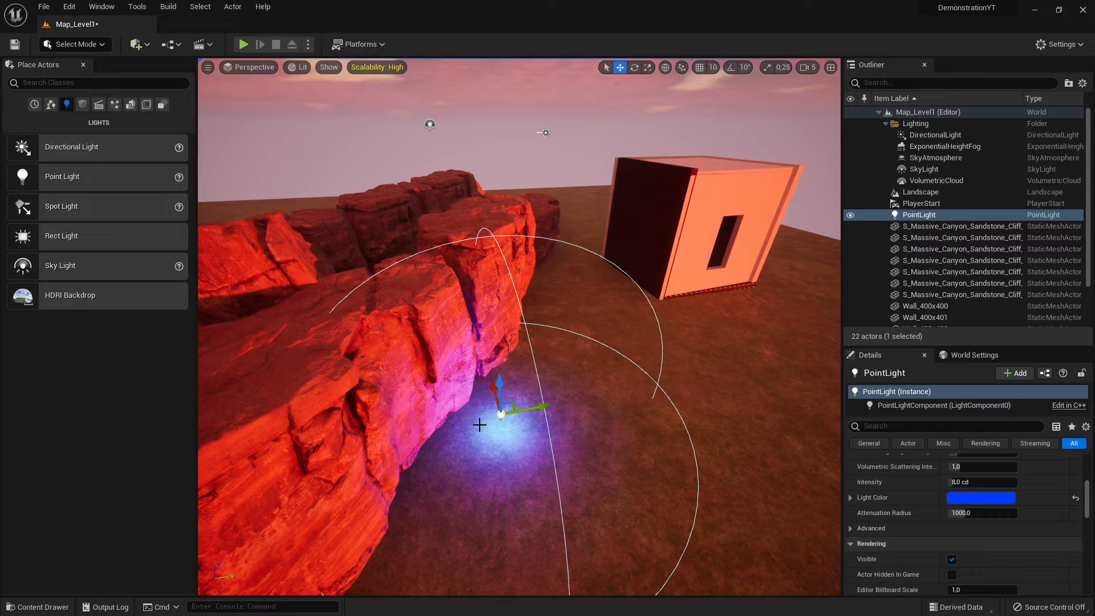
- Review the Build Lighting Only, Lighting Quality and Lighting Info commands without running a build
left_click(200, 6)
mouse_move(180, 12)
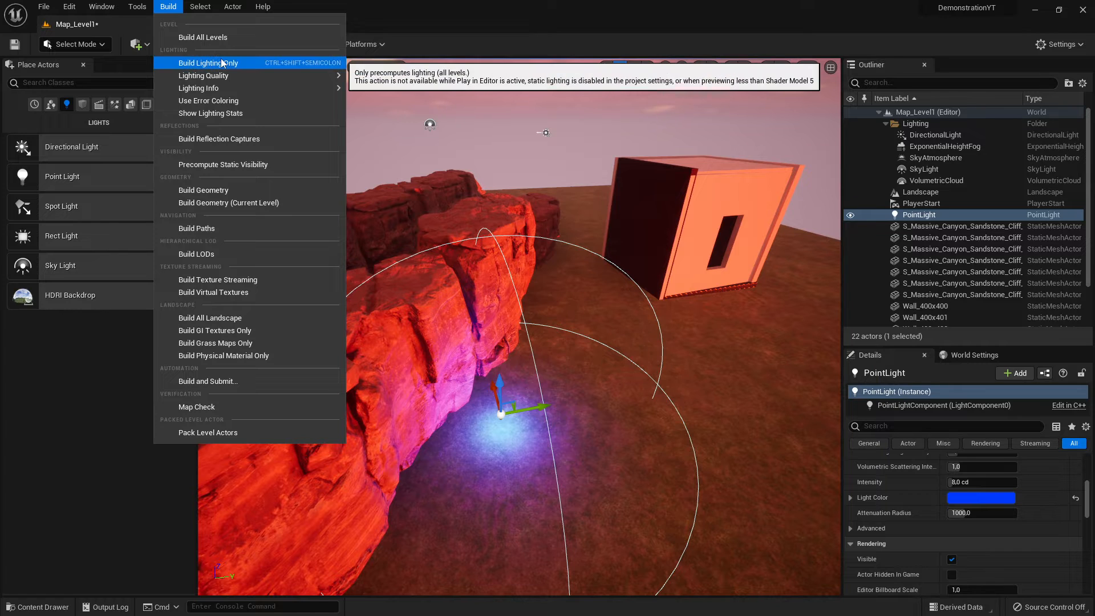
mouse_move(199, 88)
mouse_move(413, 118)
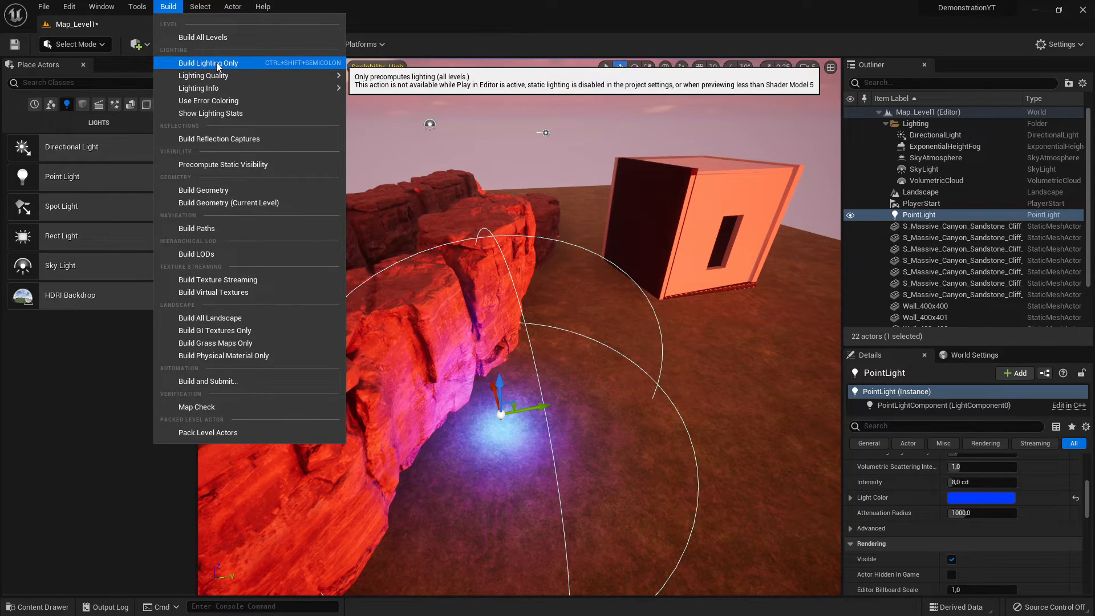
mouse_move(274, 75)
left_click(591, 362)
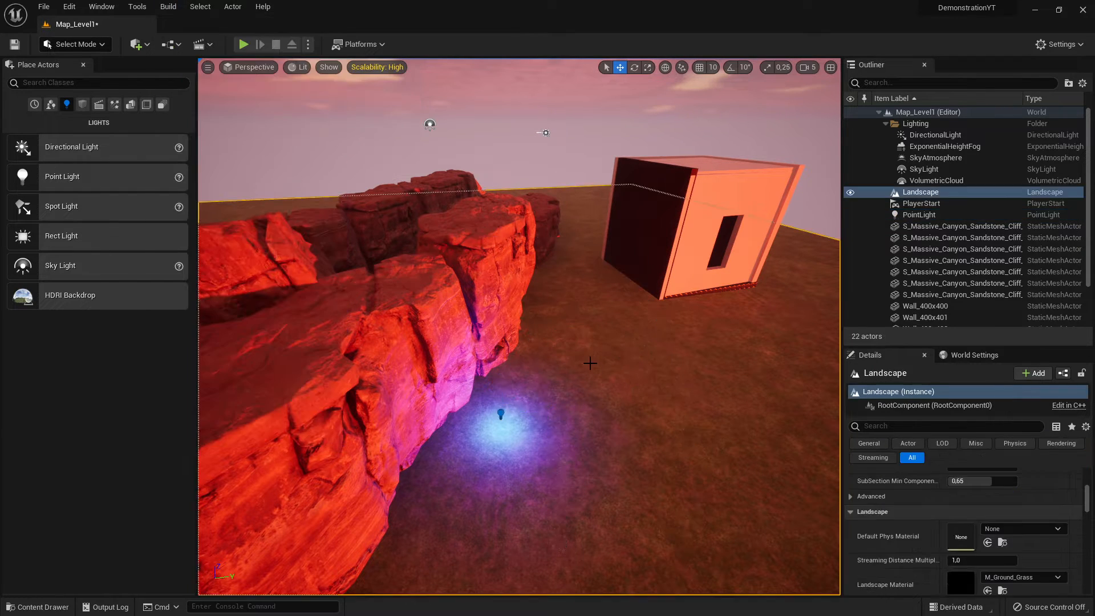
- Examine the blue point light's glow on the cliffs and ground from a distance across the whole level
right_click_drag(445, 305, 445, 305)
key("s")
right_click_drag(550, 369, 550, 368)
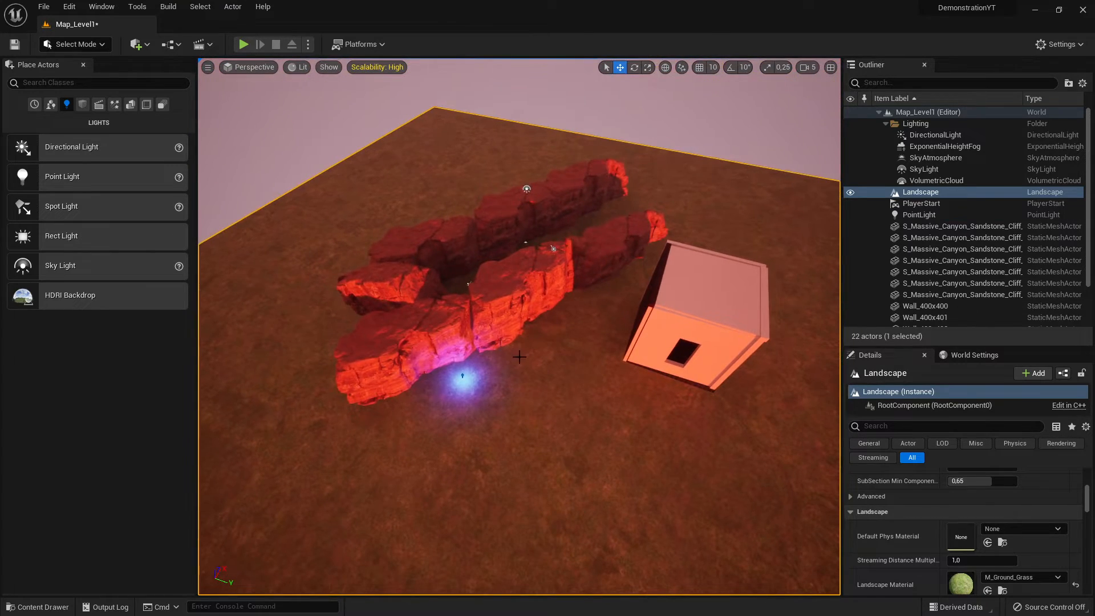
key("a")
right_click_drag(468, 283, 468, 283)
key("d")
key("w")
key("s")
key("w")
key("w")
key("s")
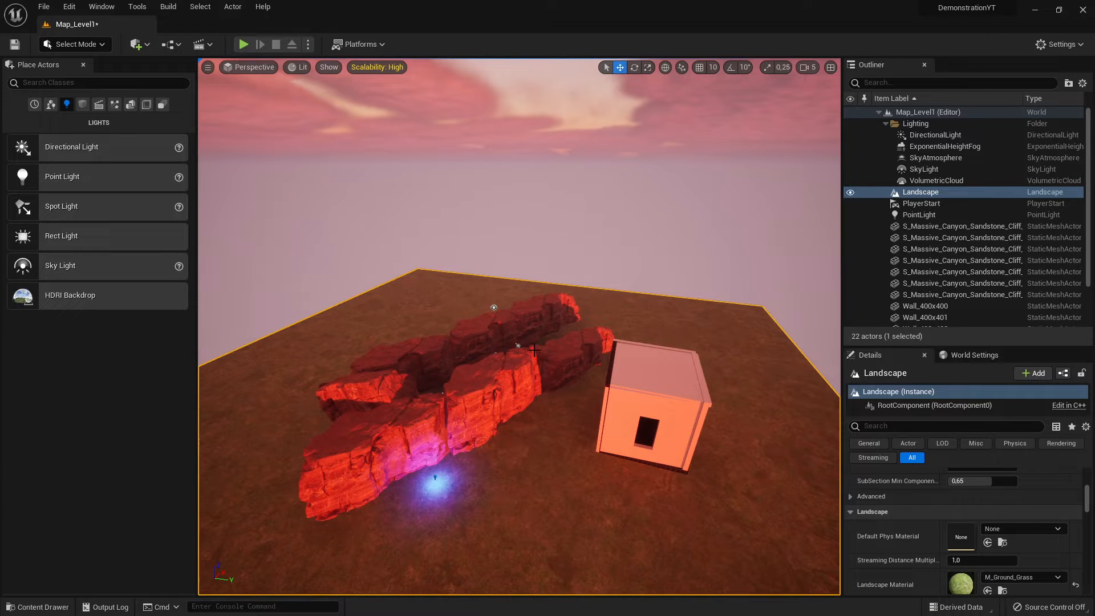
key("w")
mouse_move(546, 369)
right_mouse_down()
mouse_move(554, 390)
mouse_move(545, 371)
right_mouse_up()
key("s")
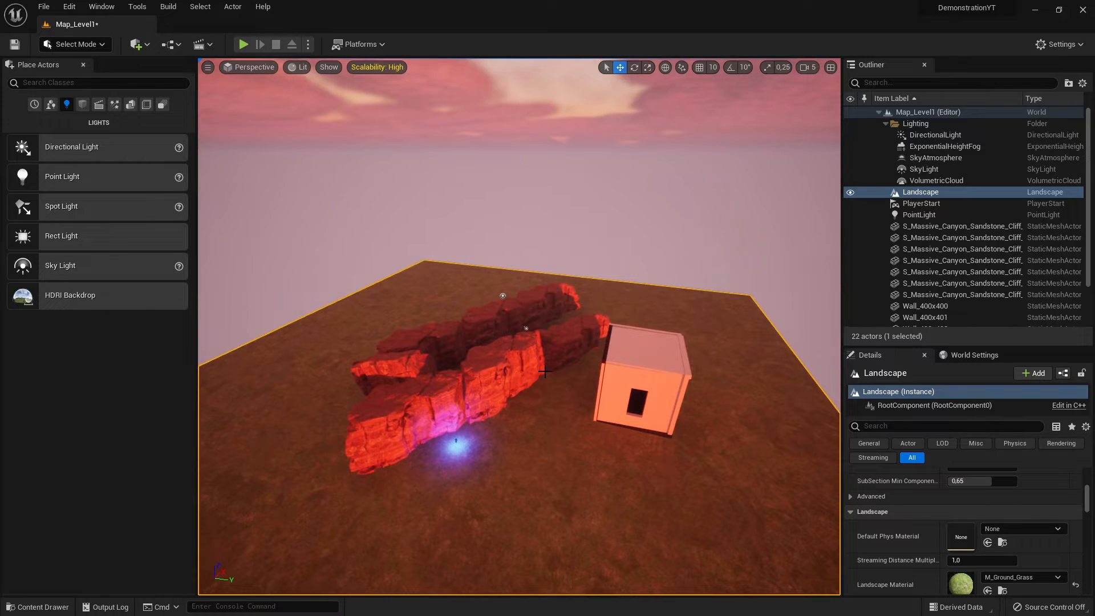
- Reposition the blue PointLight along its X and Y axes so it sits farther out in front of the cliff
left_click(456, 440)
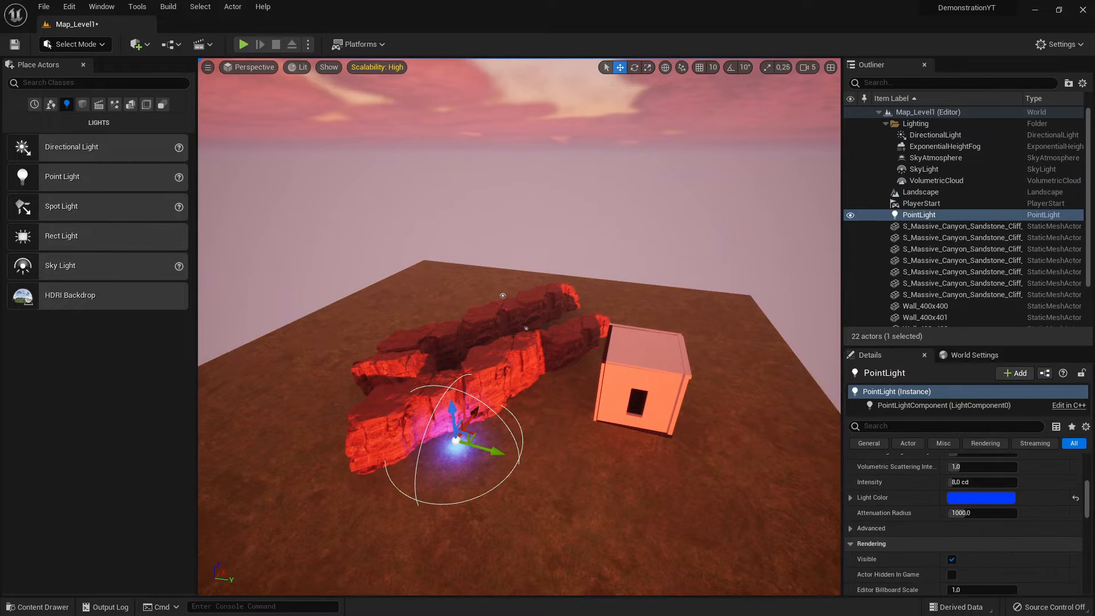
key("f")
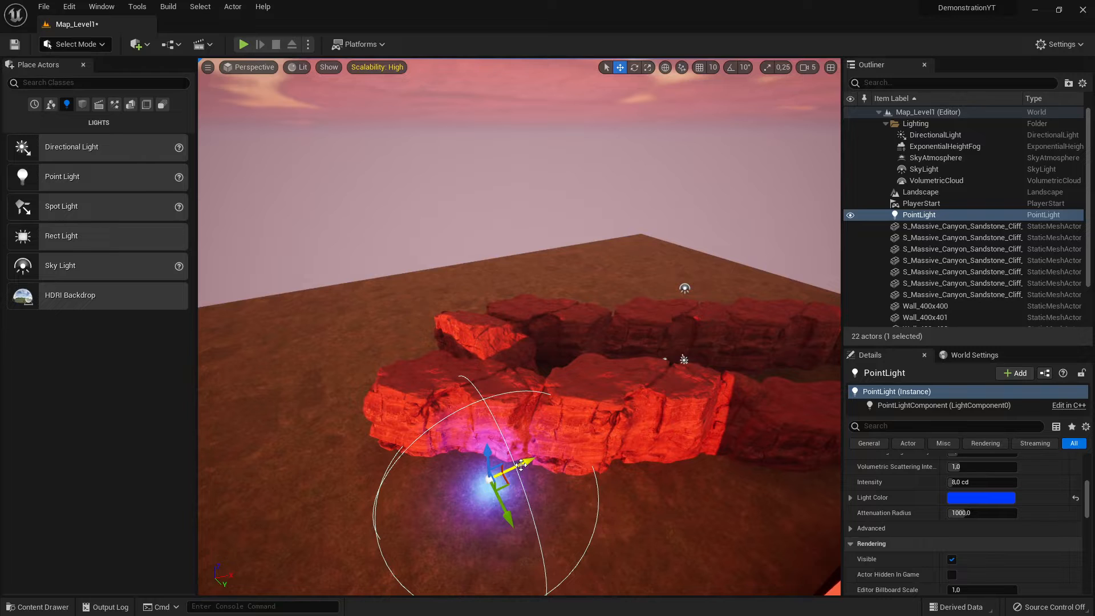
left_click_drag(521, 465, 550, 452)
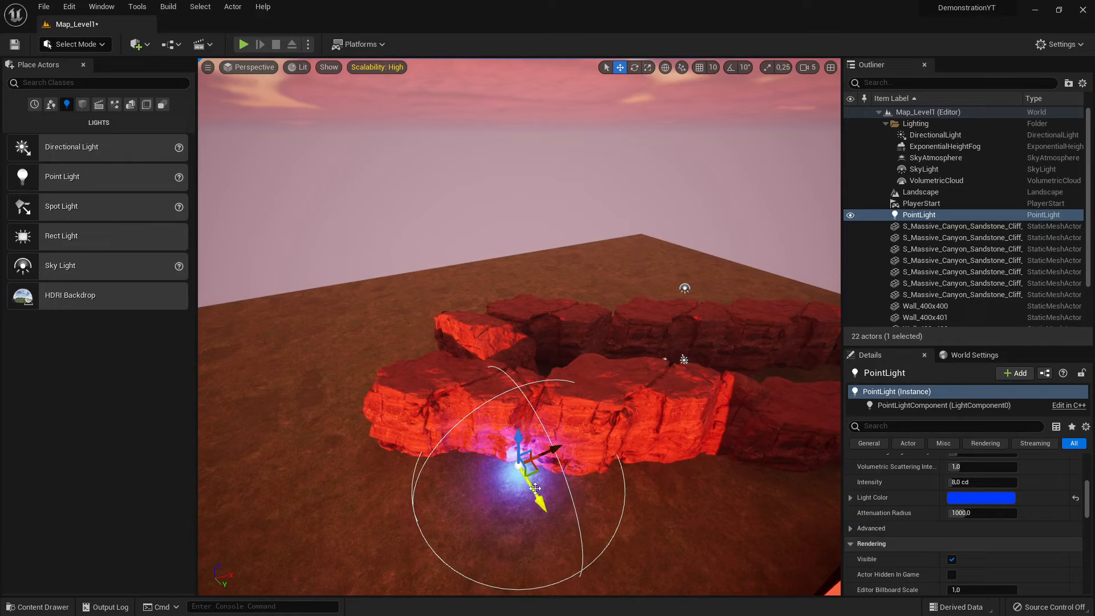
left_click_drag(535, 489, 551, 514)
left_click_drag(573, 478, 523, 495)
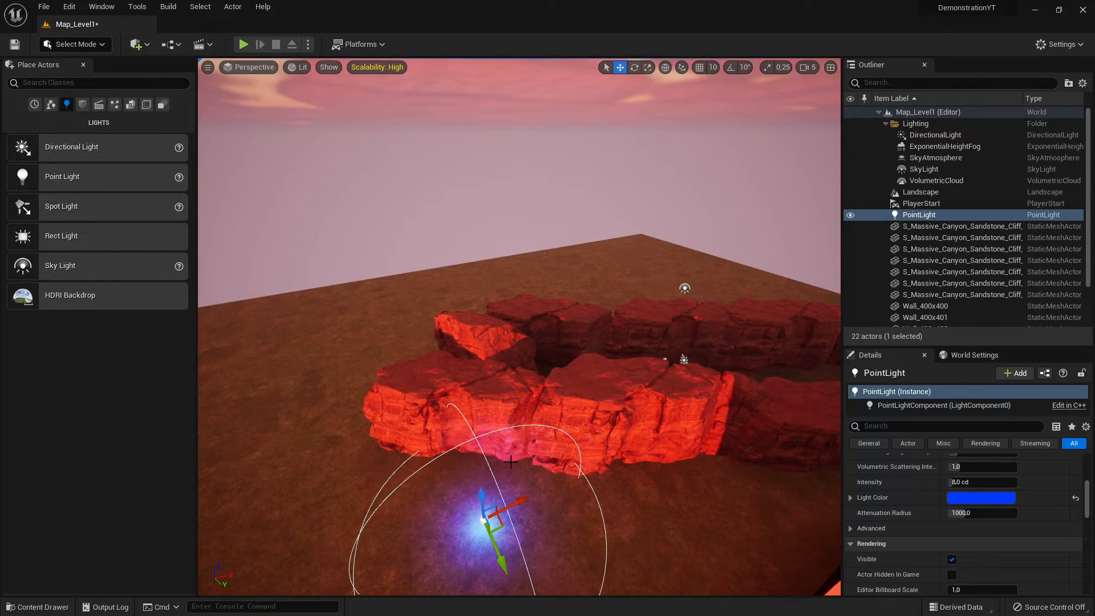
- Try rotating the SkyLight above the cliffs and undo that rotation
right_click_drag(511, 462, 661, 468)
left_click(490, 290)
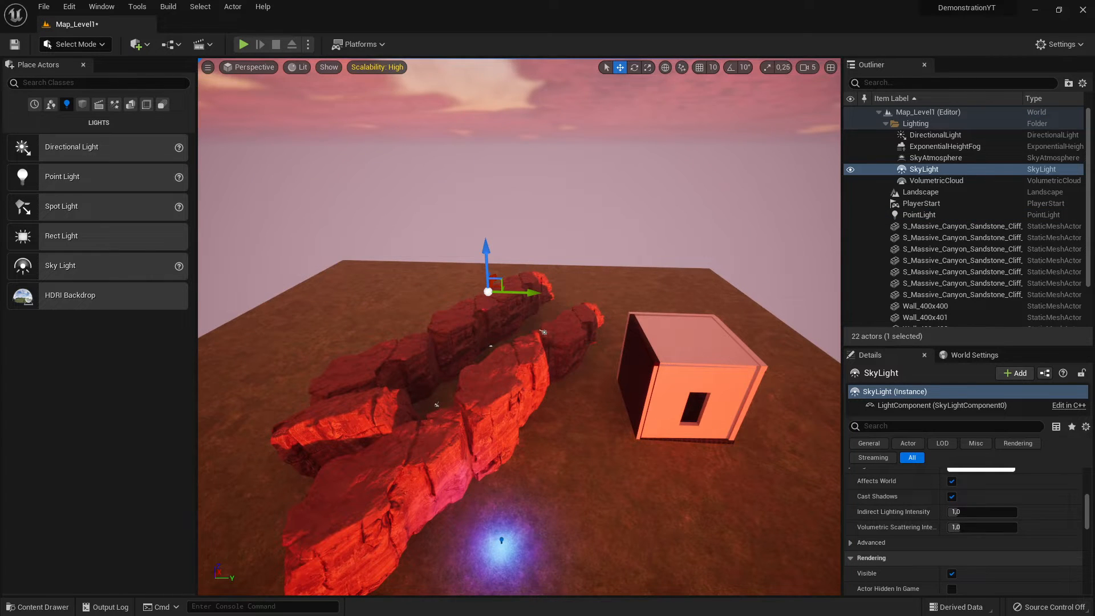
right_click_drag(569, 266, 485, 274)
key("e")
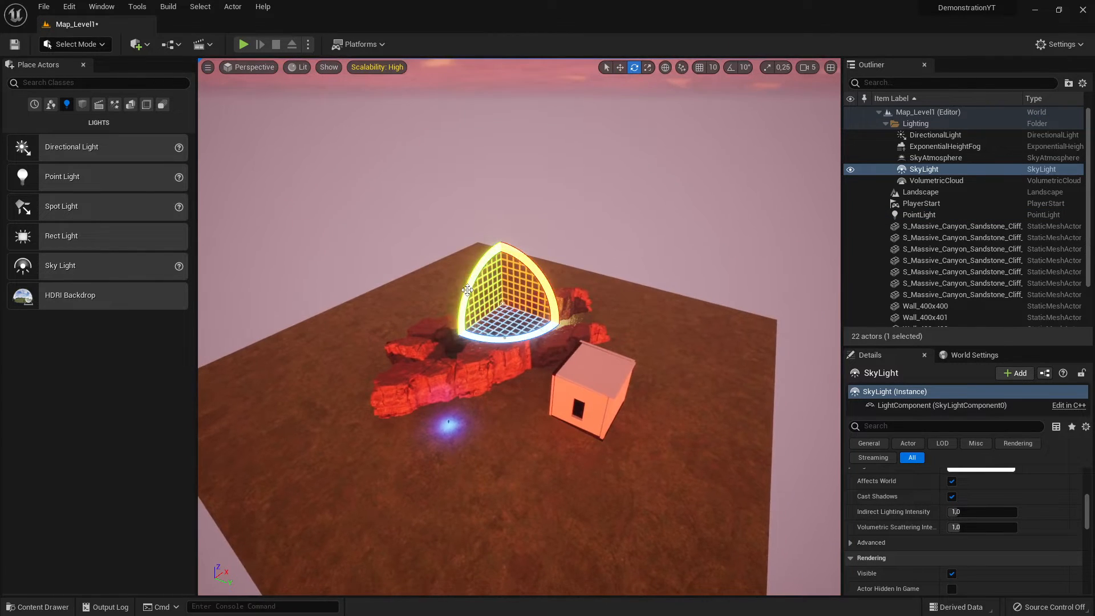
mouse_move(467, 291)
left_mouse_down()
mouse_move(479, 285)
mouse_move(468, 287)
left_mouse_up()
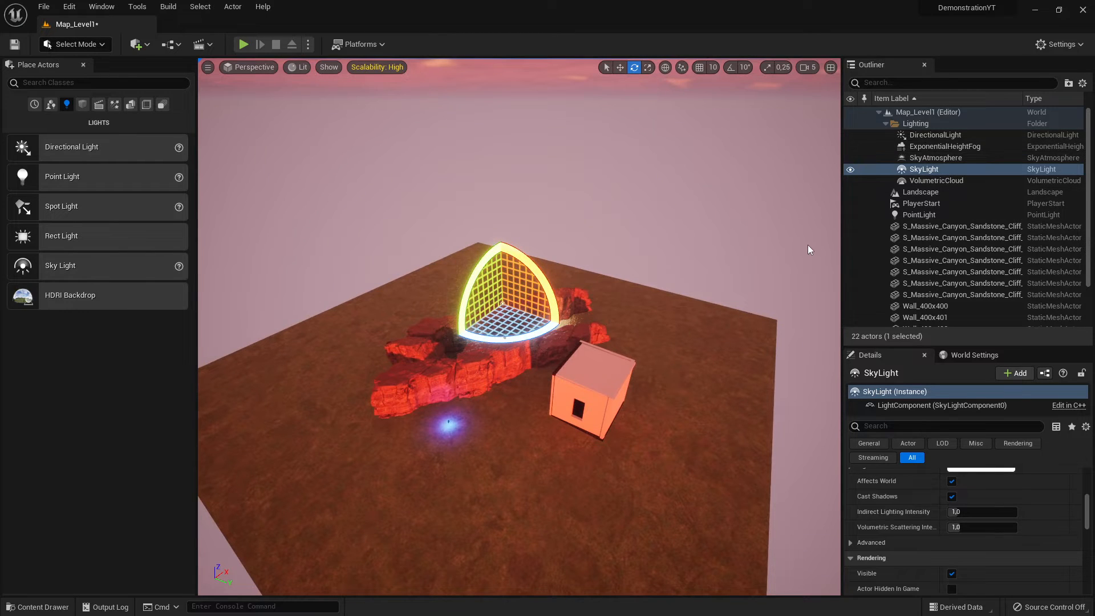
key("ctrl+z")
- Rotate the DirectionalLight until the level is in complete darkness, and inspect the blue point light's glow at night
left_click(935, 135)
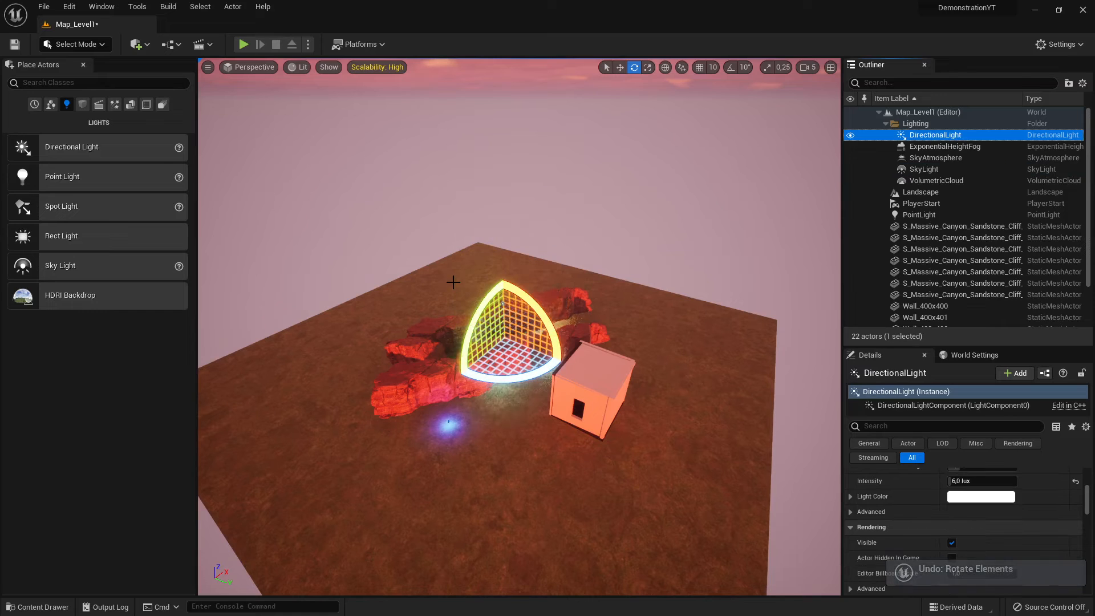
left_click_drag(476, 309, 480, 317)
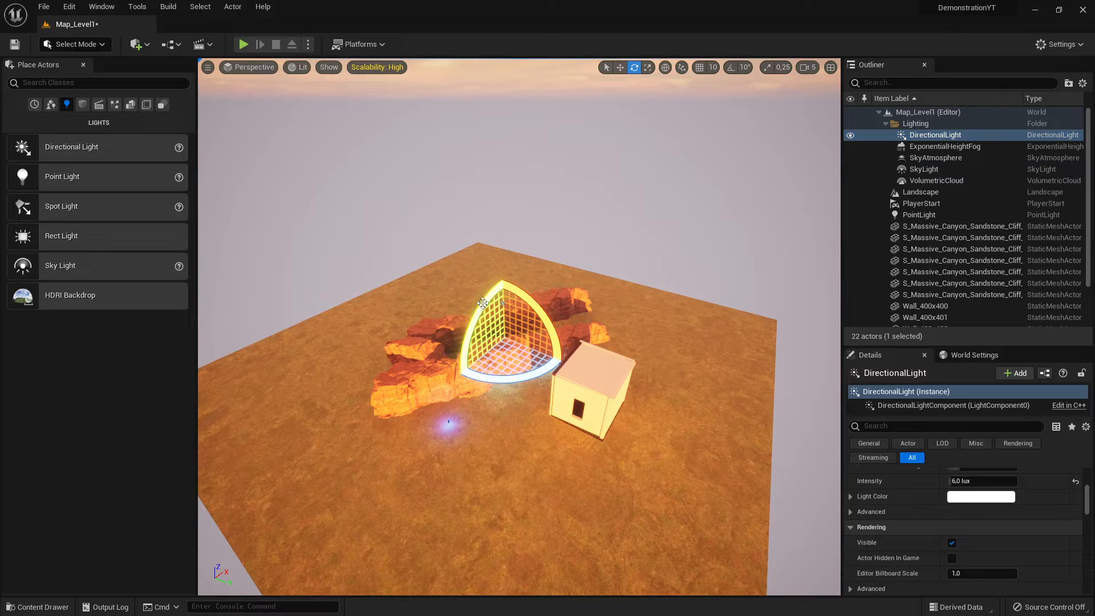
left_click_drag(483, 302, 552, 368)
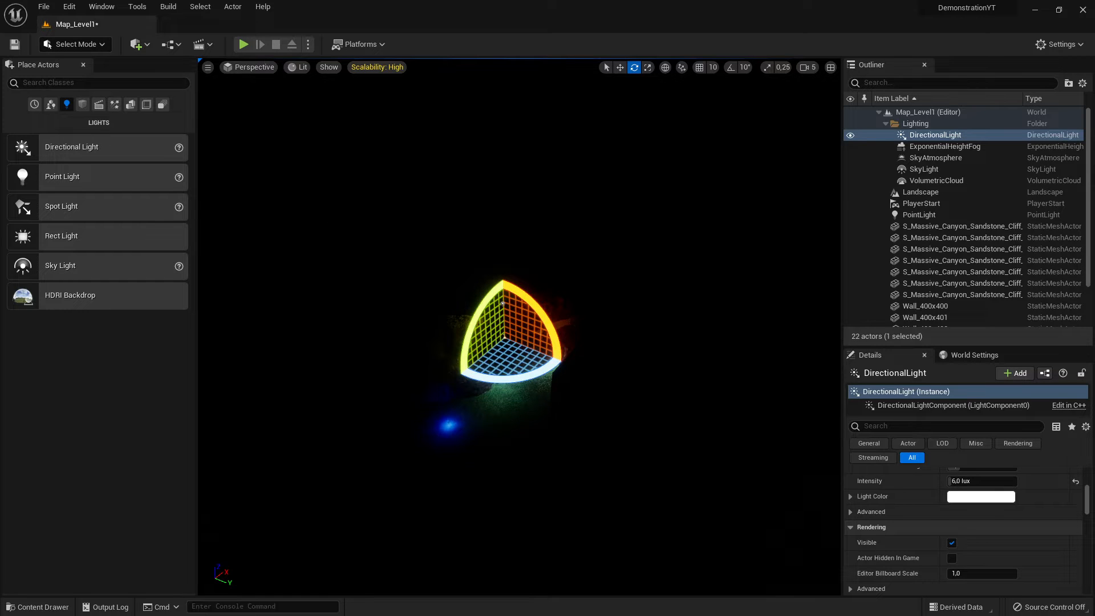
key("w")
right_click_drag(513, 331, 542, 320)
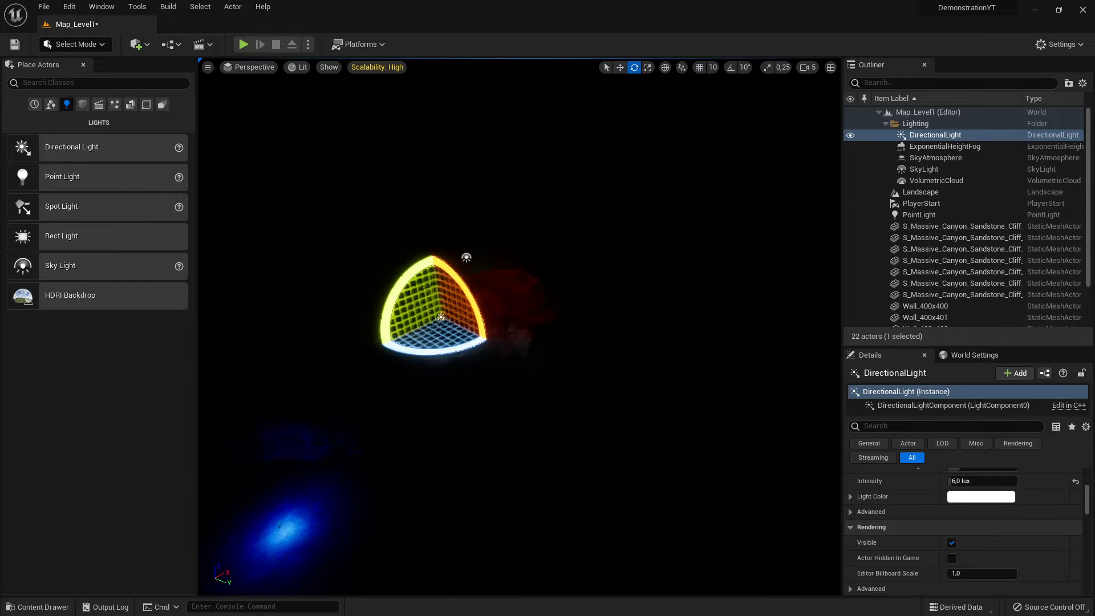
key("s")
mouse_move(472, 336)
right_mouse_down()
mouse_move(444, 336)
mouse_move(451, 325)
mouse_move(472, 337)
right_mouse_up()
key("w")
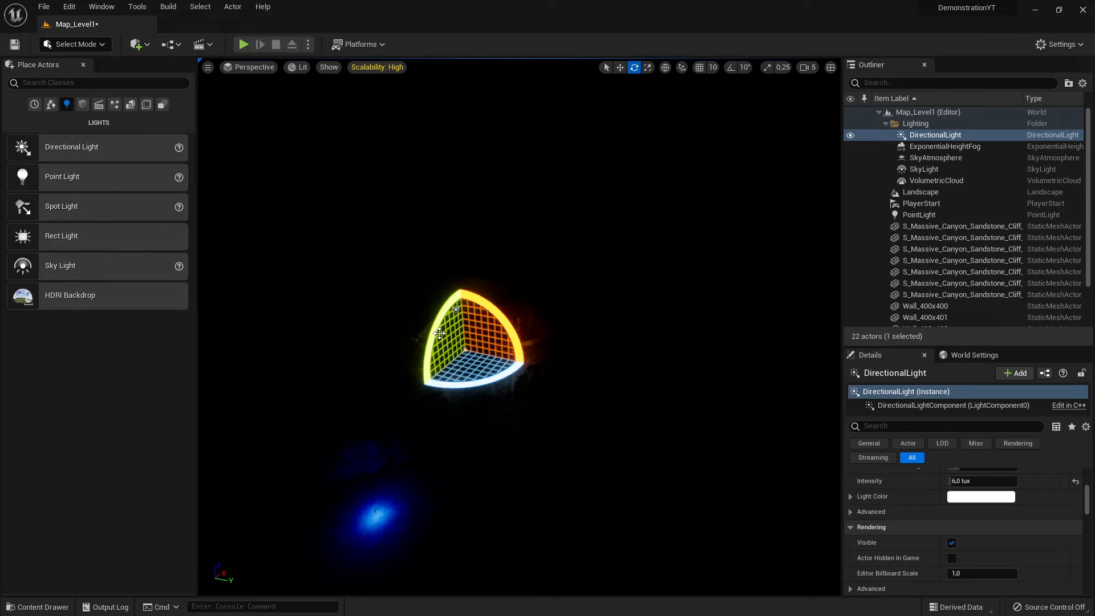
- Rotate the DirectionalLight back above the horizon to give the level a warm orange sunset
left_click_drag(439, 333, 616, 373)
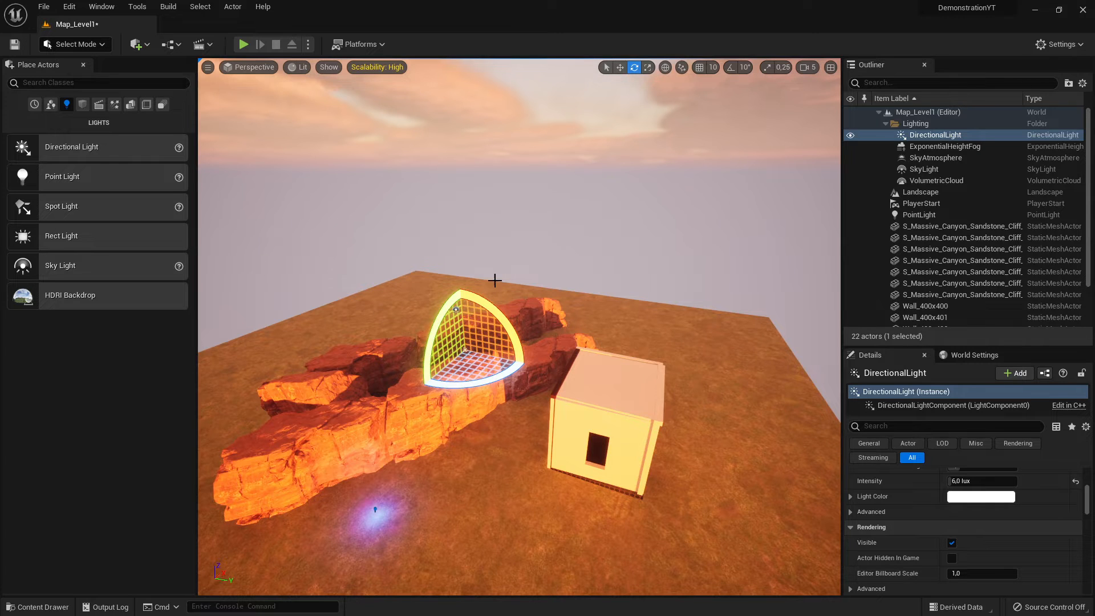
key("w")
mouse_move(495, 281)
right_mouse_down()
mouse_move(486, 248)
mouse_move(492, 279)
right_mouse_up()
key("s")
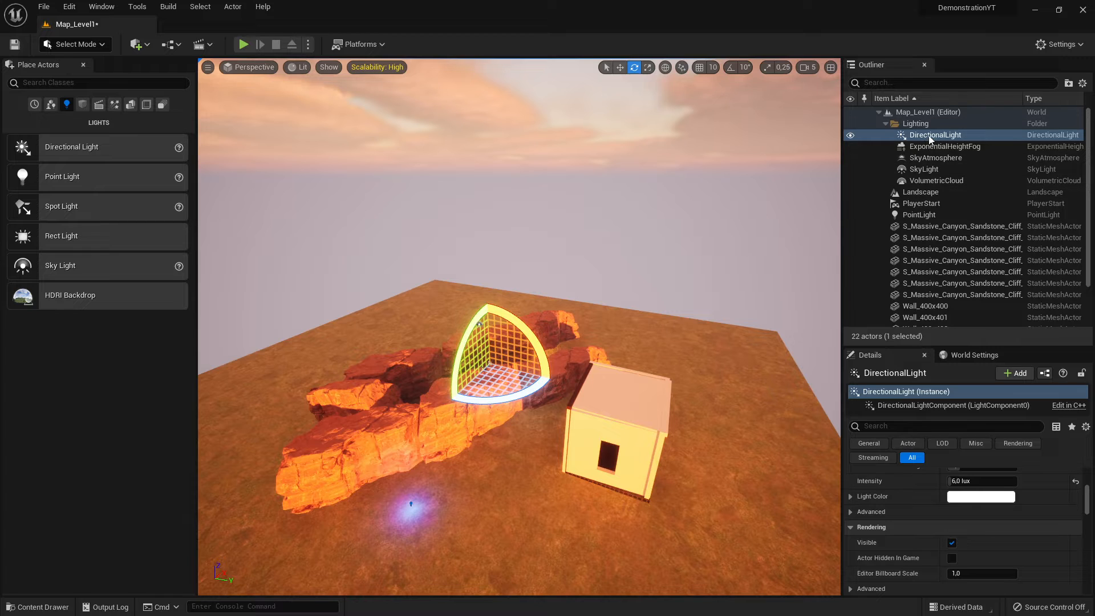
- Search the DirectionalLight's details for "real"
left_click(866, 136)
left_click(947, 427)
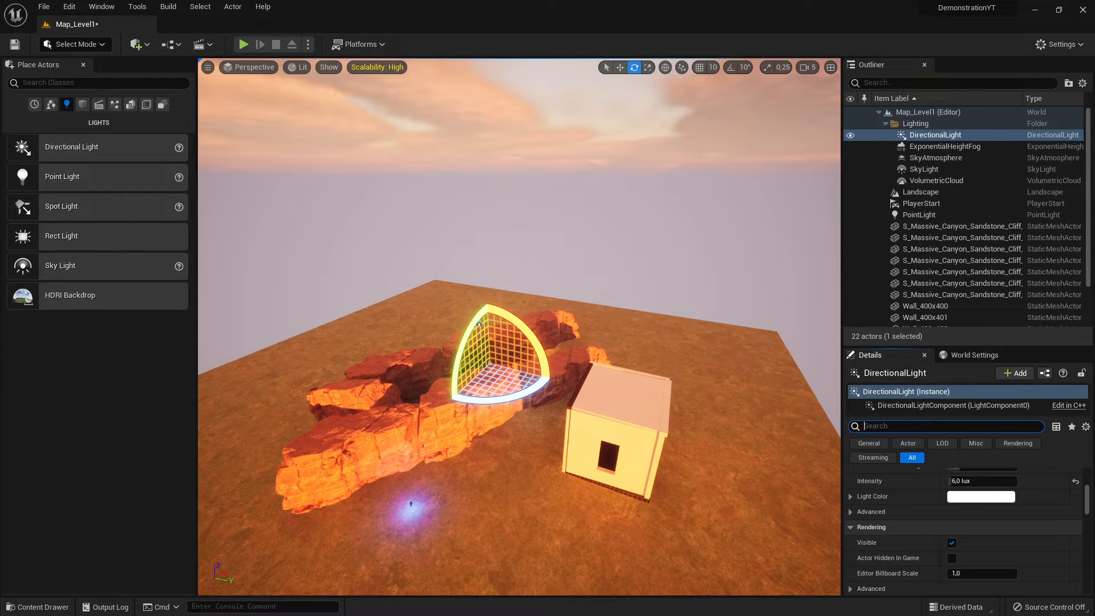
type("re")
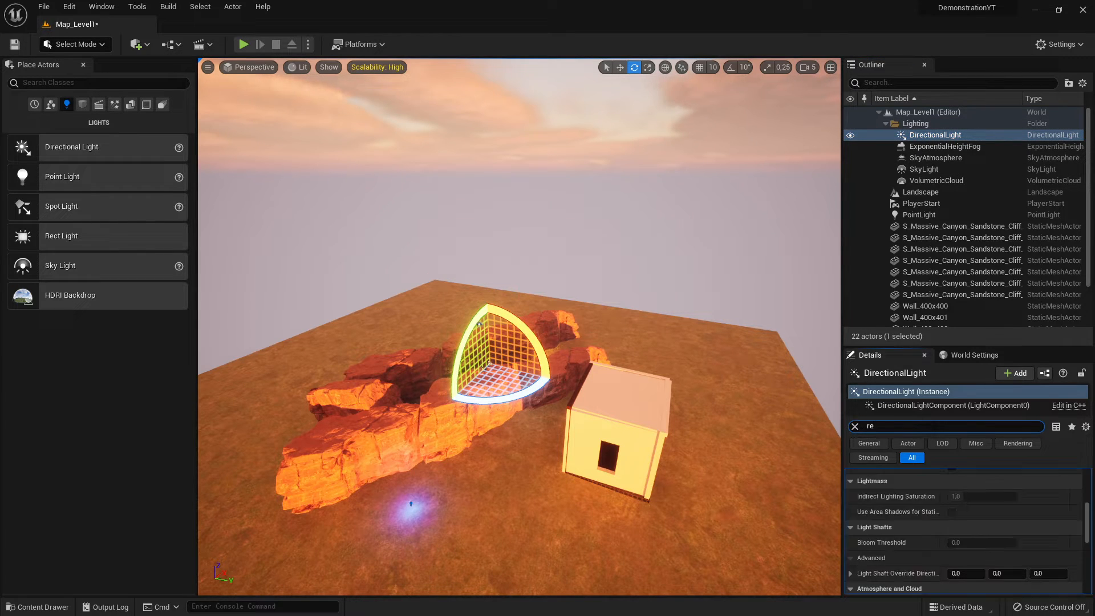
type("al")
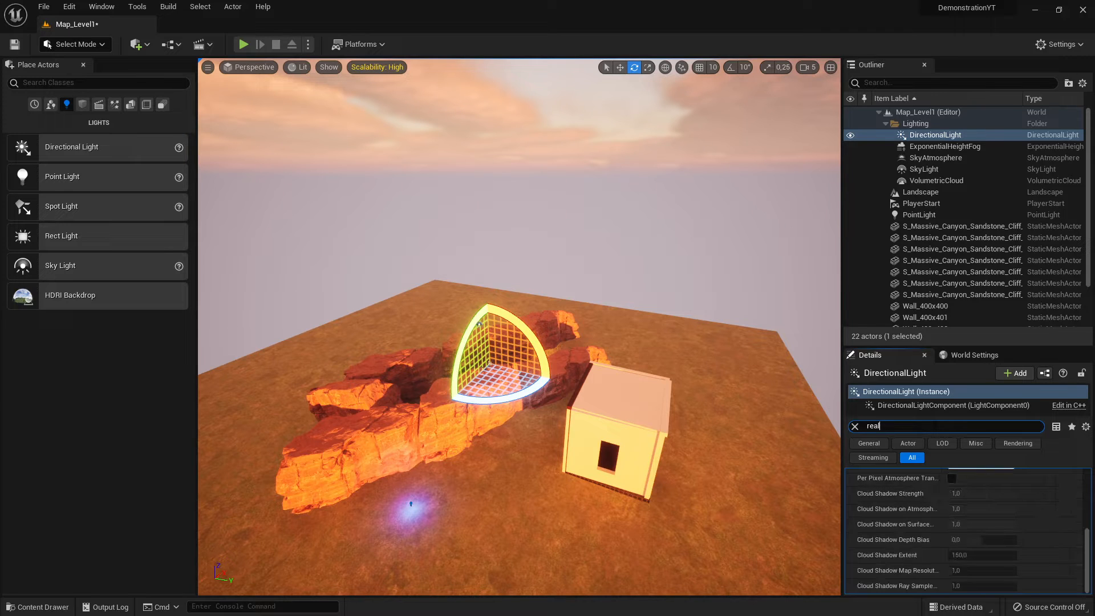
key("BackSpace")
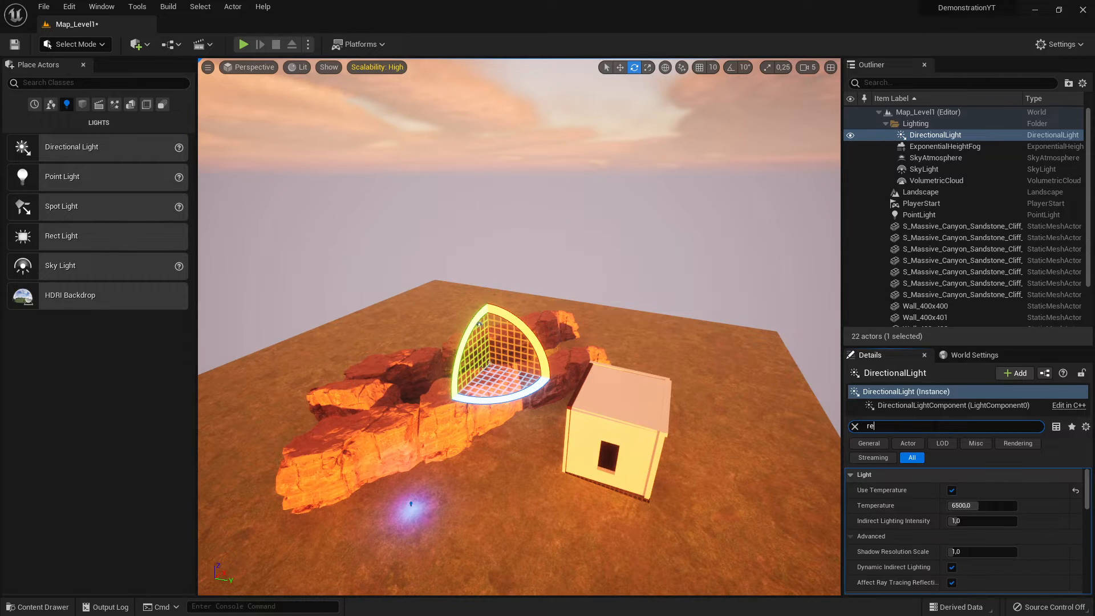
type("al")
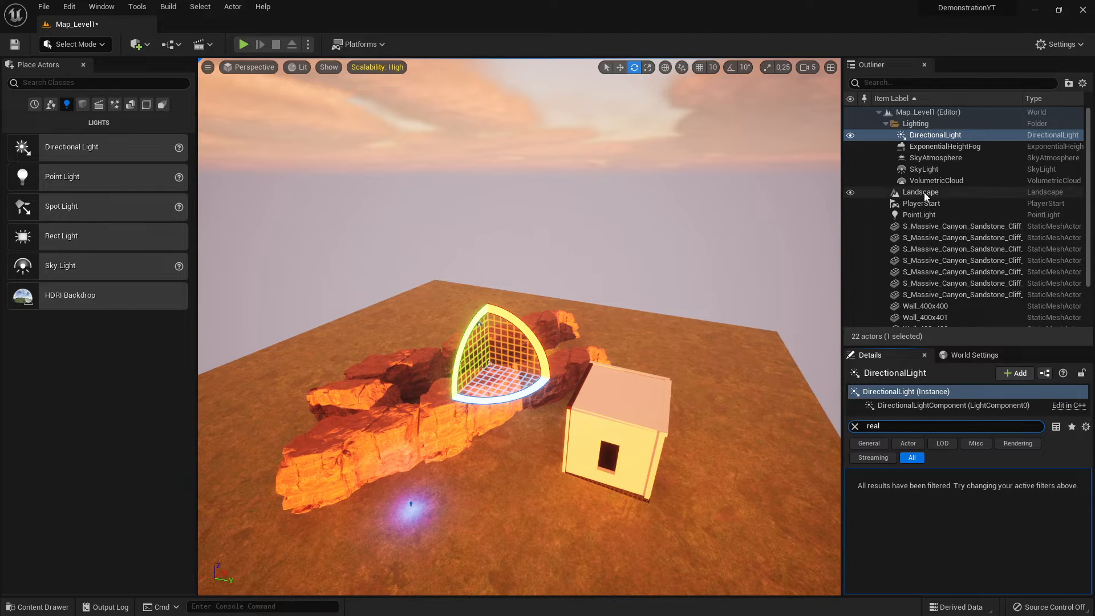
- Select the SkyLight to check its Real Time Capture setting, and clear the selection
left_click(940, 169)
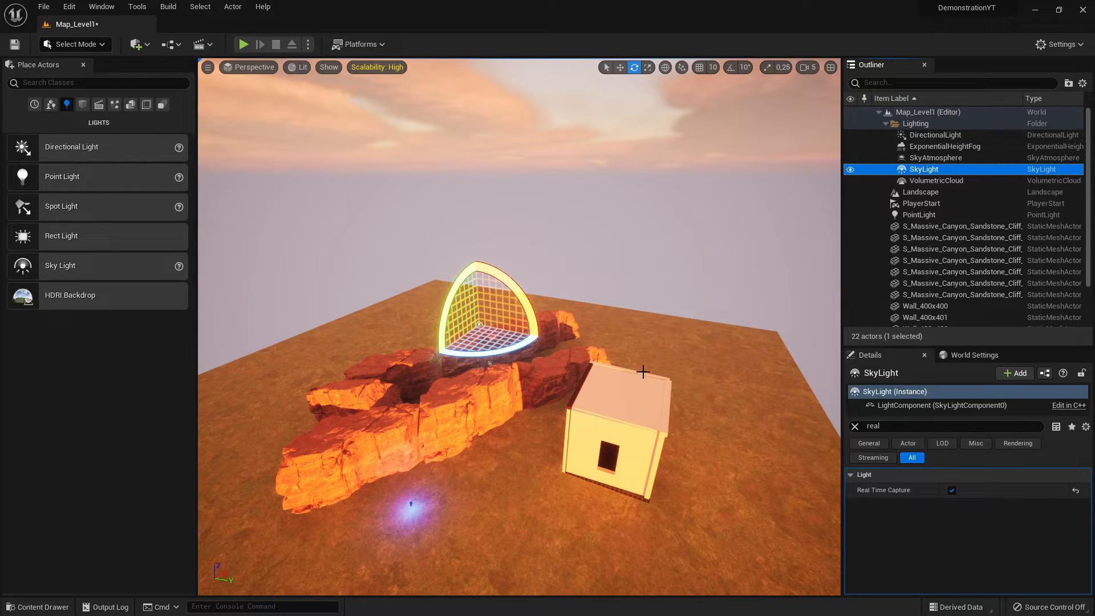
left_click(521, 399)
mouse_move(476, 426)
right_mouse_down()
mouse_move(273, 336)
mouse_move(434, 433)
mouse_move(475, 425)
right_mouse_up()
key("s")
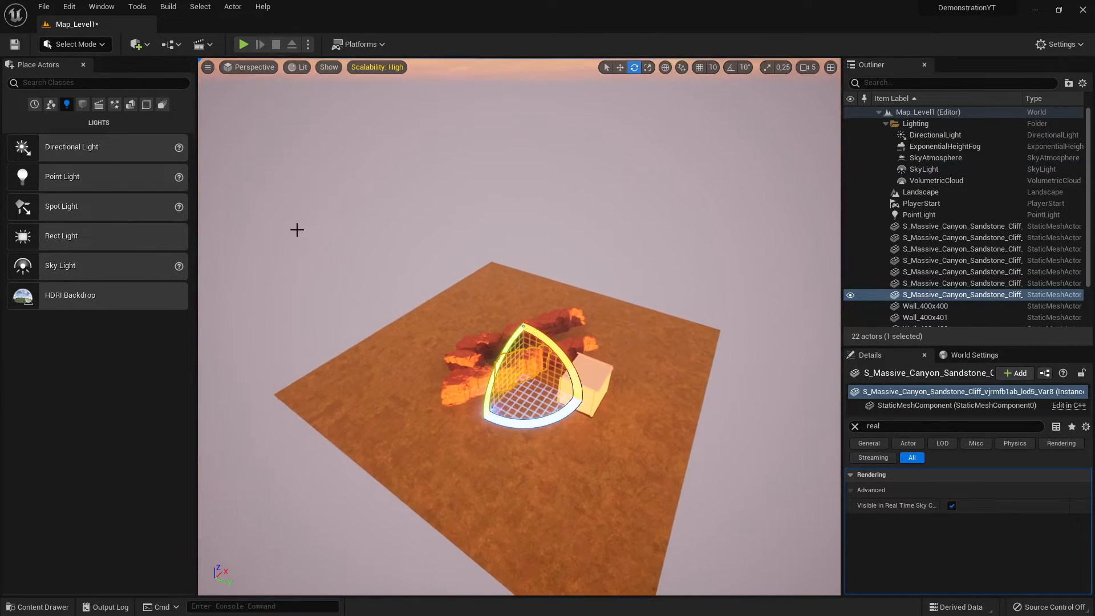
left_click(43, 6)
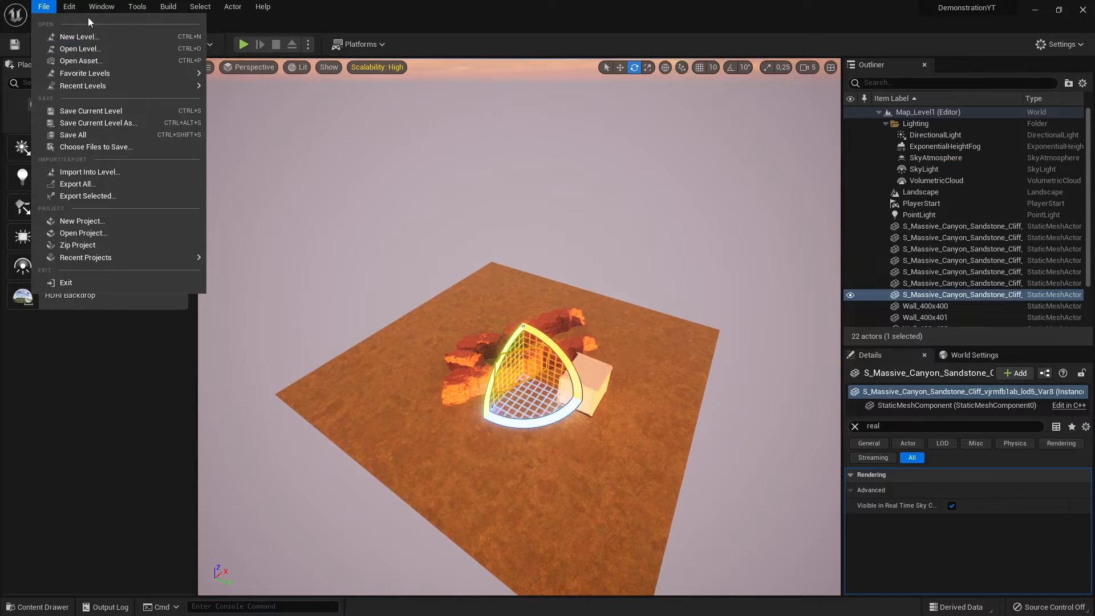
left_click(402, 227)
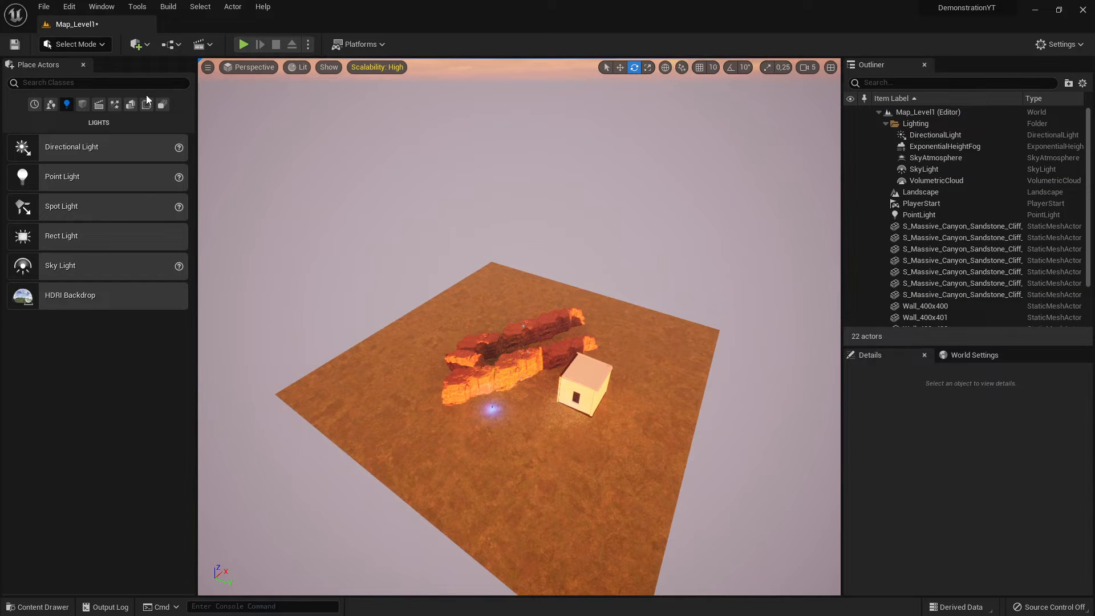
- Switch to Landscape mode and start a new landscape to preview its grid over the existing terrain
left_click(75, 49)
left_click(97, 76)
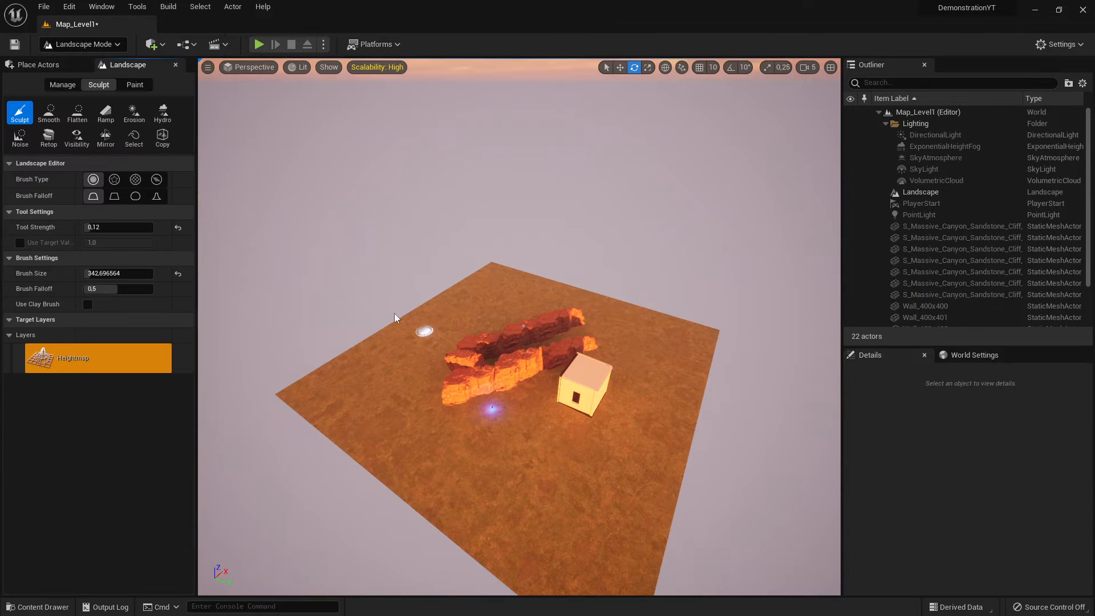
left_click(63, 85)
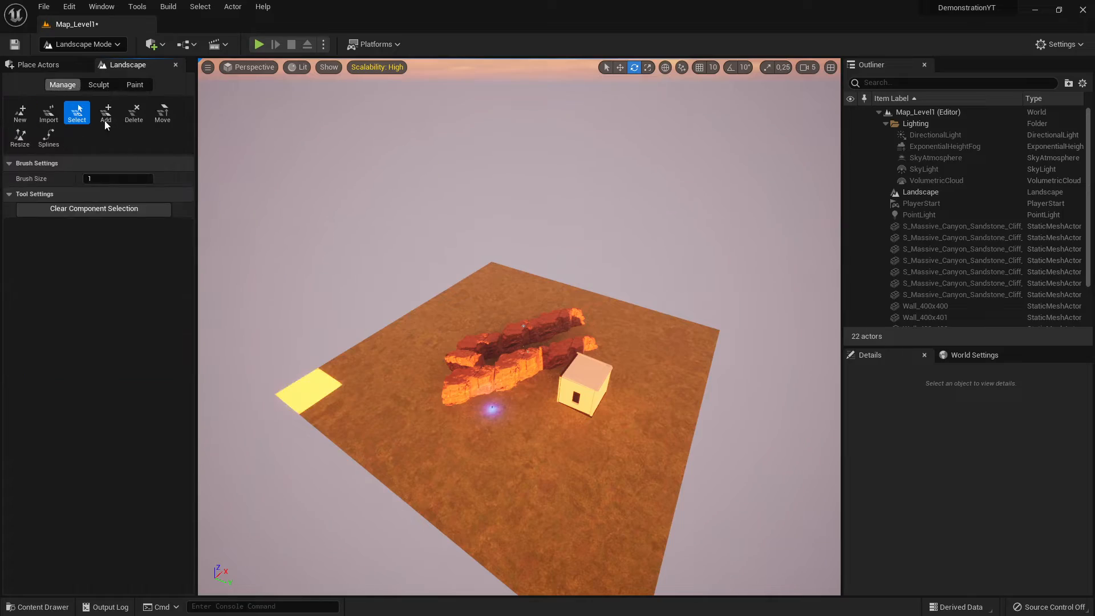
left_click(20, 113)
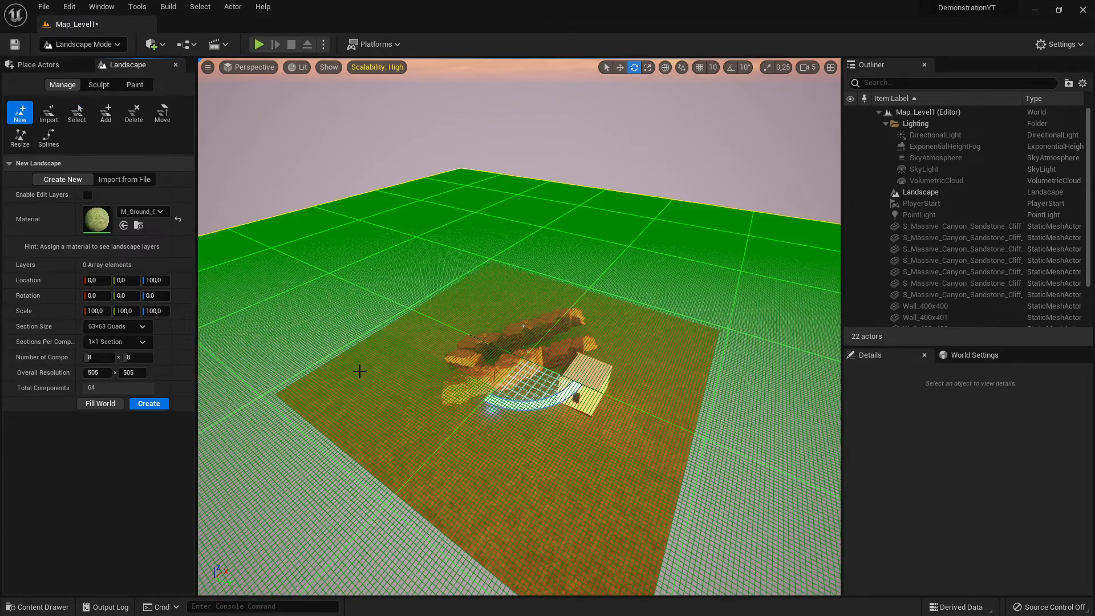
right_click_drag(391, 320, 411, 399)
- Raise the camera speed to 8 and bring the entire new landscape preview into view from above
left_click(807, 68)
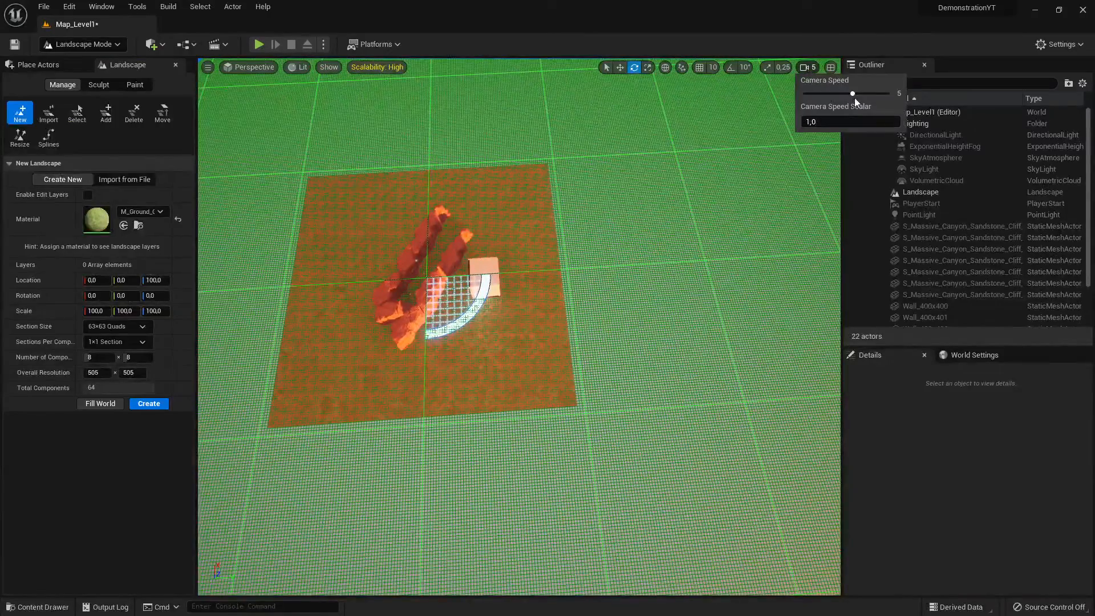
left_click_drag(853, 93, 887, 95)
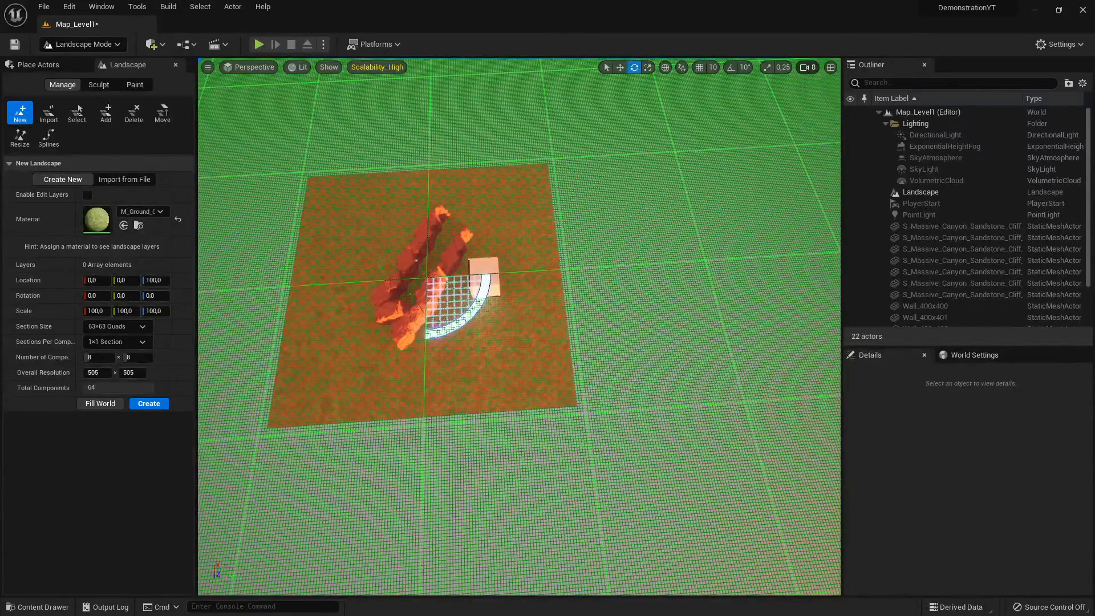
key("s")
mouse_move(570, 286)
right_mouse_down()
mouse_move(547, 285)
mouse_move(582, 291)
right_mouse_up()
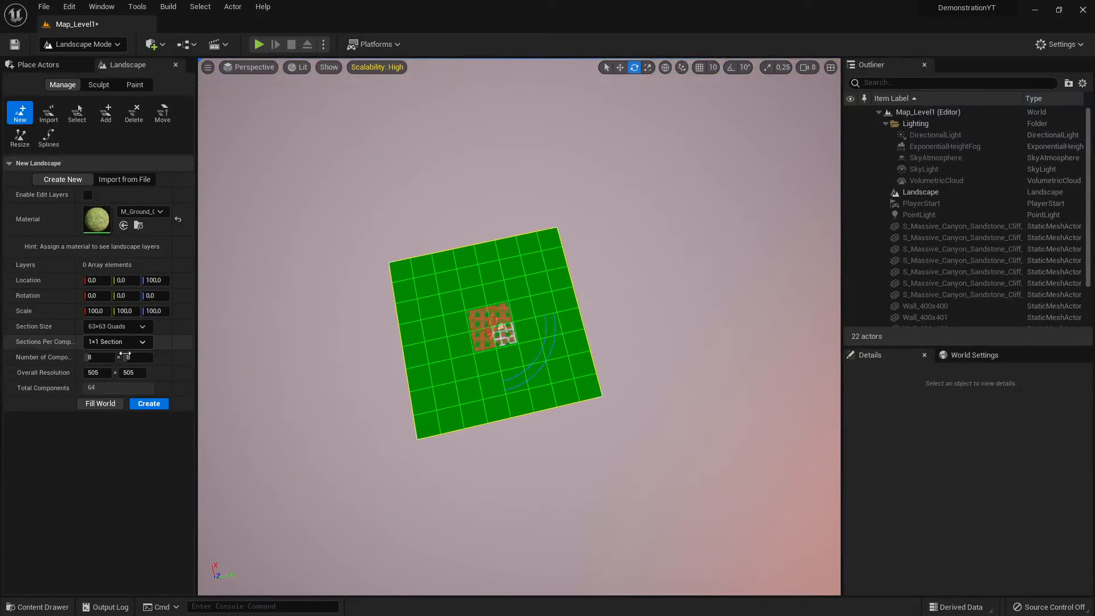
- Try section sizes of 127×127 and 255×255 quads for the new landscape, and return to Select Mode without creating it
left_click(117, 329)
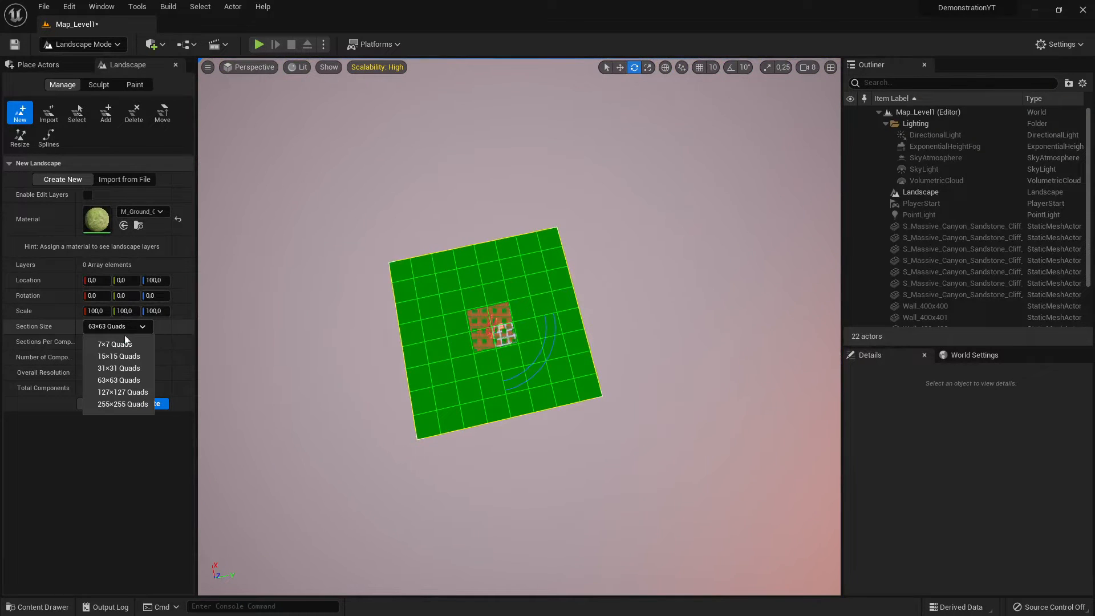
left_click(140, 393)
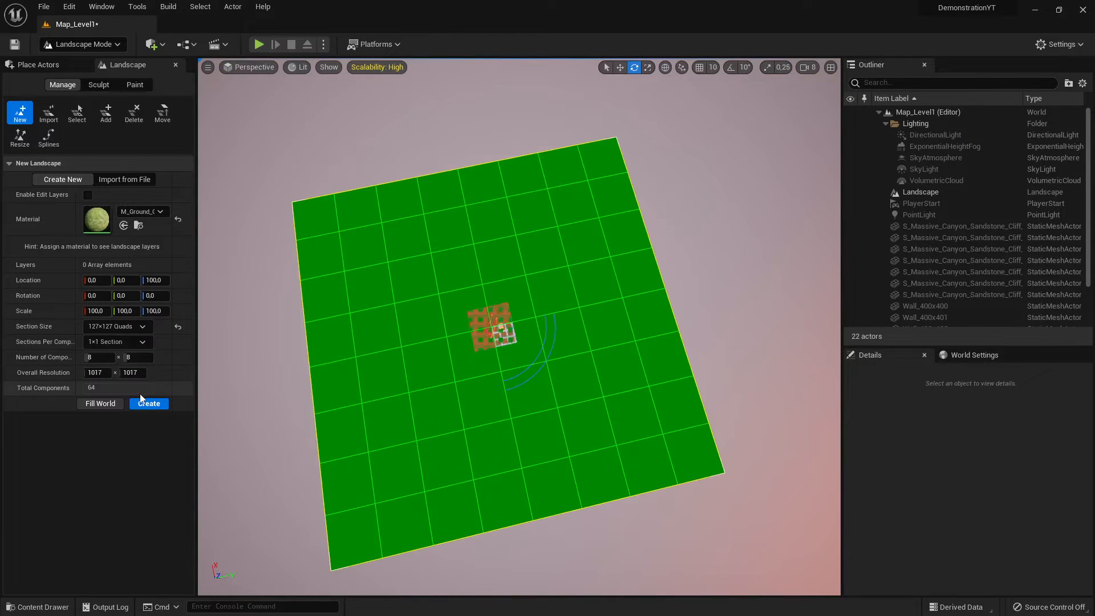
left_click(128, 330)
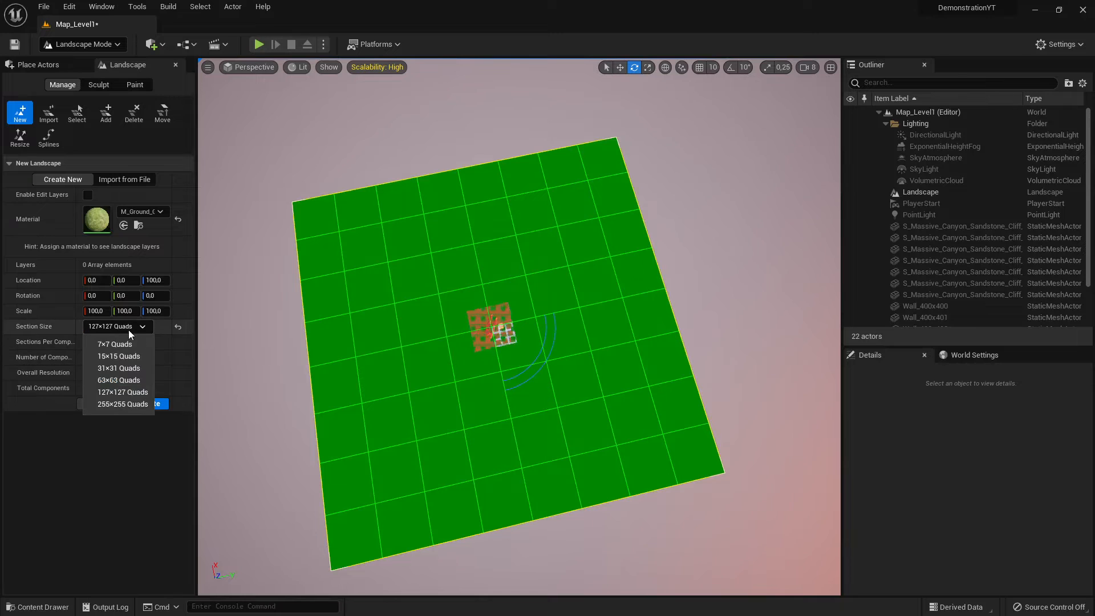
left_click(117, 405)
scroll(516, 353, "down", 8)
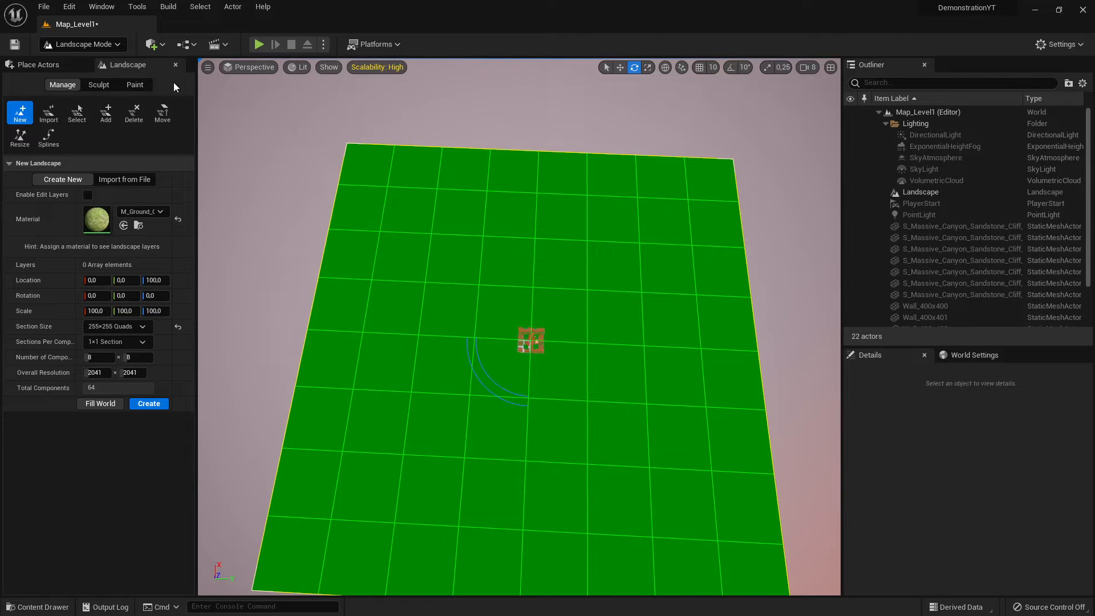
left_click(84, 45)
left_click(104, 62)
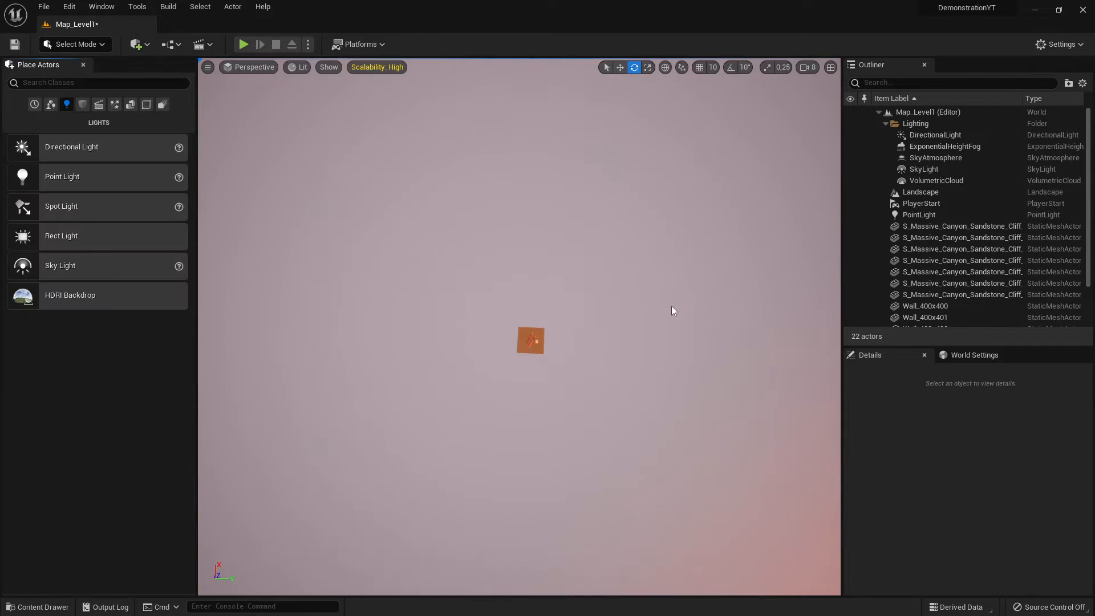
- Bring the view back to the house and cliffs and lower the camera speed to 4
right_click_drag(672, 306, 650, 222)
key("w")
mouse_move(734, 127)
right_mouse_down()
mouse_move(747, 206)
mouse_move(734, 128)
right_mouse_up()
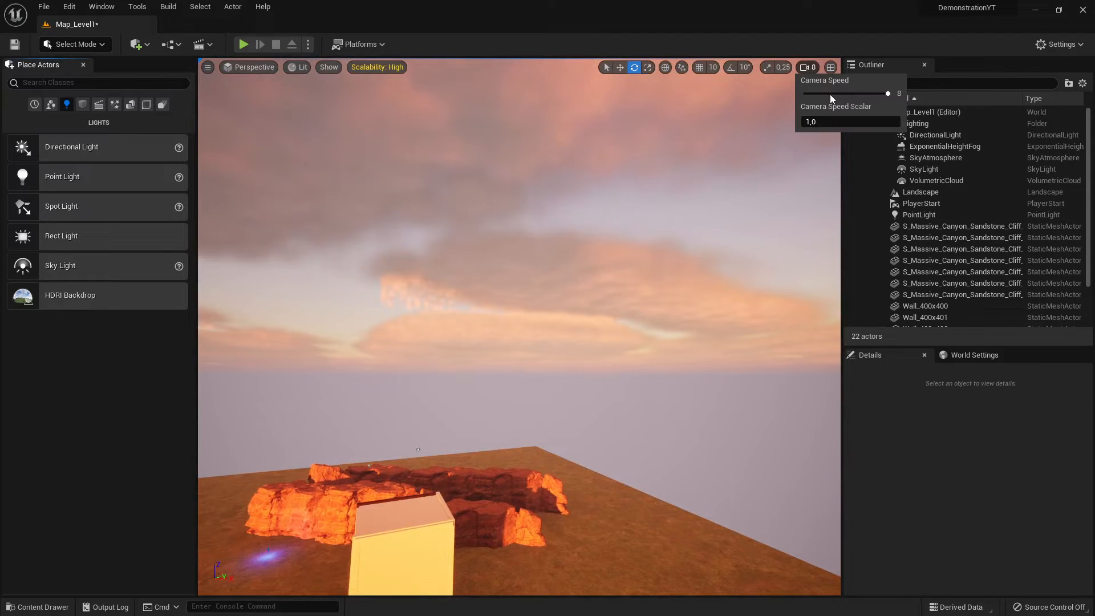
left_click(830, 95)
mouse_move(675, 292)
right_mouse_down()
mouse_move(656, 308)
mouse_move(674, 292)
right_mouse_up()
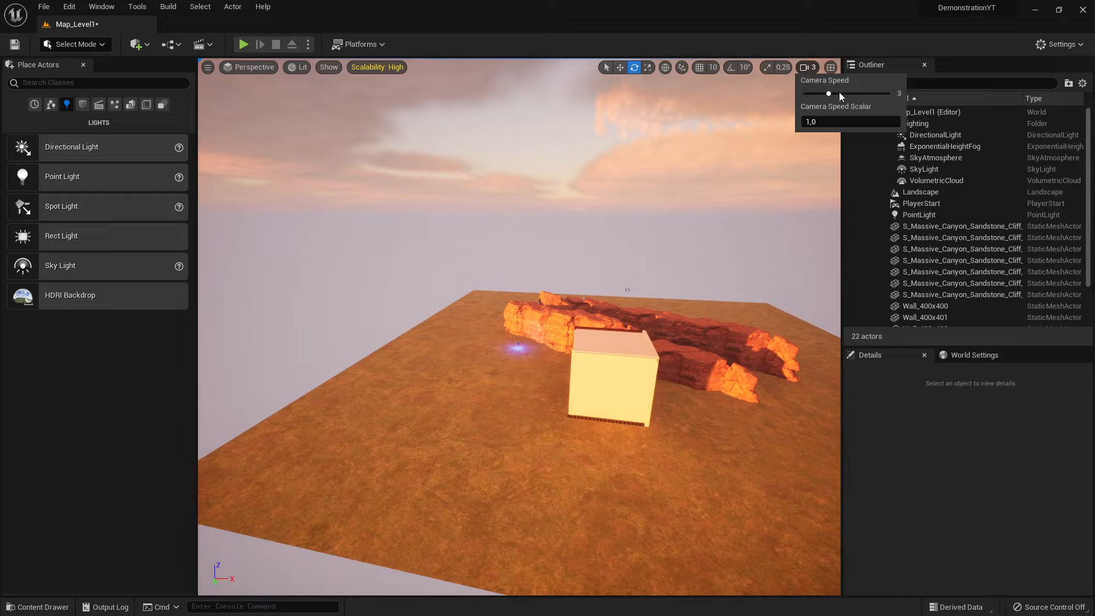
left_click(841, 93)
- Examine the sunset lighting on the house's window side, its outer walls and the surrounding cliffs
right_click_drag(649, 157, 704, 151)
key("w")
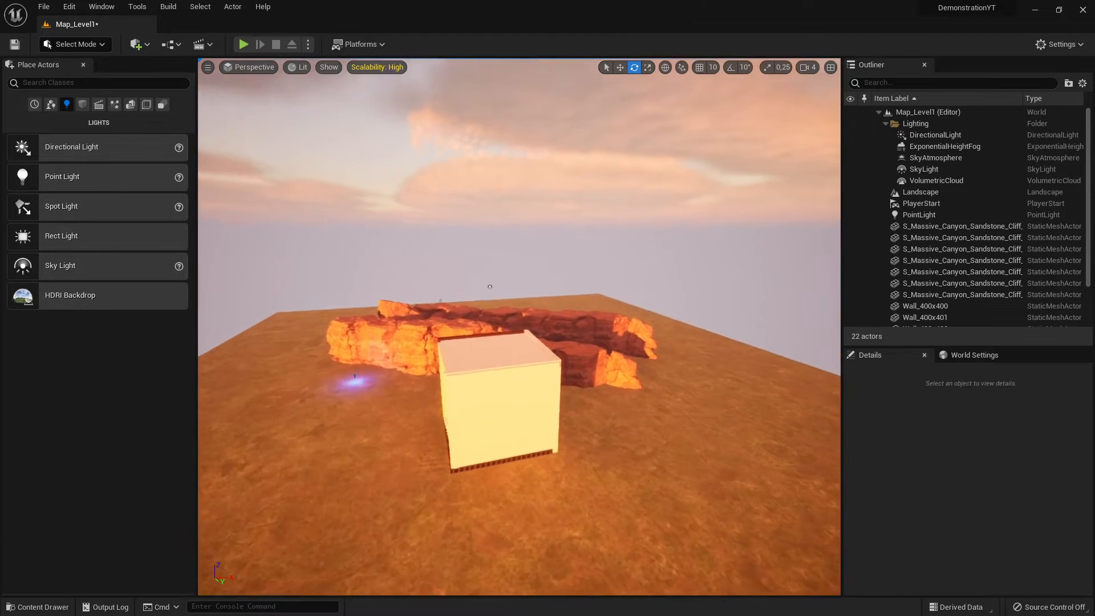
key("a")
mouse_move(650, 313)
right_mouse_down()
mouse_move(741, 325)
mouse_move(650, 313)
right_mouse_up()
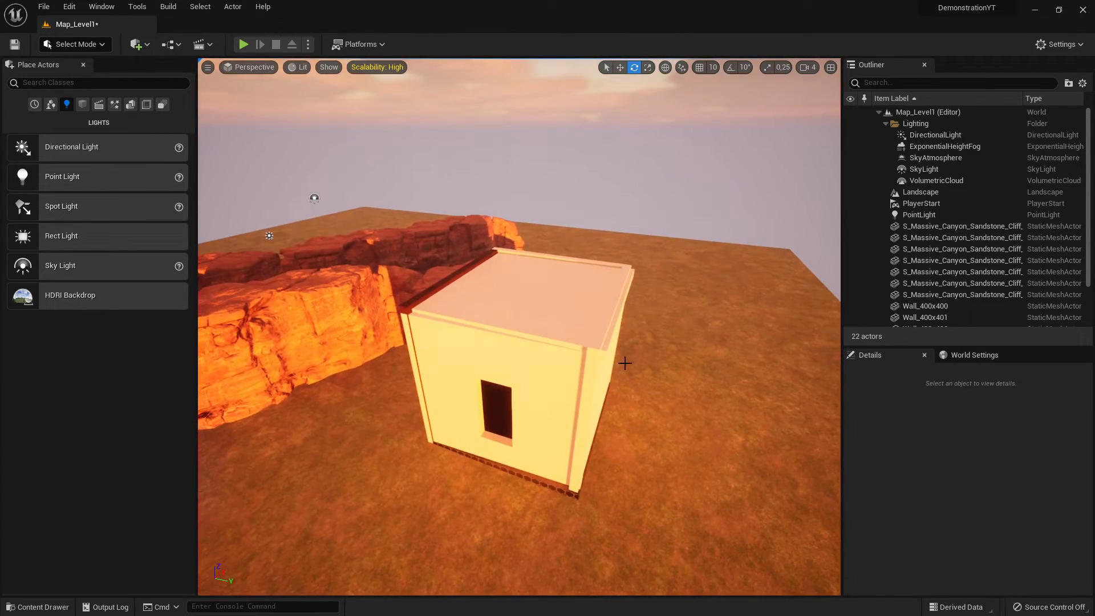
key("d")
right_click_drag(561, 431, 485, 440)
key("w")
key("a")
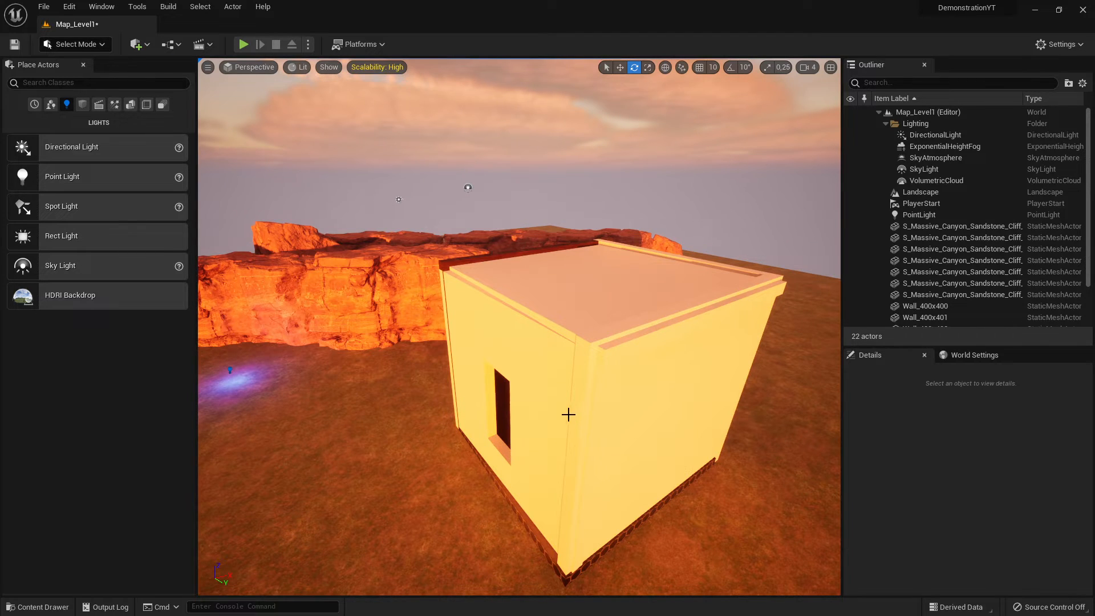
right_click_drag(568, 415, 650, 358)
key("w")
key("w")
key("w")
key("s")
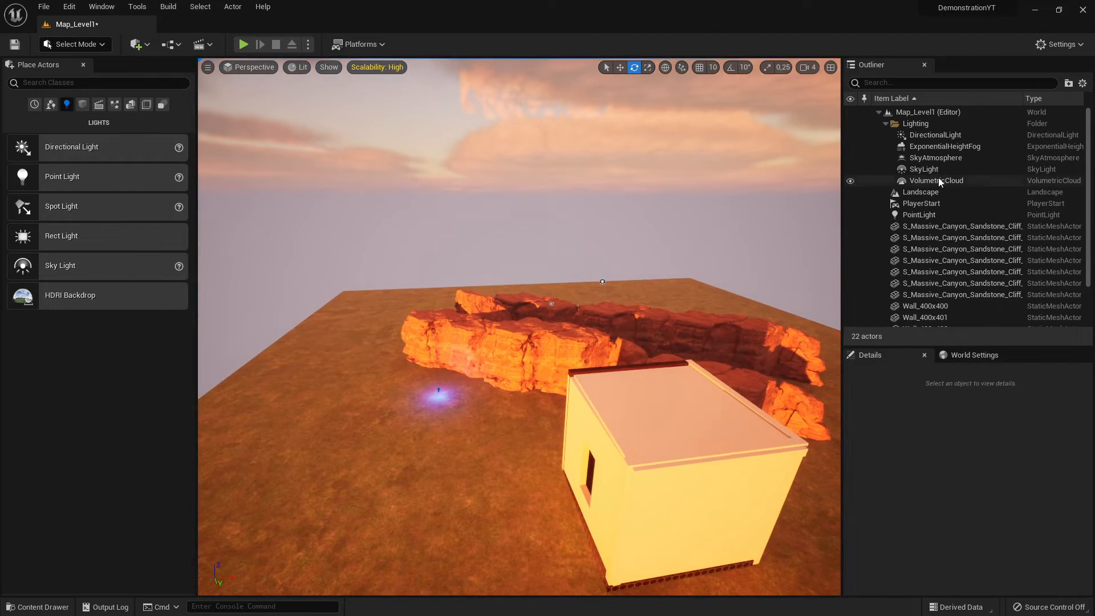
- Select the DirectionalLight and examine the dark interior of the house around its window
left_click(940, 138)
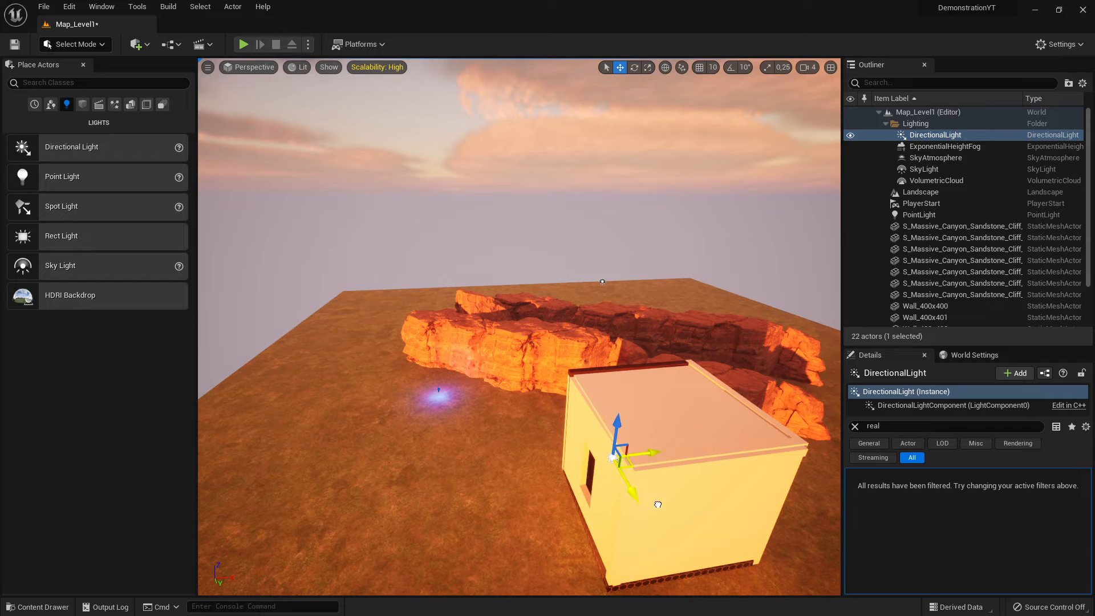
right_click_drag(658, 508, 658, 590)
key("w")
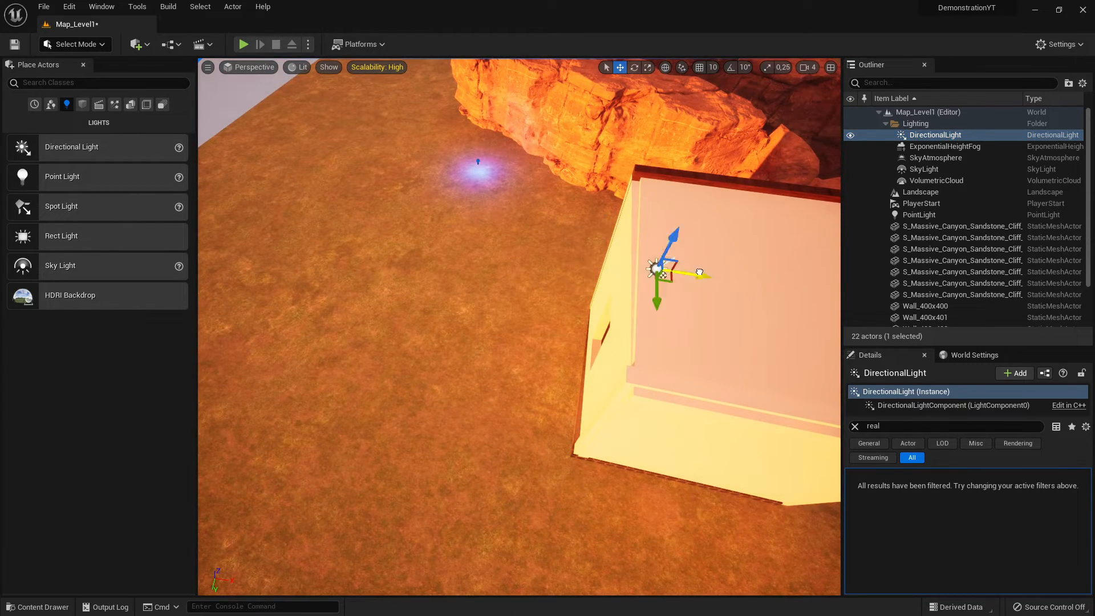
key("w")
right_click_drag(716, 369, 607, 403)
key("w")
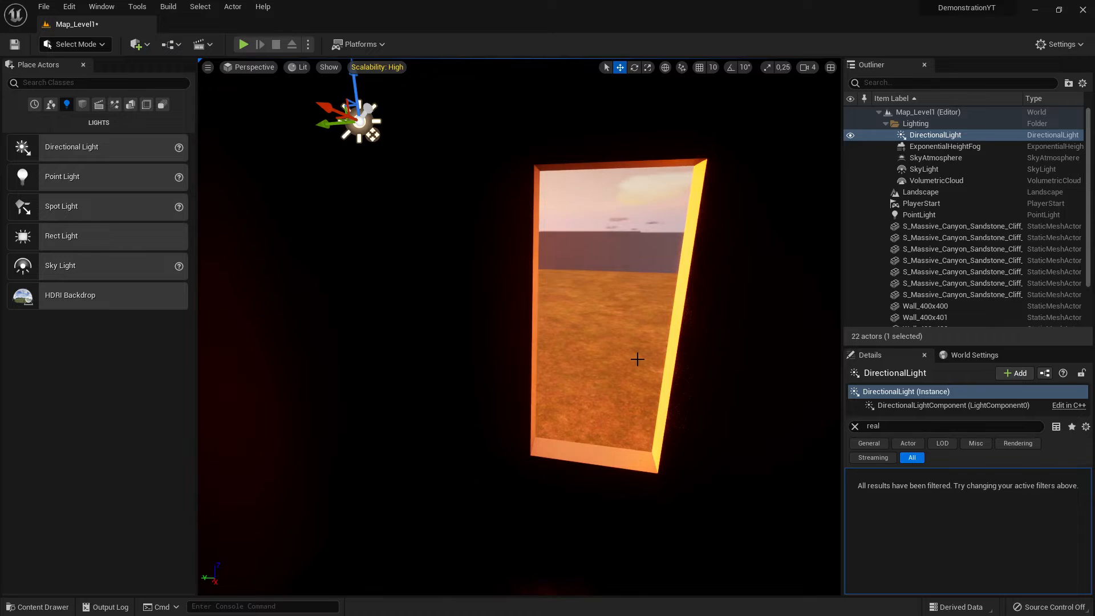
right_click_drag(637, 359, 576, 351)
- Rotate the DirectionalLight from inside the house to replace the orange sunset with daylight
key("e")
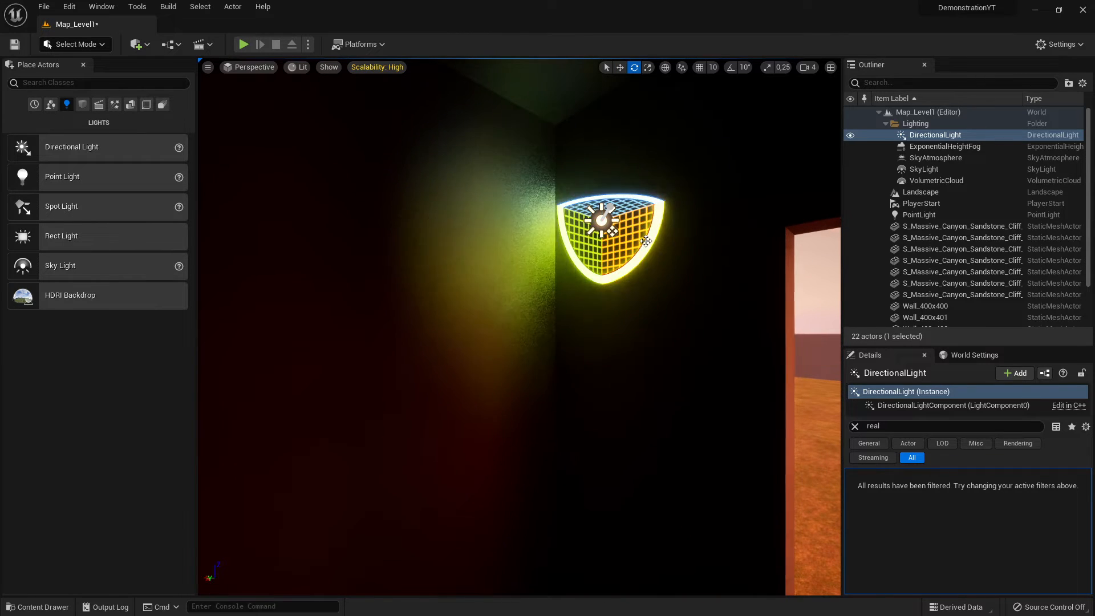
left_click_drag(643, 255, 624, 272)
right_click_drag(624, 272, 747, 279)
- Select Wall_400x405 inside the house and move it aside
left_click(624, 272)
right_click_drag(624, 272, 653, 288)
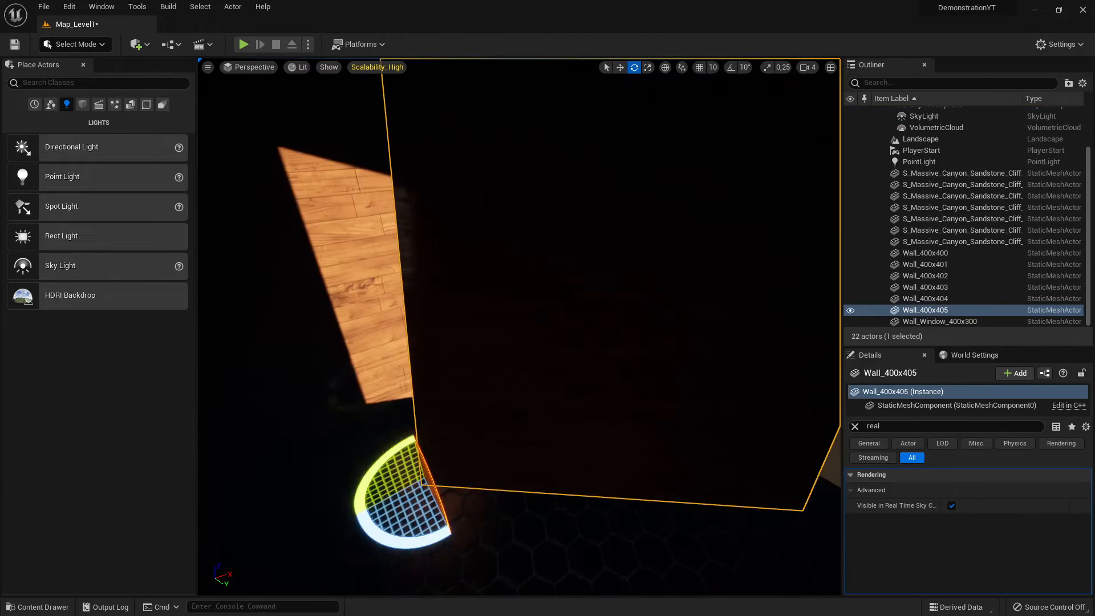
key("w")
left_click_drag(460, 462, 314, 344)
right_click_drag(314, 344, 394, 348)
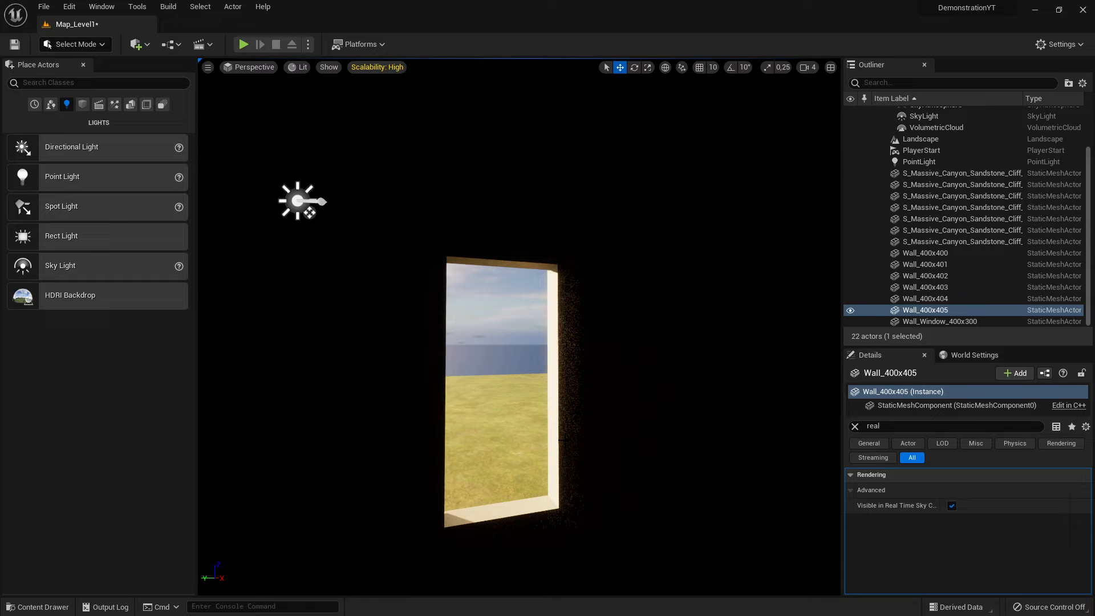
right_click_drag(493, 366, 430, 274)
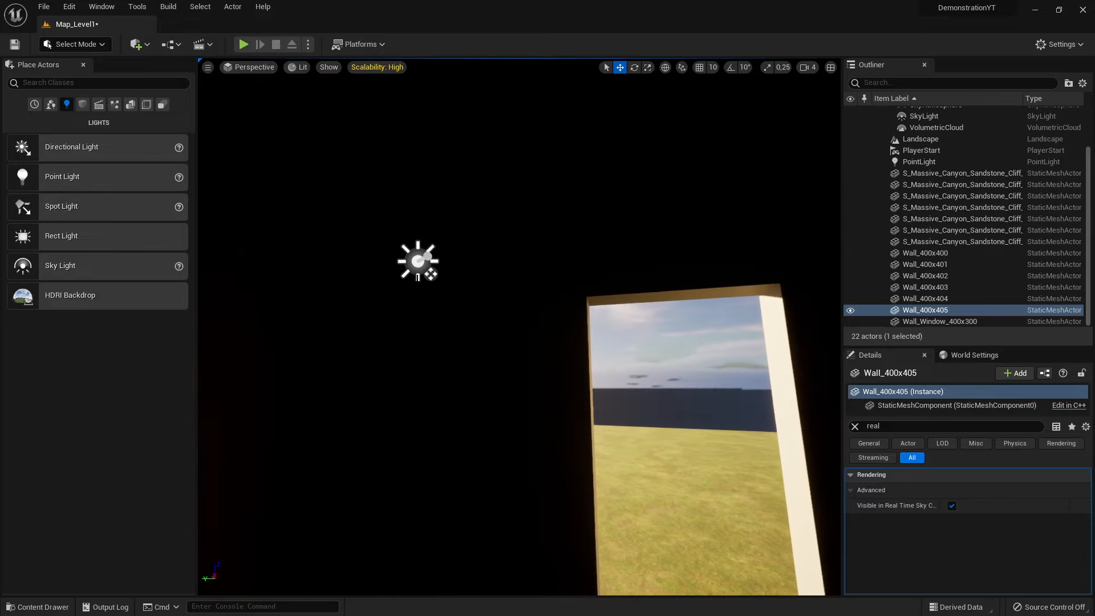
- Reselect the DirectionalLight and rotate it until bright sunlight enters through the window and reaches the tiled floor
left_click(430, 274)
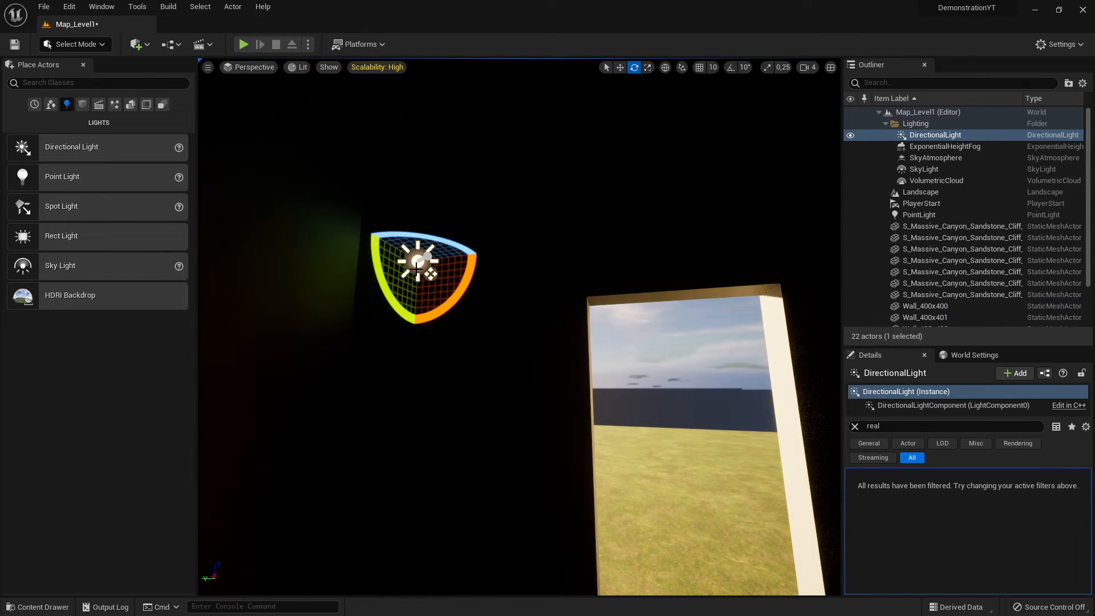
left_click_drag(469, 287, 450, 342)
right_click_drag(450, 342, 559, 336)
right_click_drag(411, 319, 536, 370)
mouse_move(365, 138)
right_mouse_down()
mouse_move(405, 137)
mouse_move(450, 106)
mouse_move(365, 138)
right_mouse_up()
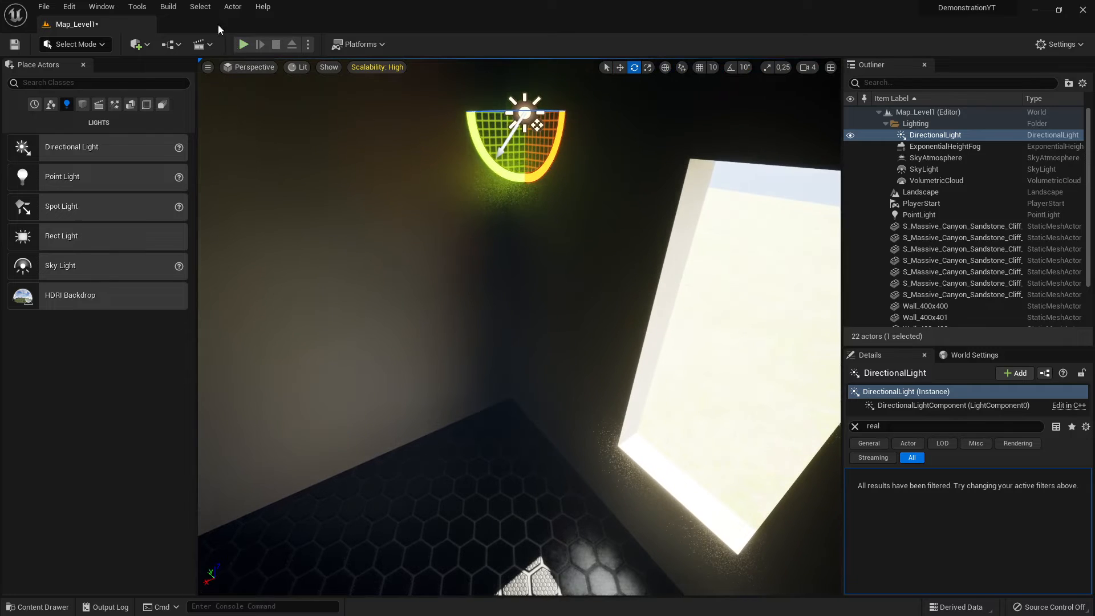
- Review the available lighting build commands without running any of them
left_click(168, 7)
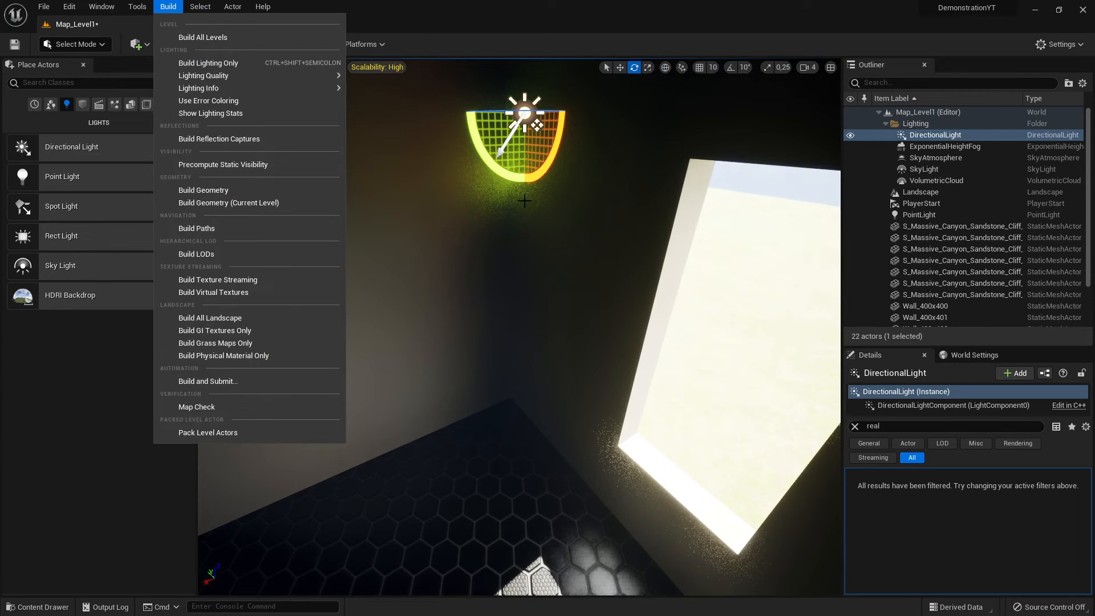
right_click_drag(490, 162, 399, 102)
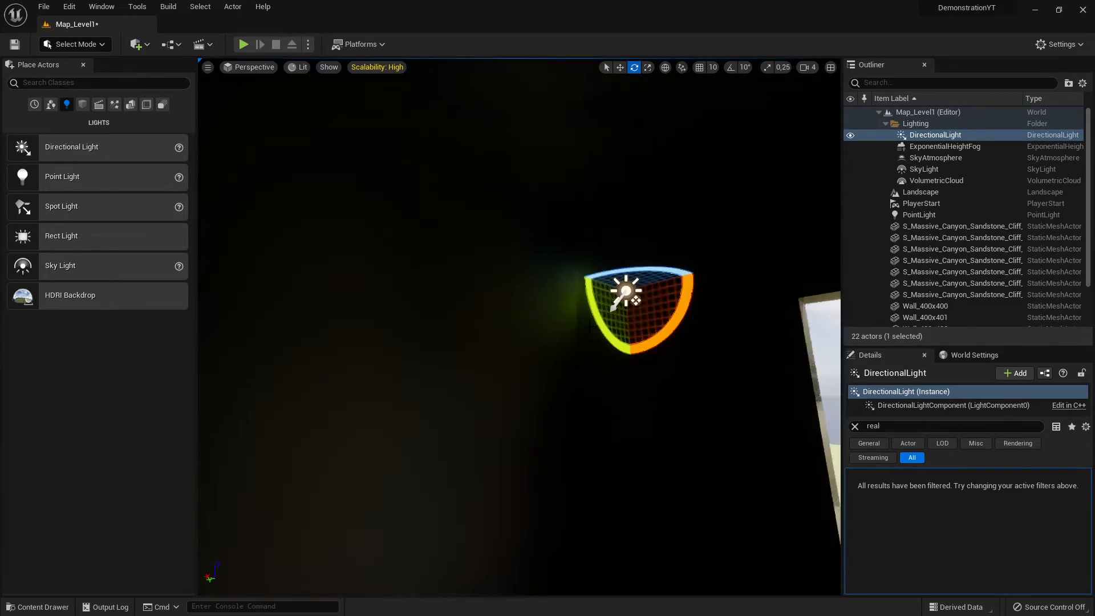
right_click(596, 328)
- Rotate the DirectionalLight further until bounced light brightens the room's walls and corner
left_click(588, 313)
left_click(633, 293)
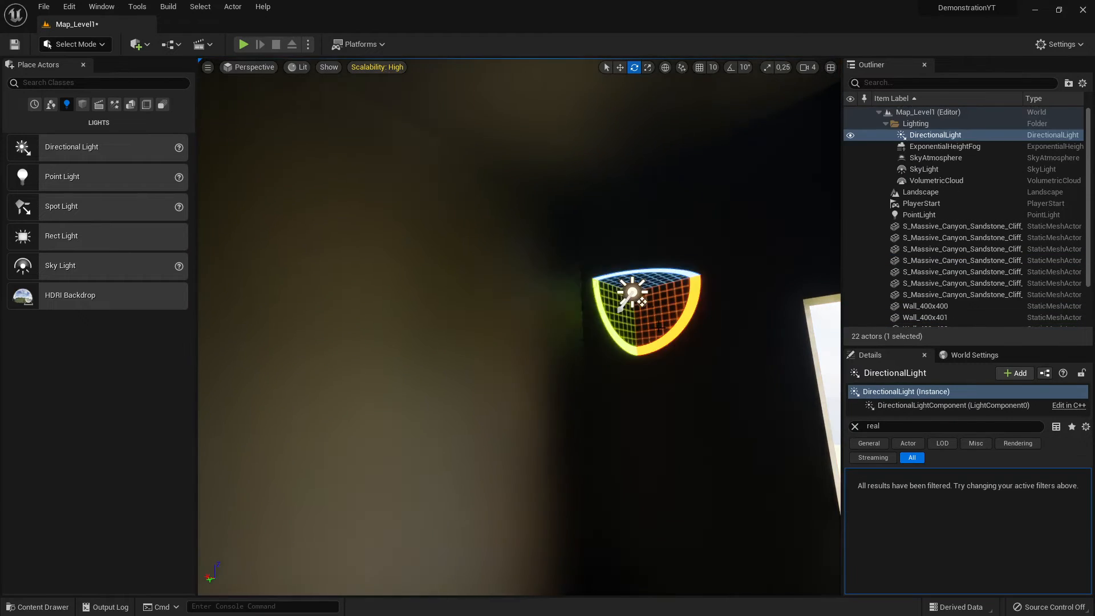
right_click_drag(633, 293, 609, 286)
left_click_drag(658, 350, 674, 384)
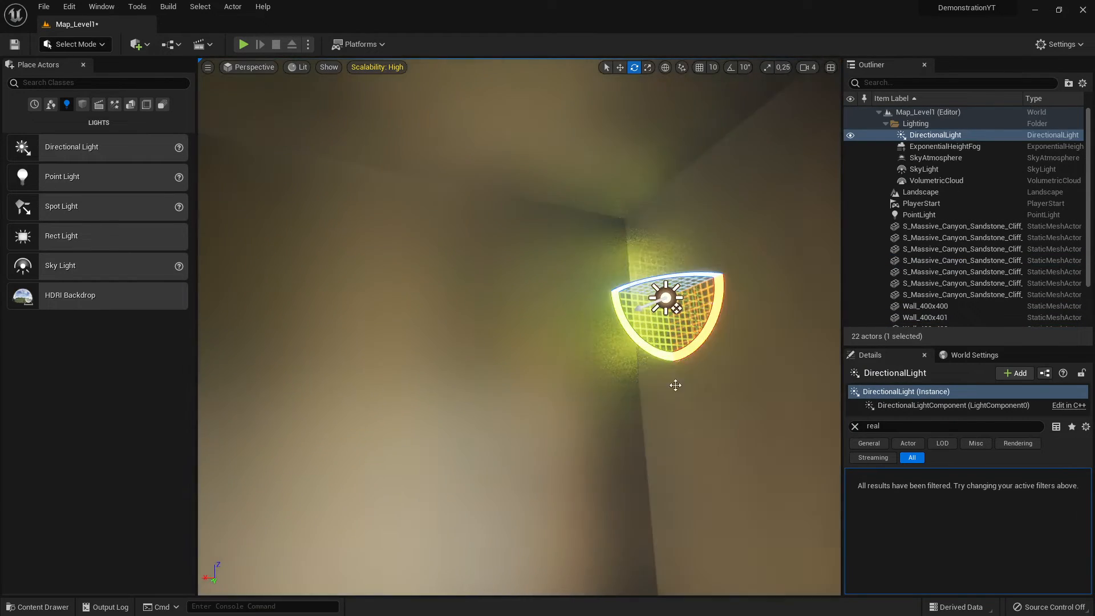
- Select Wall_400x405 inside the house and move it toward the window opening
right_click_drag(675, 384, 781, 385)
mouse_move(568, 362)
right_mouse_down()
mouse_move(770, 368)
mouse_move(568, 362)
right_mouse_up()
left_click(568, 362)
key("w")
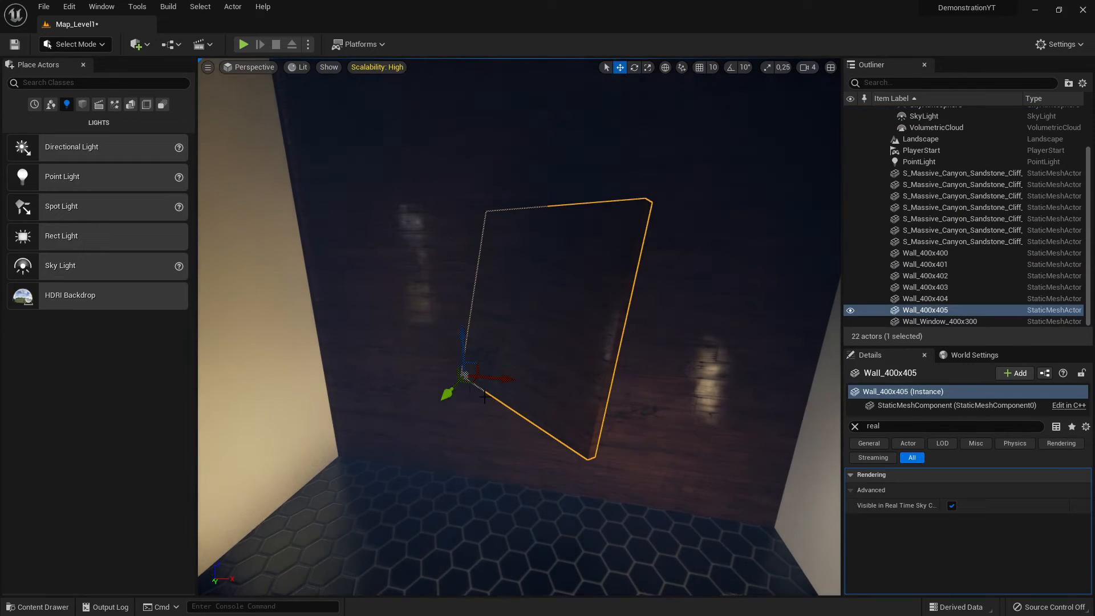
right_click_drag(445, 394, 319, 394)
left_click_drag(653, 504, 581, 417)
key("w")
right_click_drag(582, 417, 391, 442)
right_click_drag(479, 493, 465, 473)
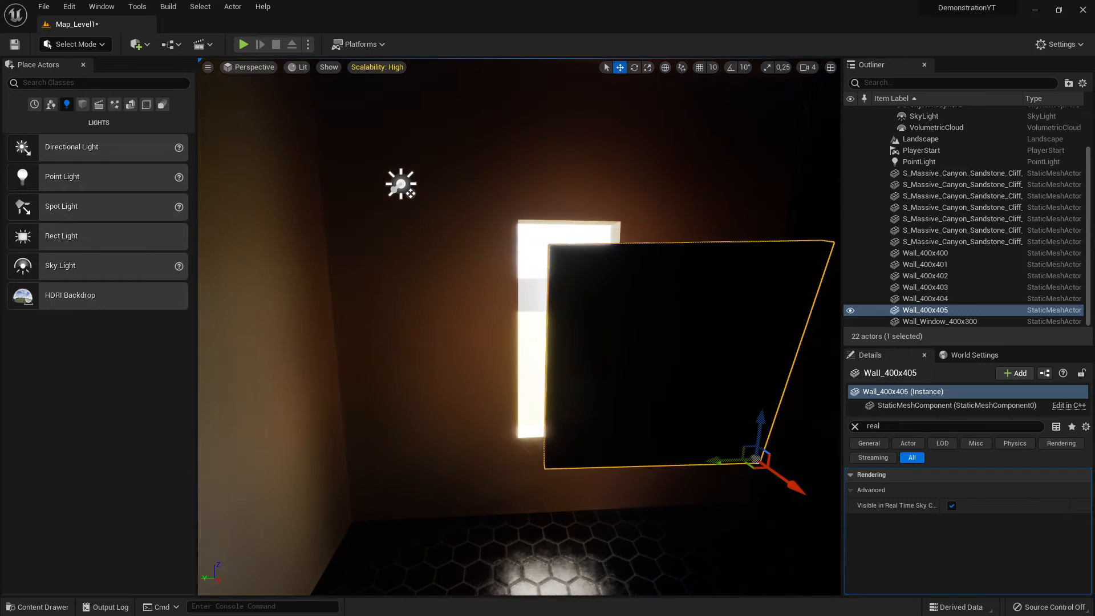
- Raise Wall_400x405 slightly and slide it sideways until it covers the window opening
left_click_drag(751, 421, 752, 411)
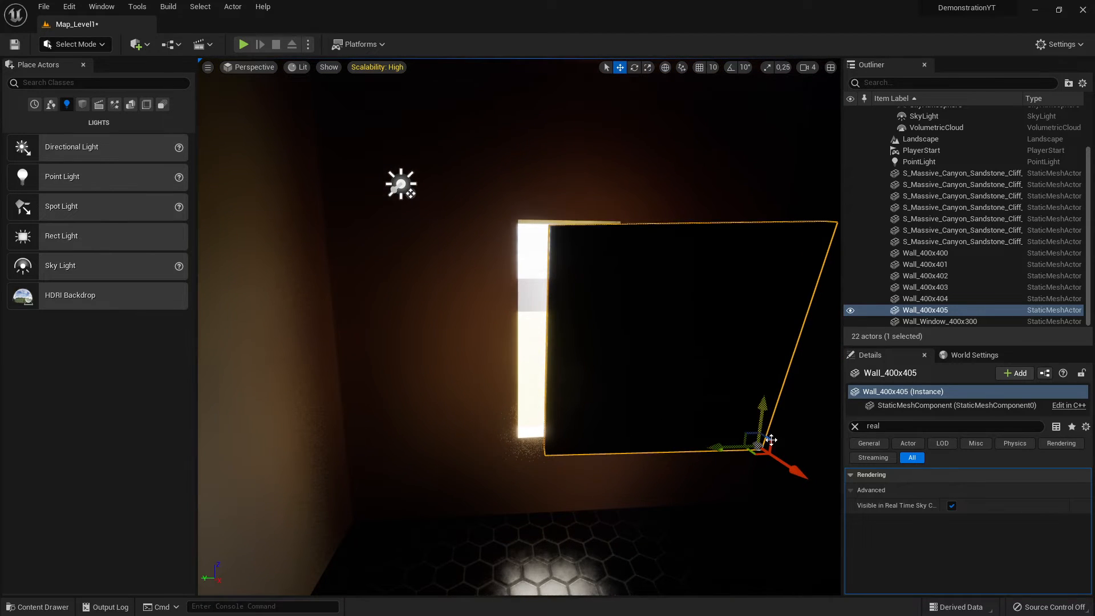
key("e")
left_click_drag(798, 456, 678, 435)
key("w")
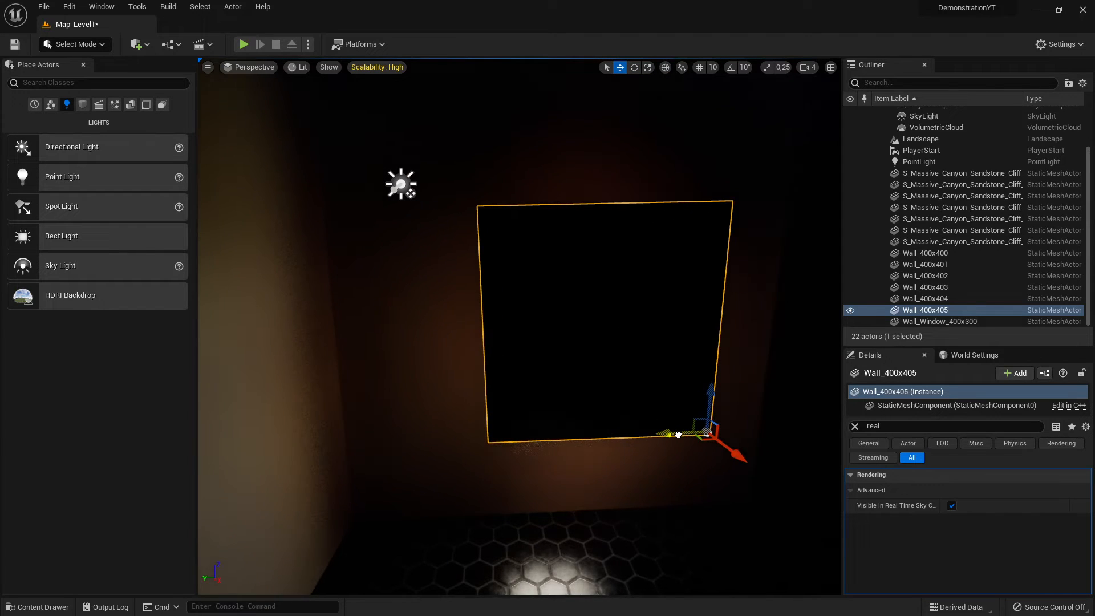
- Stretch Wall_400x405 vertically and lower it until it blocks the remaining light below the window
right_click_drag(673, 450, 675, 499)
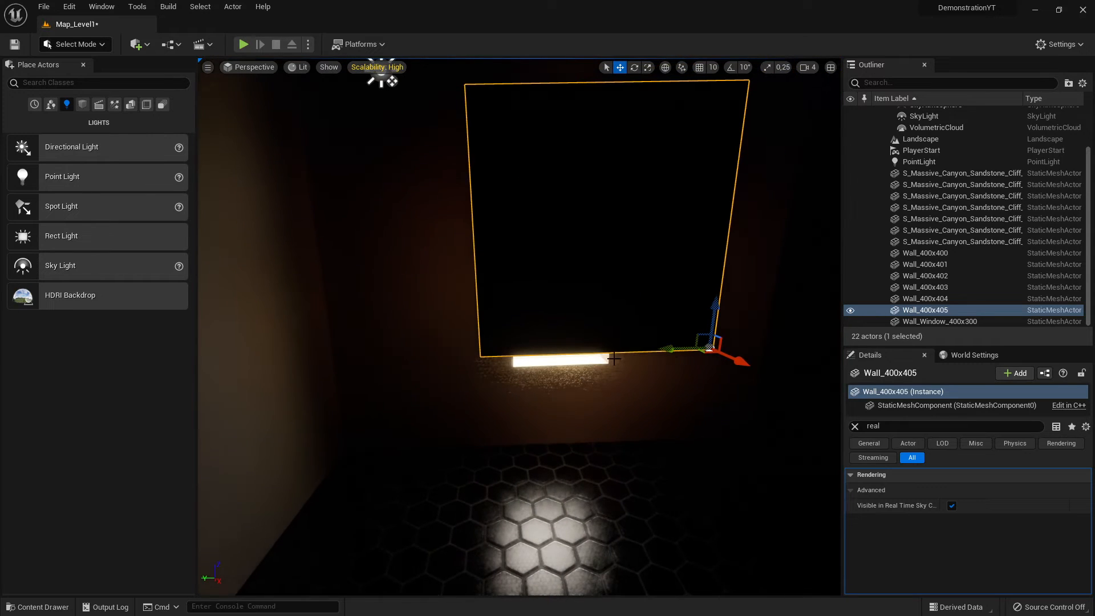
key("r")
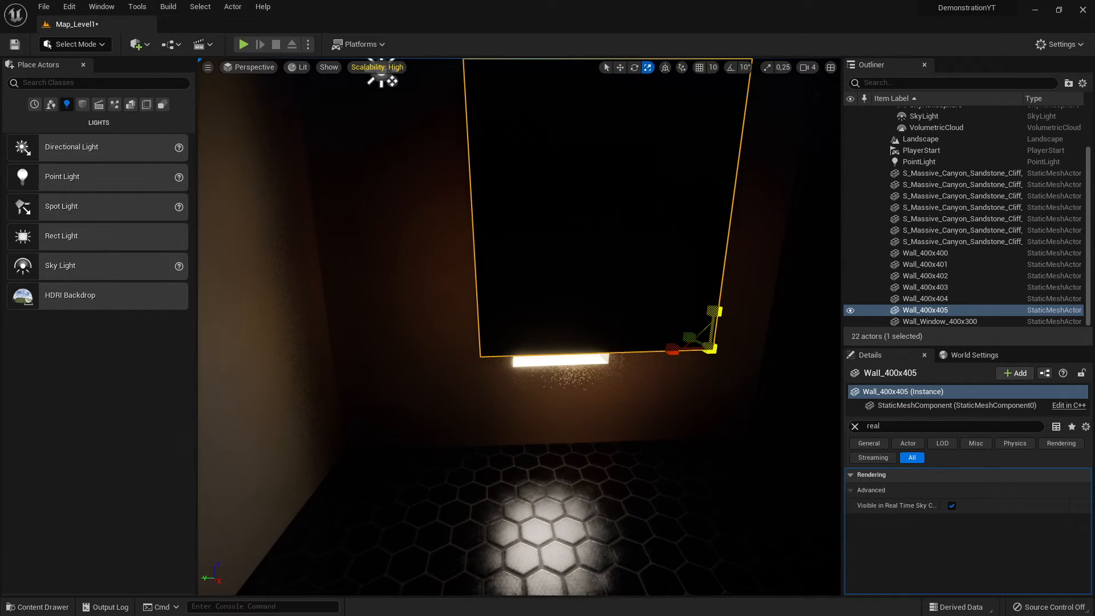
left_click_drag(712, 321, 720, 433)
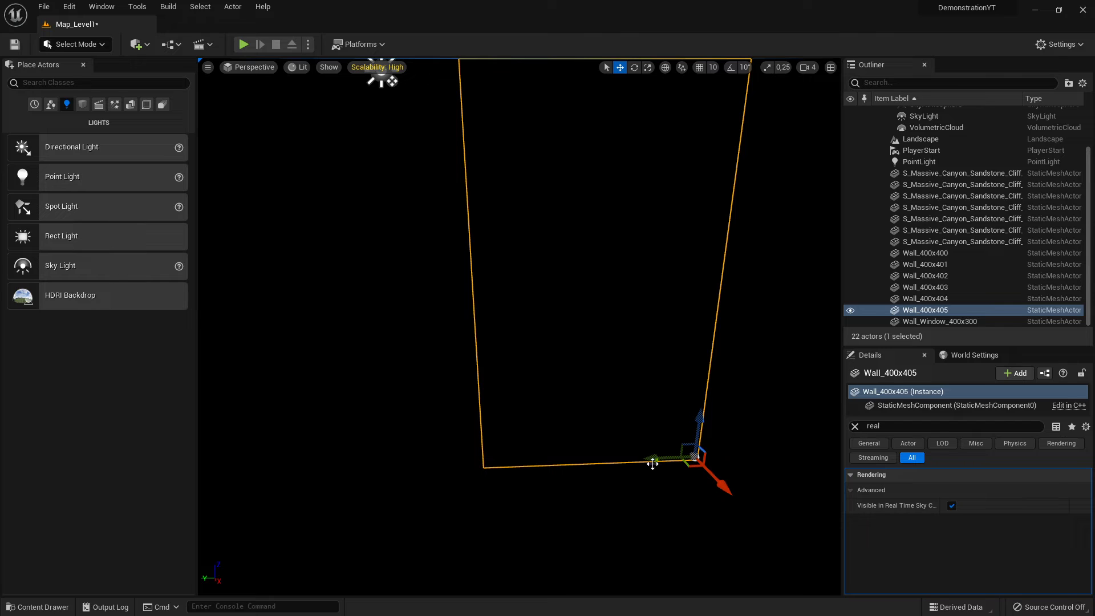
- Slide Wall_400x405 sideways away from the window and view the house and cliffs from outside
right_click_drag(519, 326, 534, 349)
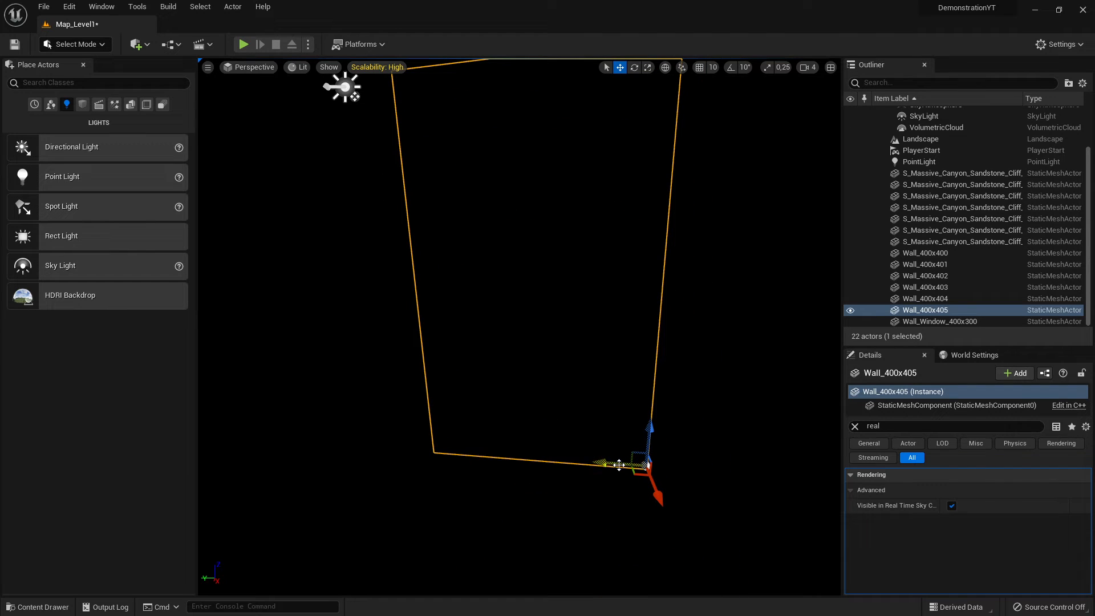
right_click_drag(534, 349, 638, 355)
left_click_drag(356, 449, 307, 474)
right_click_drag(650, 330, 821, 336)
right_click_drag(650, 330, 354, 314)
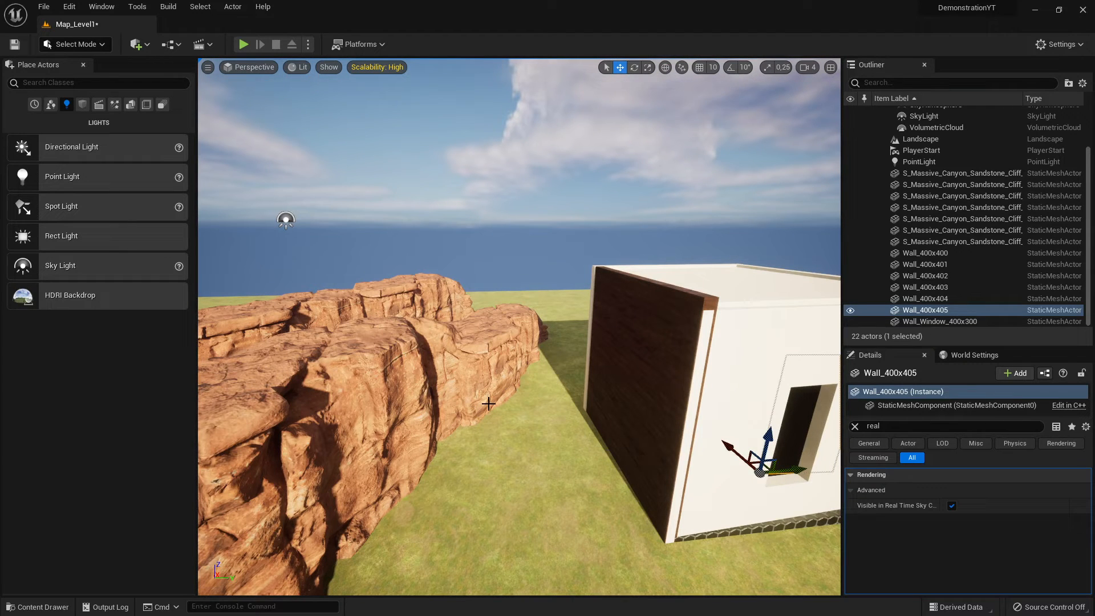
right_click_drag(490, 393, 476, 415)
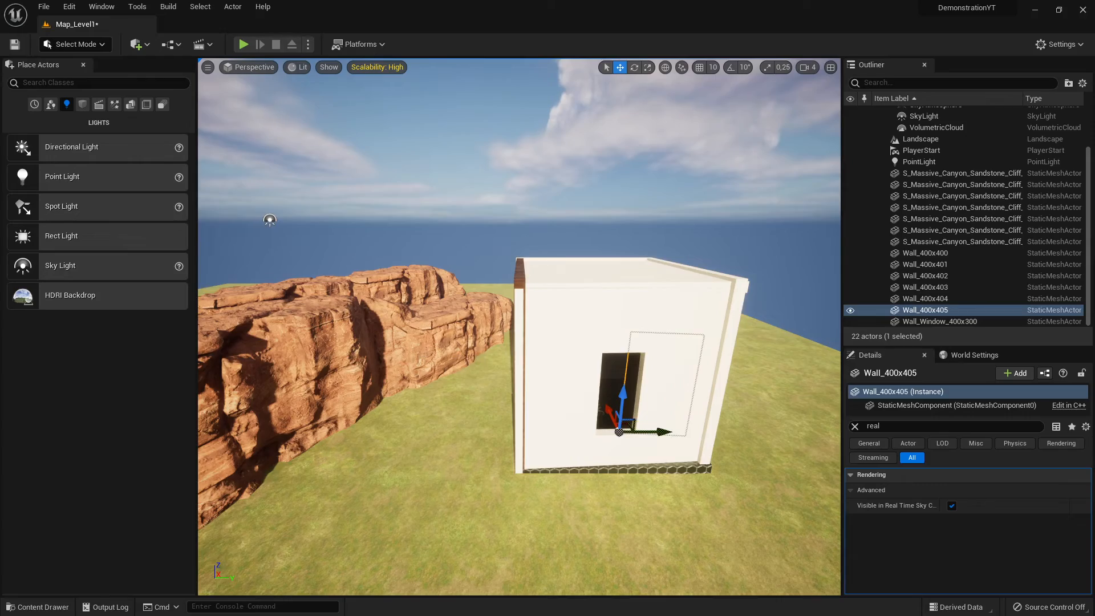
right_click_drag(476, 415, 451, 394)
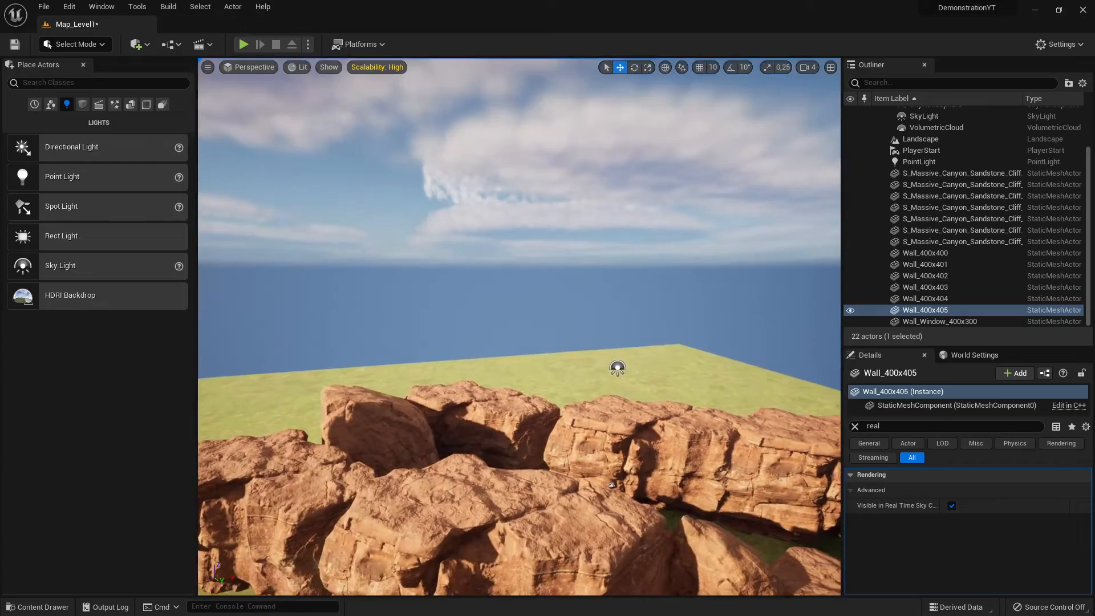
- Close the Place Actors panel and select the SkyLight above the cliffs
left_click(83, 66)
right_click_drag(245, 217, 370, 294)
left_click(326, 297)
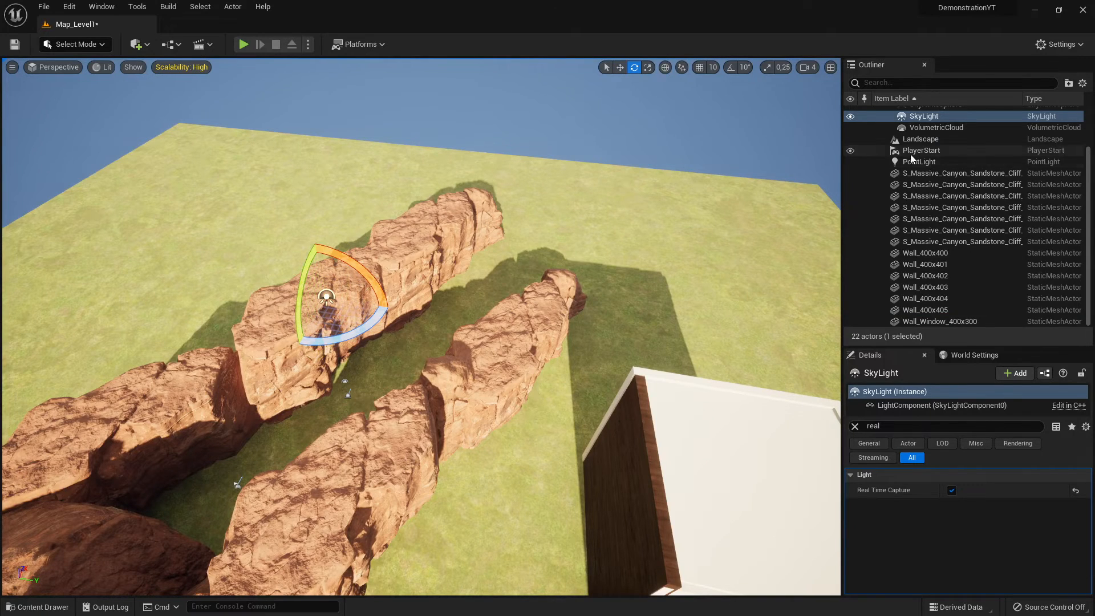
- Select the DirectionalLight, move it from the house to above the cliffs, and rotate it until the level turns sunset red
scroll(911, 158, "up", 3)
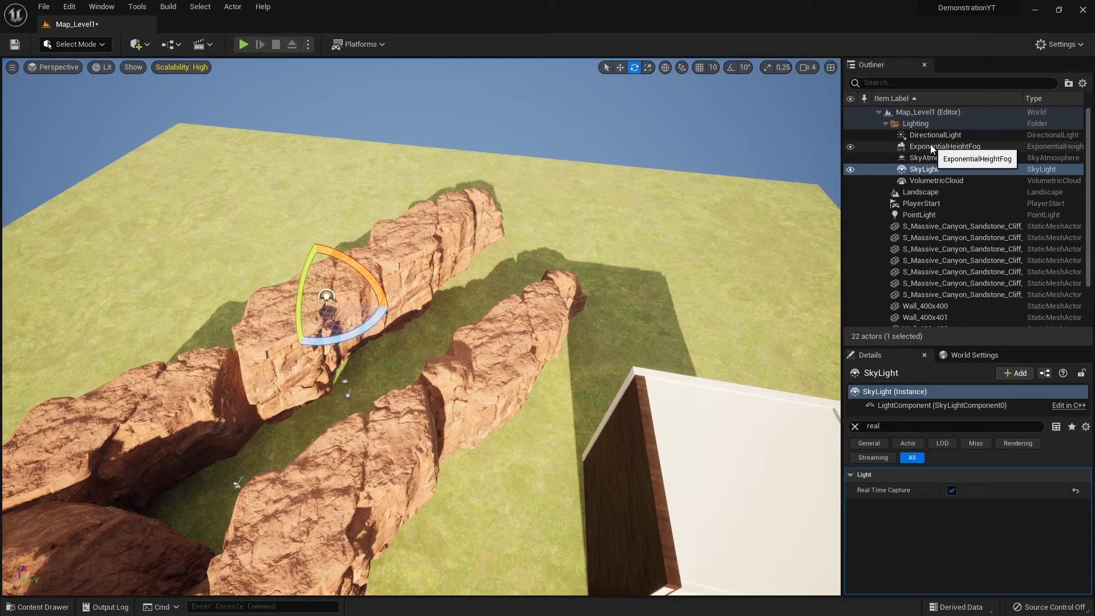
double_click(934, 135)
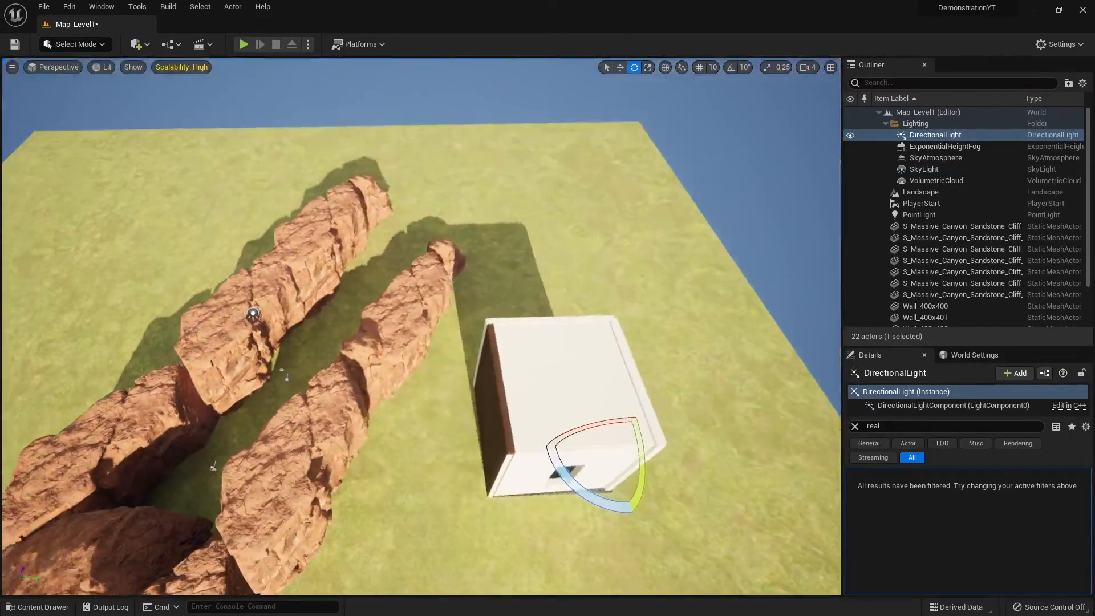
right_click_drag(451, 423, 416, 428)
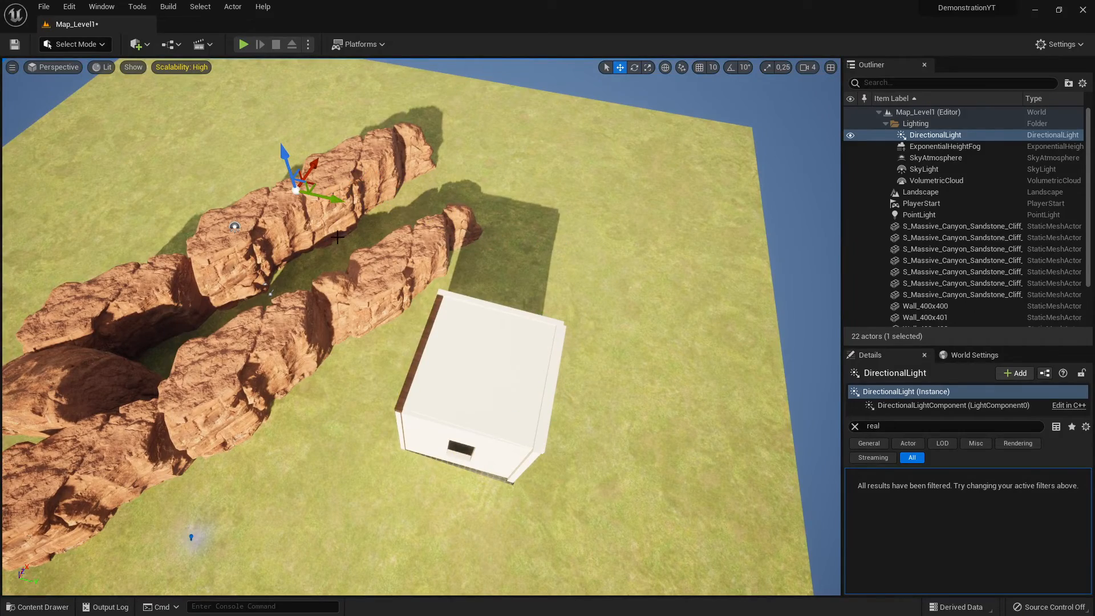
key("e")
left_click_drag(308, 154, 311, 247)
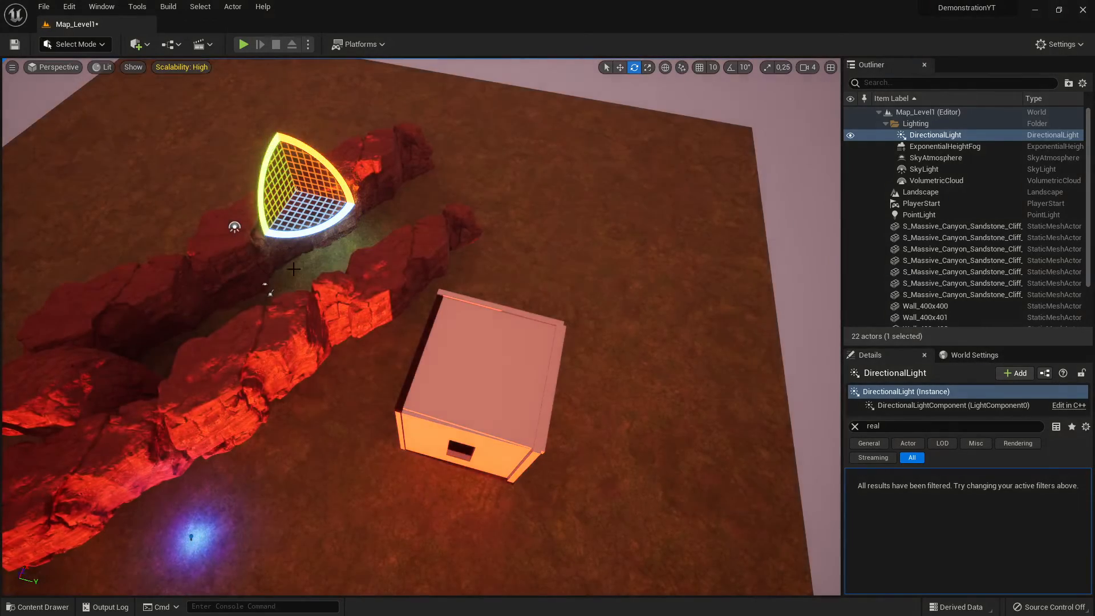
- Examine the red sunset lighting on the cliffs and clouds from inside and above the canyon
right_click_drag(278, 412, 276, 222)
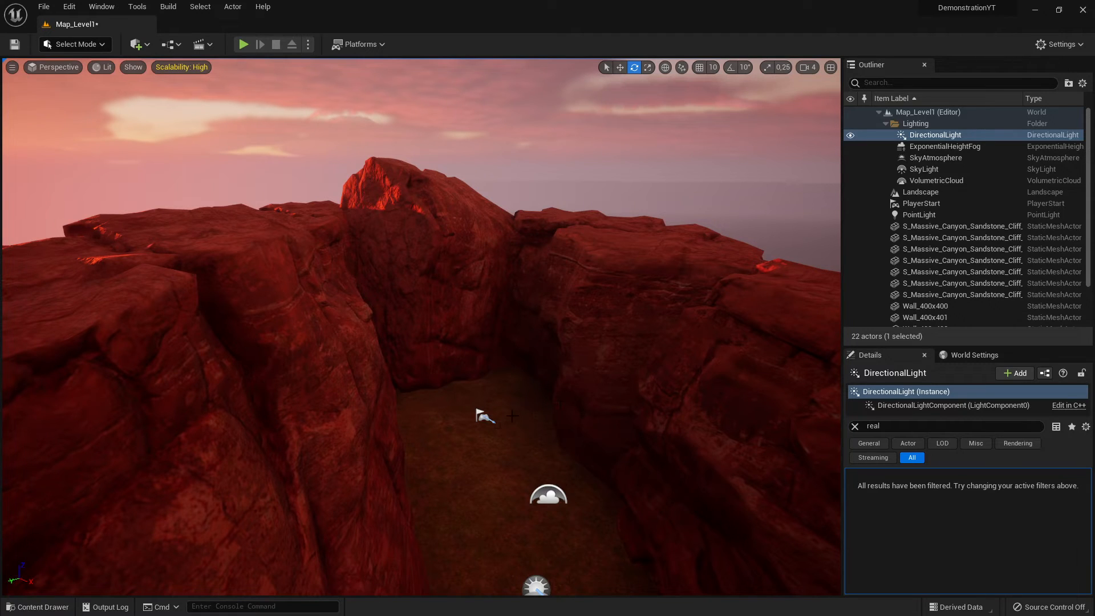
right_click_drag(537, 455, 389, 432)
key("s")
right_click_drag(511, 429, 595, 403)
key("d")
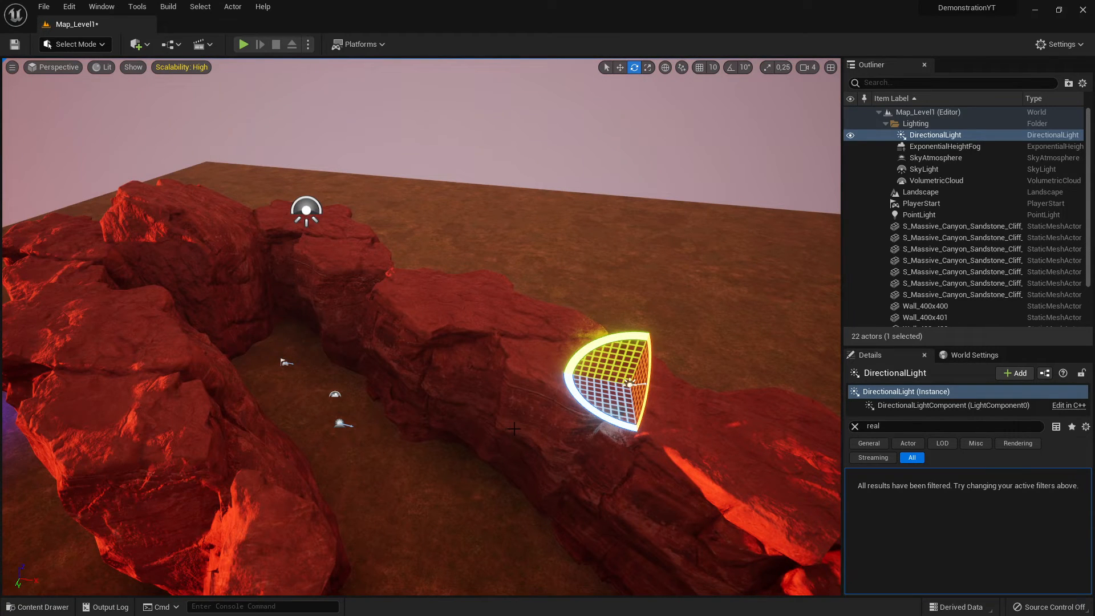
key("d")
right_click_drag(595, 403, 487, 368)
key("s")
right_click_drag(295, 518, 540, 198)
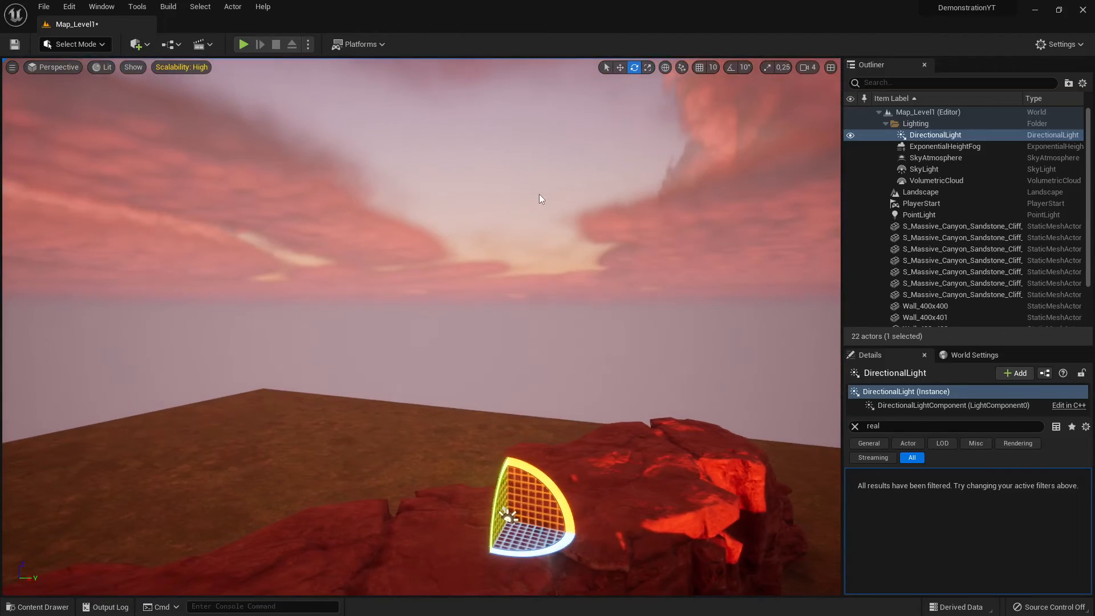
- Play the level, run the character through the canyon to check the sunset lighting, and stop the session
left_click(243, 44)
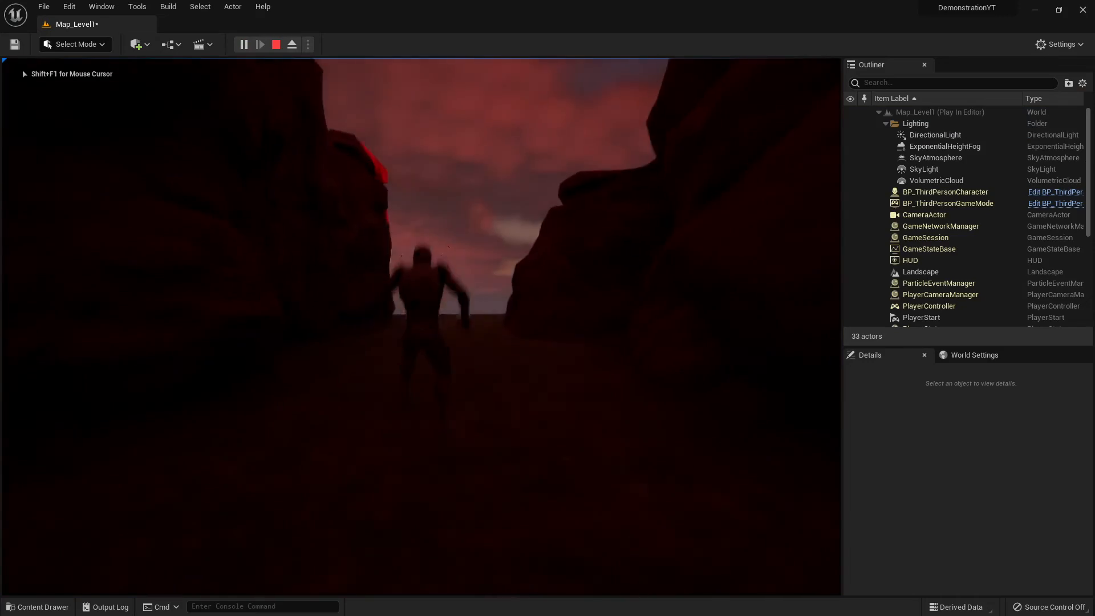
key("w")
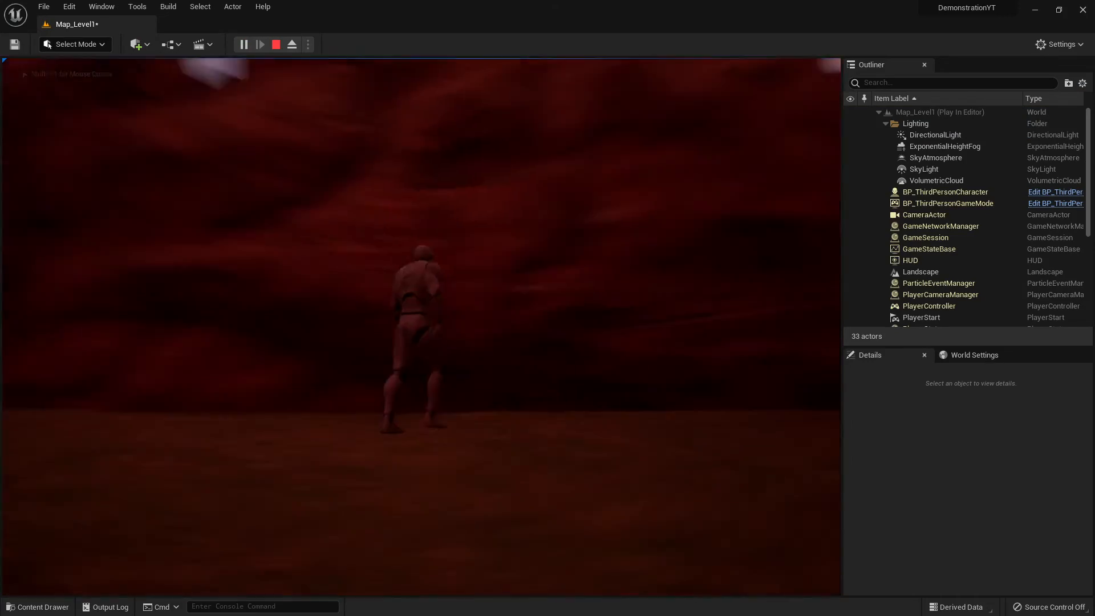
key("w")
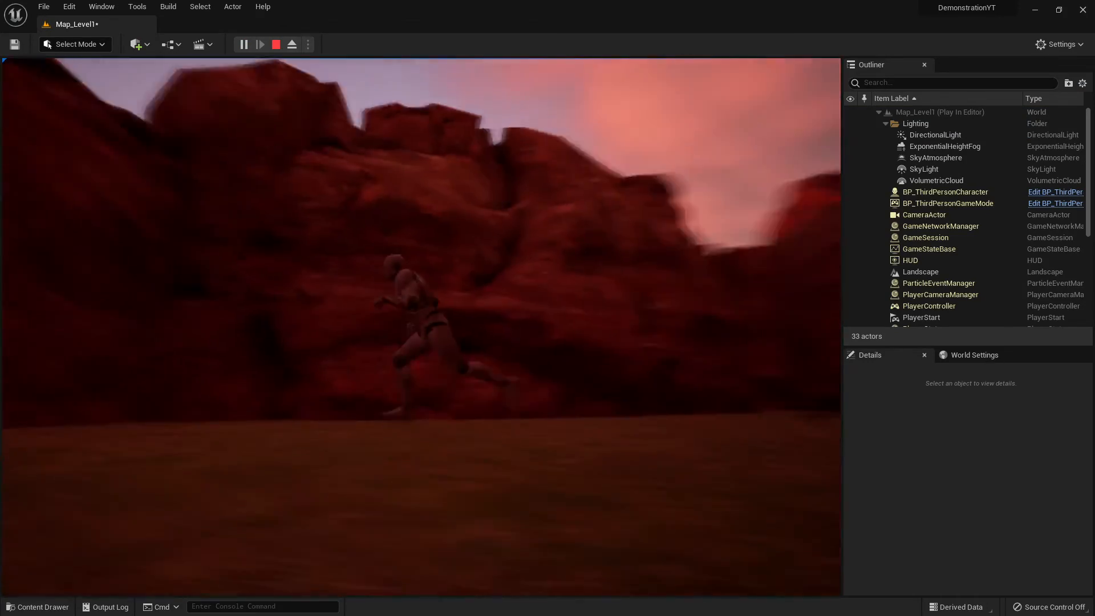
key("Escape")
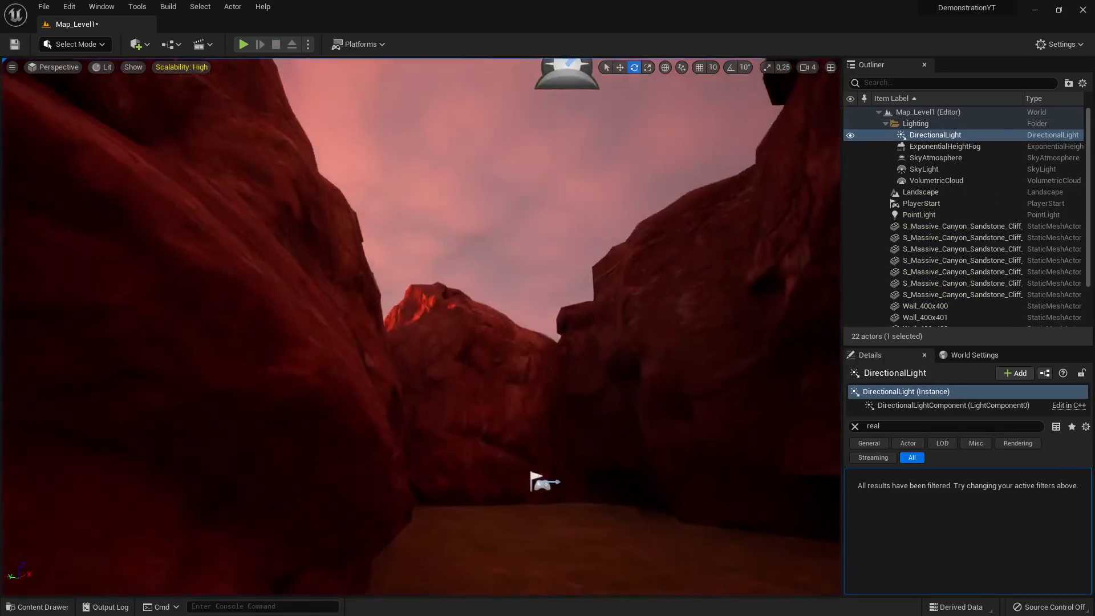
- Inspect how the low red sunlight falls on the canyon, the house and the point light from several elevated viewpoints
key("w")
mouse_move(422, 326)
right_mouse_down()
mouse_move(491, 296)
mouse_move(605, 365)
mouse_move(696, 382)
mouse_move(701, 320)
mouse_move(424, 331)
mouse_move(411, 434)
mouse_move(627, 468)
mouse_move(655, 434)
mouse_move(547, 149)
mouse_move(485, 320)
mouse_move(479, 302)
mouse_move(531, 313)
mouse_move(425, 365)
mouse_move(428, 374)
mouse_move(420, 328)
right_mouse_up()
key("w")
key("w")
key("s")
key("w")
key("d")
key("a")
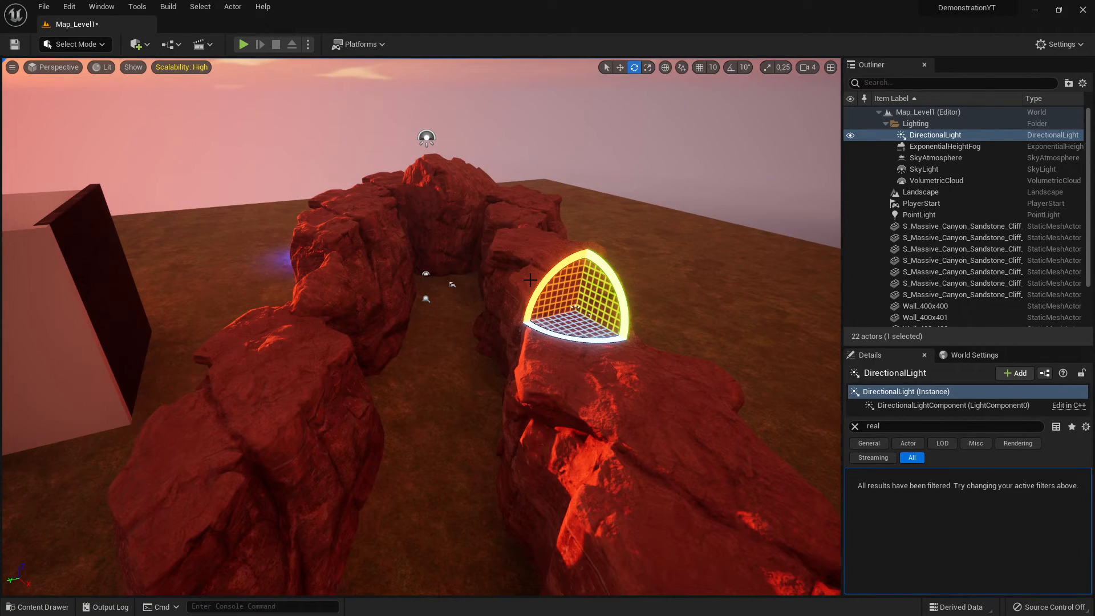
key("w")
right_click_drag(422, 326, 374, 419)
key("a")
key("s")
key("w")
key("w")
key("s")
key("d")
key("w")
key("a")
key("s")
key("d")
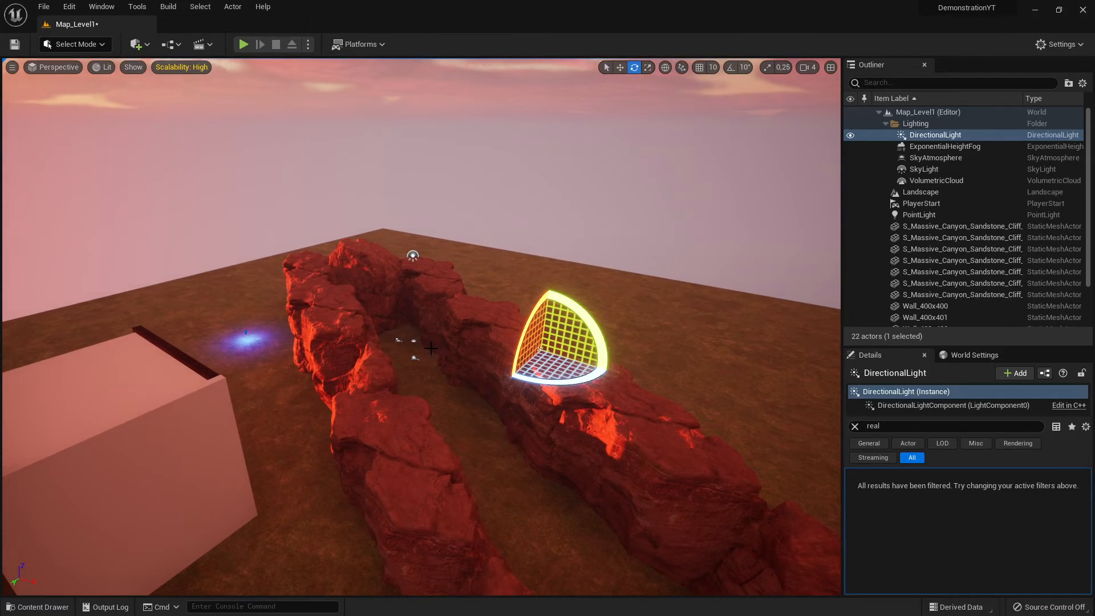
right_click_drag(431, 348, 395, 371)
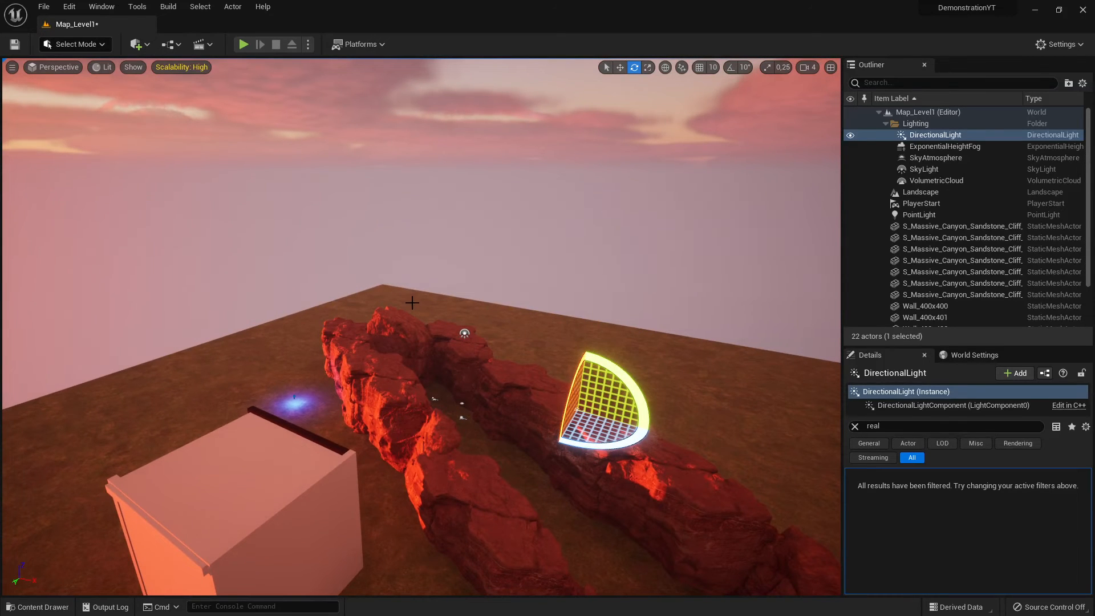
key("a")
right_click_drag(412, 302, 486, 310)
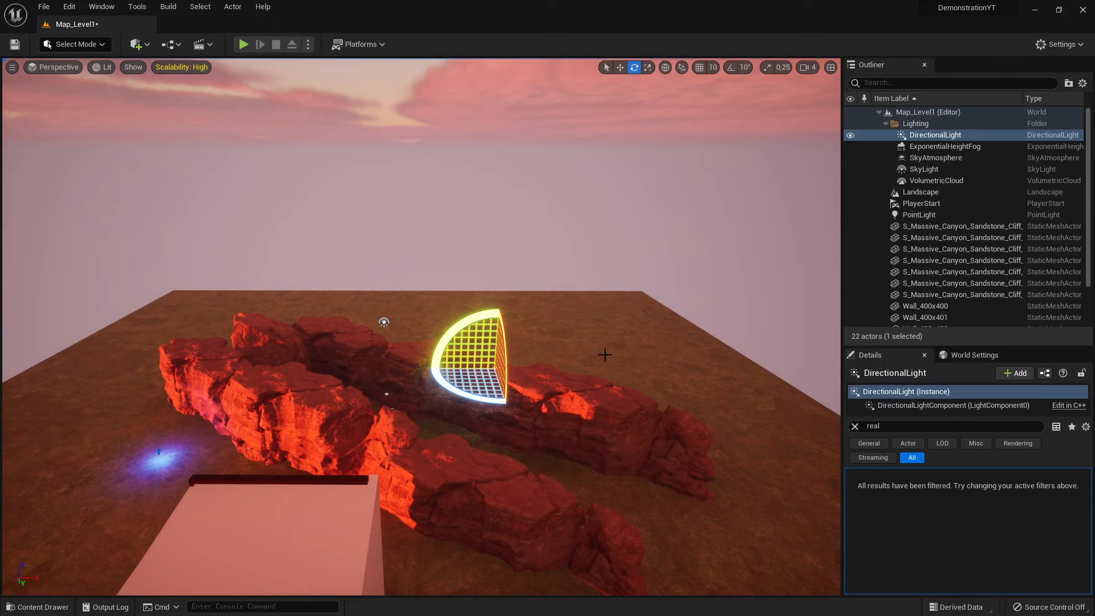
right_click_drag(377, 344, 418, 322)
key("d")
key("d")
key("a")
key("a")
key("d")
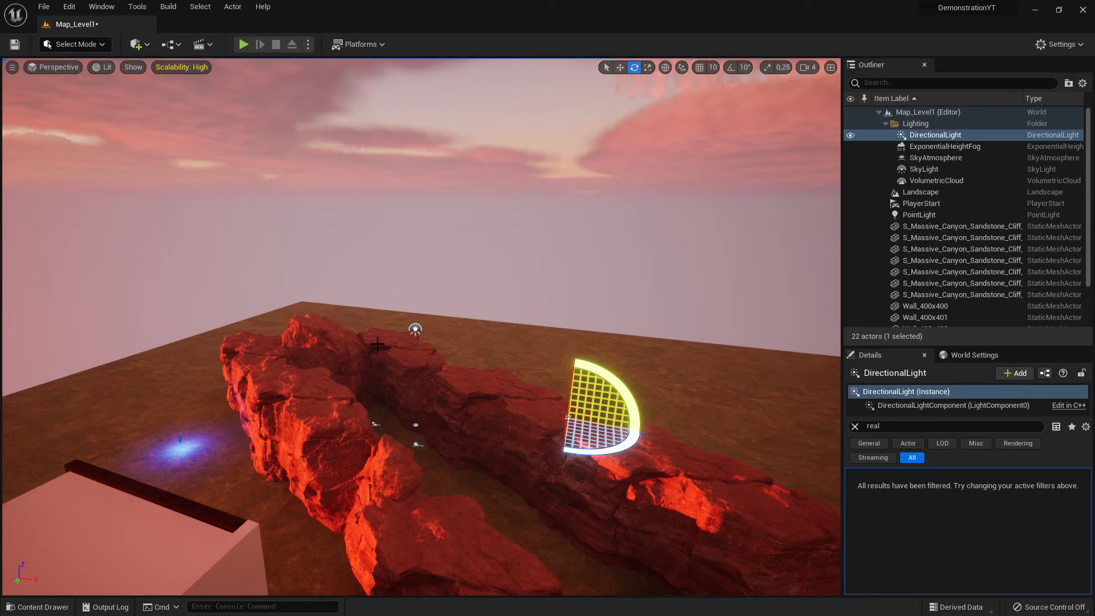
left_click_drag(642, 331, 475, 328, "alt")
right_click_drag(474, 329, 511, 353)
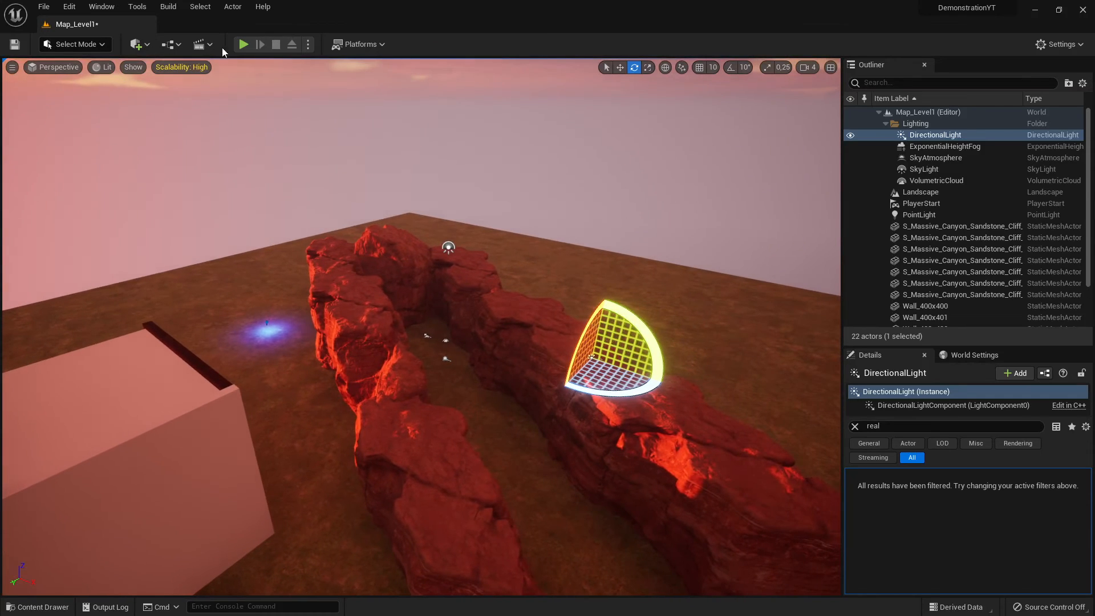
- Play the level again to view the character standing between the red-lit cliffs, and end the preview
left_click(243, 45)
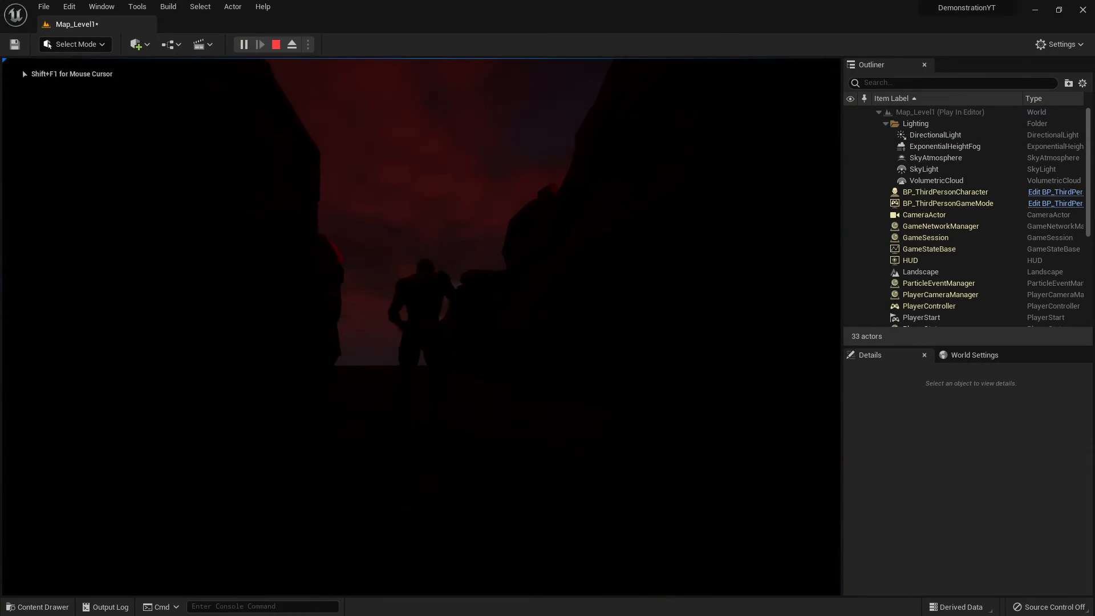
key("w")
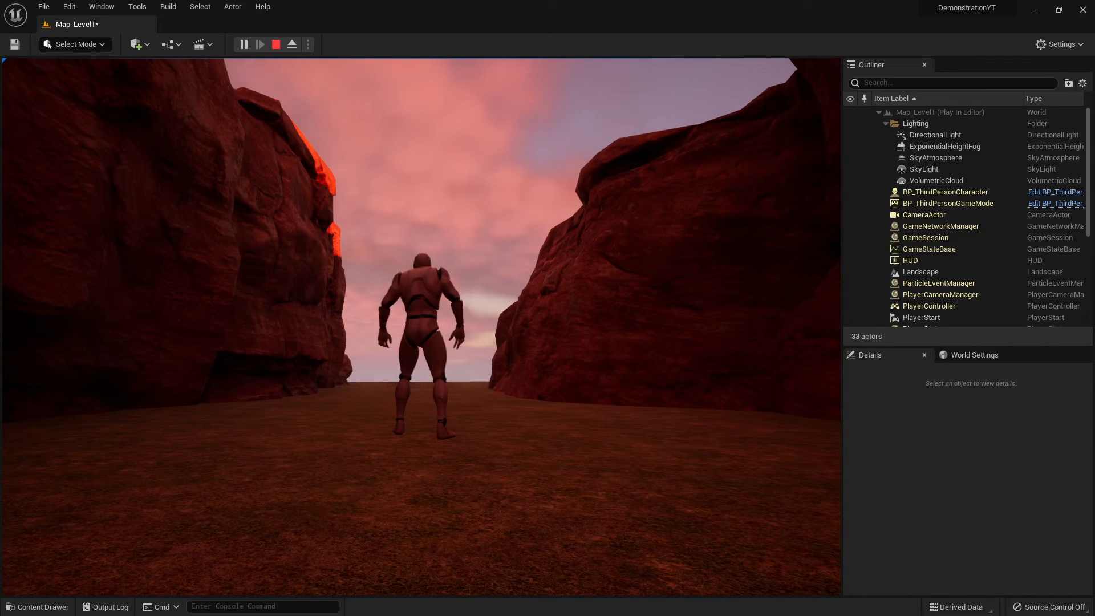
key("Escape")
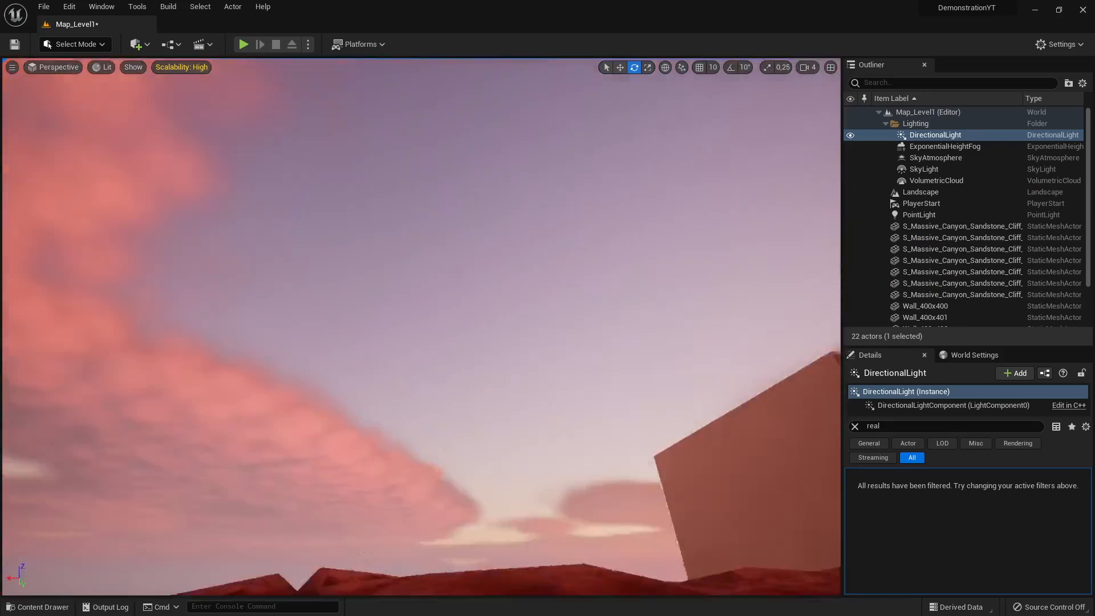
right_click_drag(422, 326, 417, 221)
key("w")
key("s")
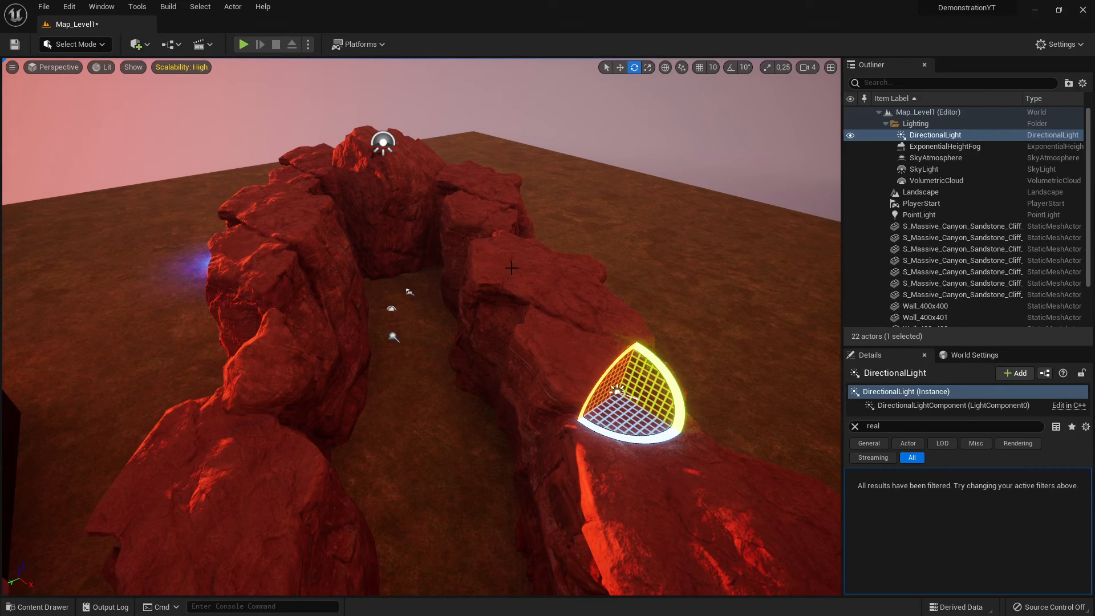
right_click_drag(422, 327, 479, 388)
key("a")
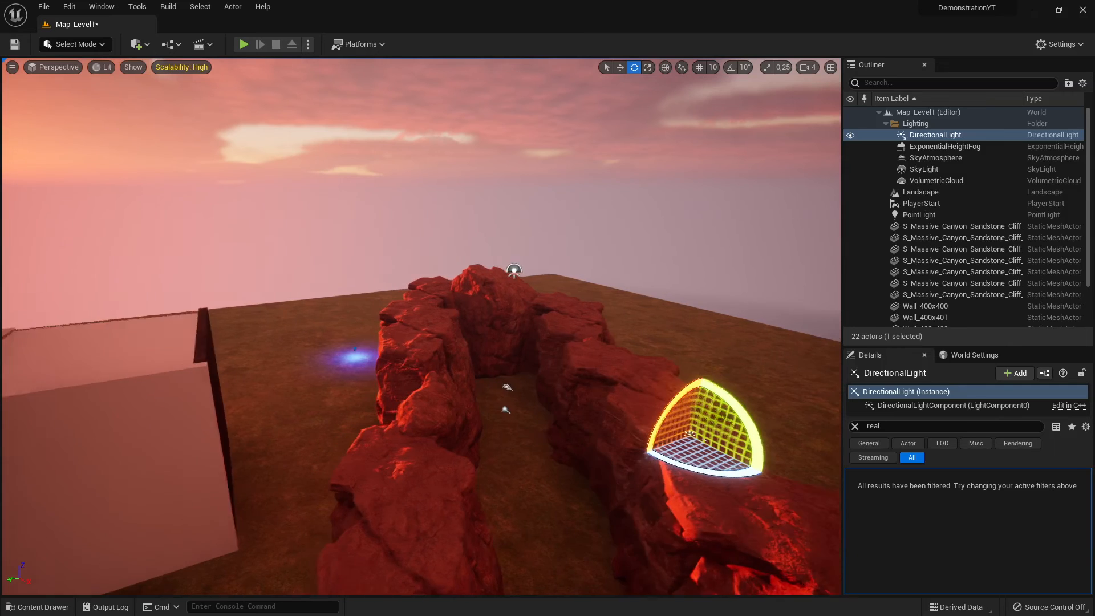
key("w")
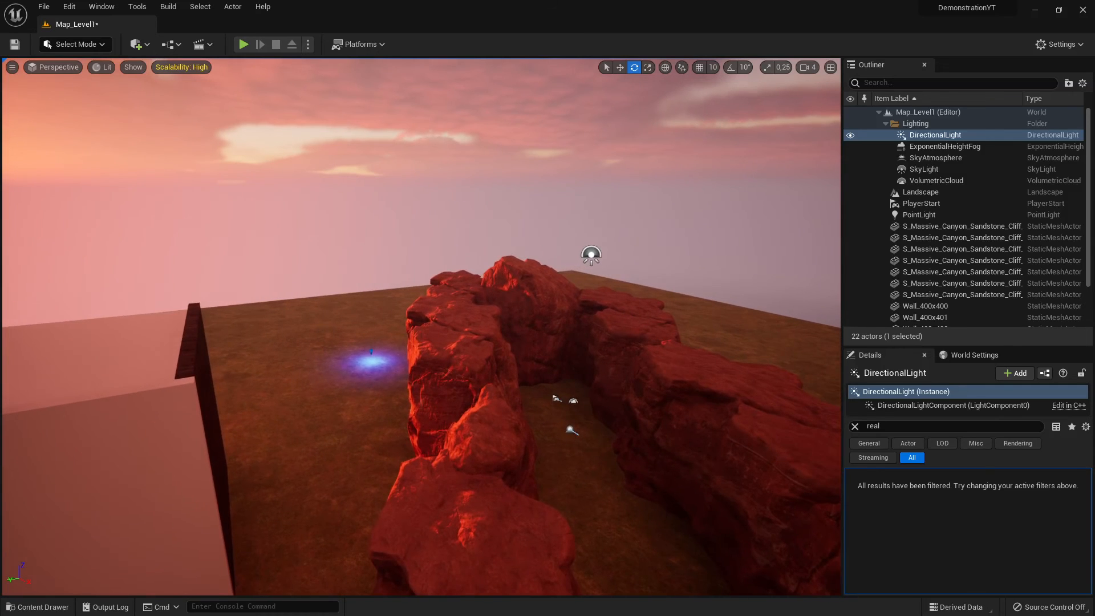
- Review the lighting build options and the available lighting quality levels without changing the current quality
key("d")
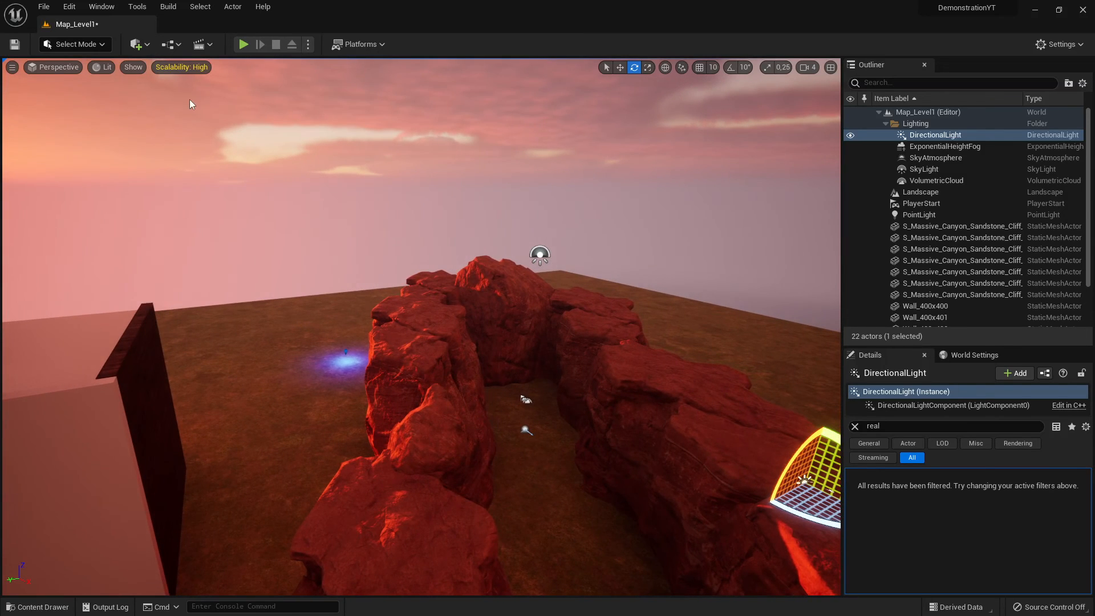
left_click(170, 7)
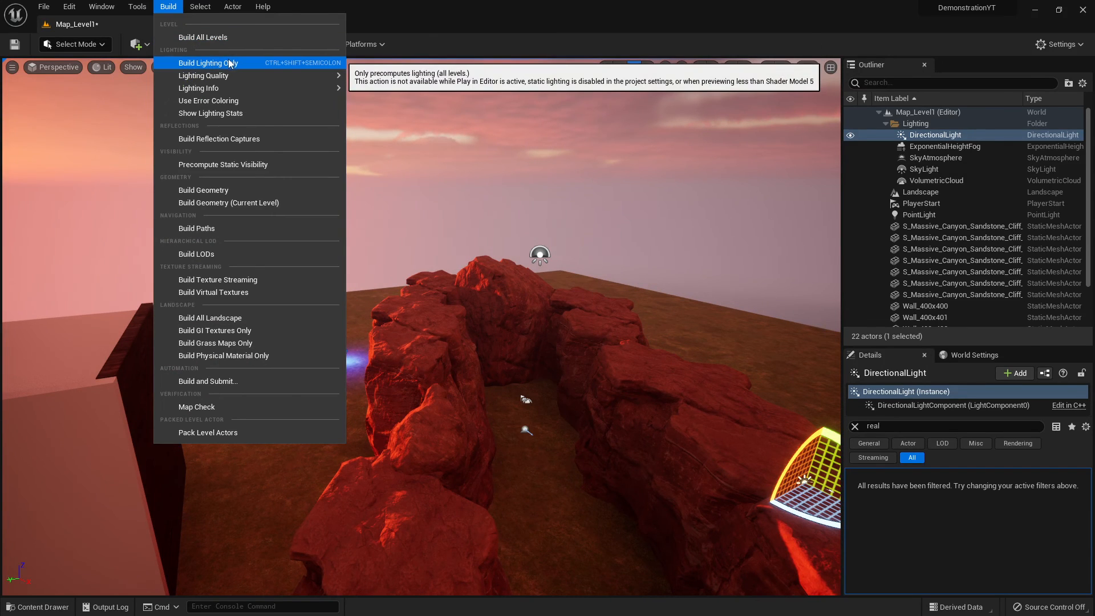
mouse_move(229, 75)
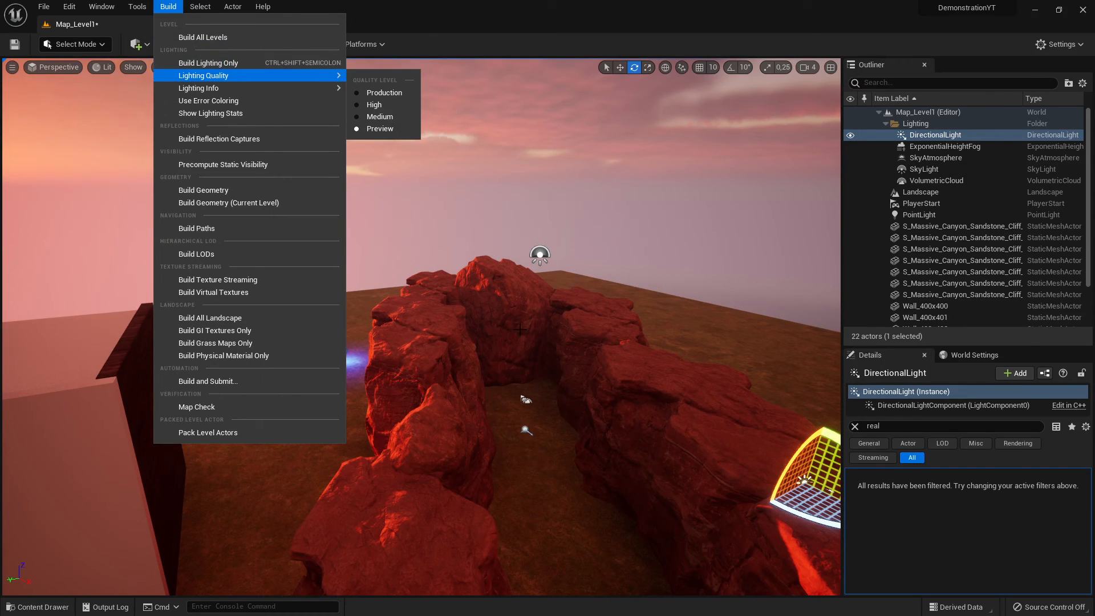
left_click(582, 348)
- Select the large sandstone cliff at the near end of the canyon and examine the sunset-lit cliffs and house from elevated viewpoints
key("f")
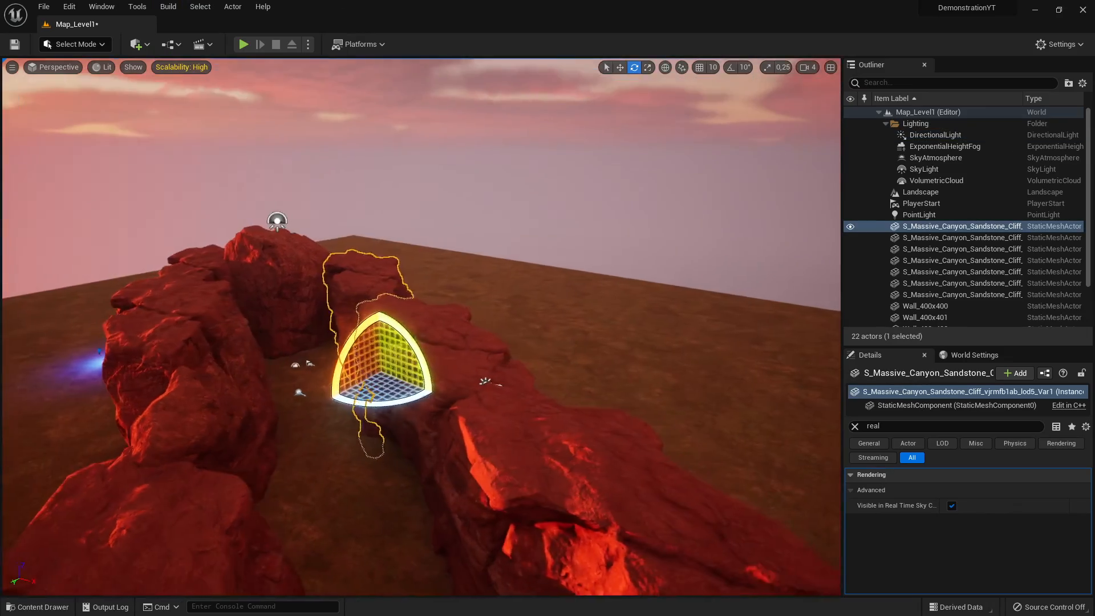
right_click_drag(422, 326, 363, 334)
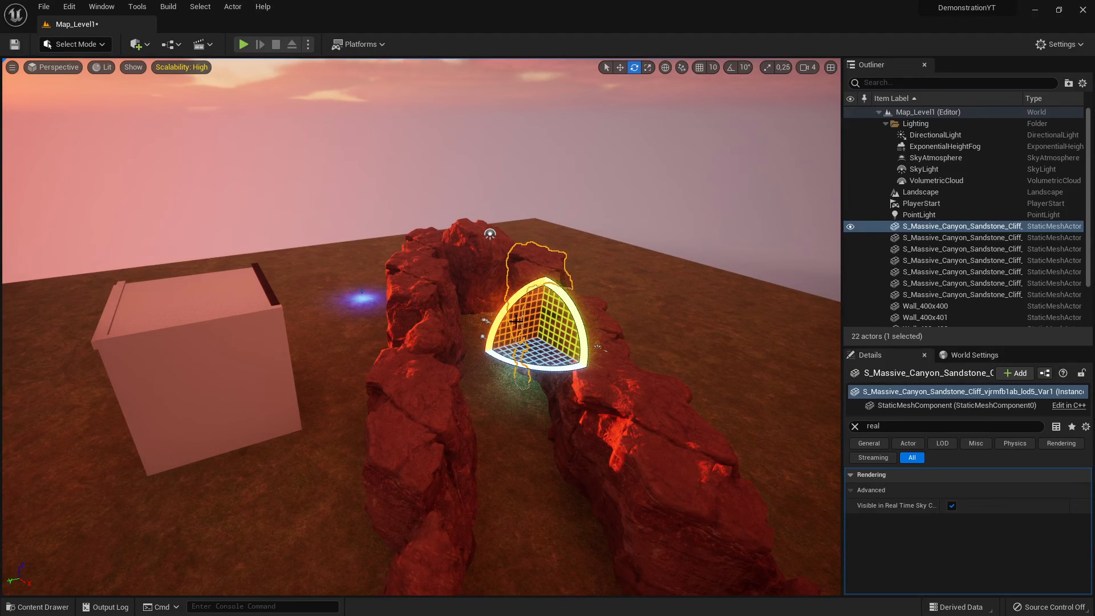
left_click(589, 452)
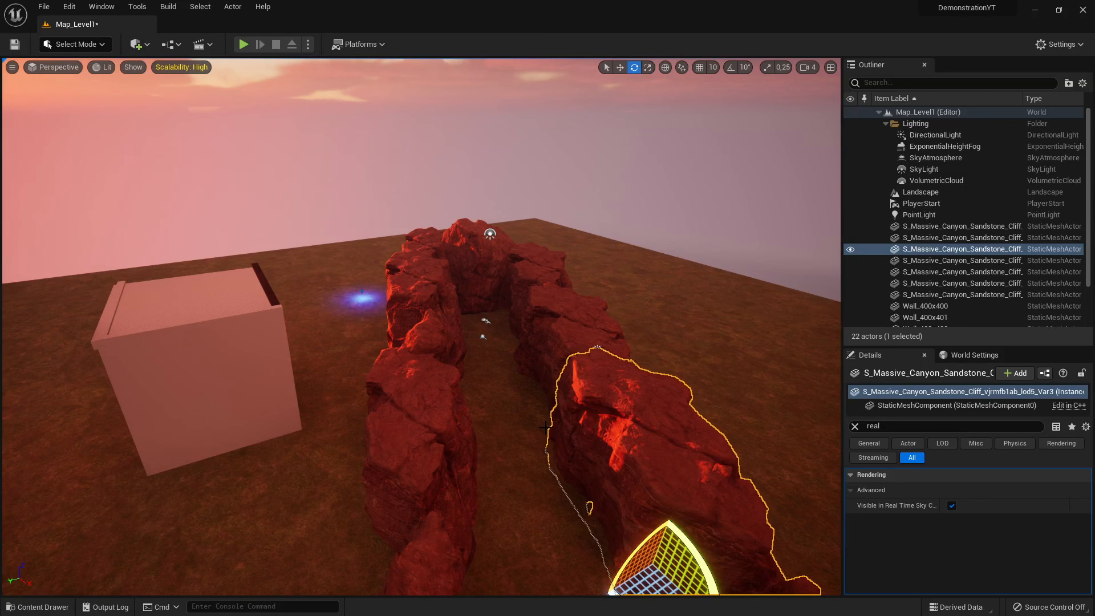
right_click_drag(499, 327, 480, 312)
key("w")
key("a")
key("s")
key("w")
key("s")
key("d")
key("w")
key("a")
key("s")
key("a")
key("s")
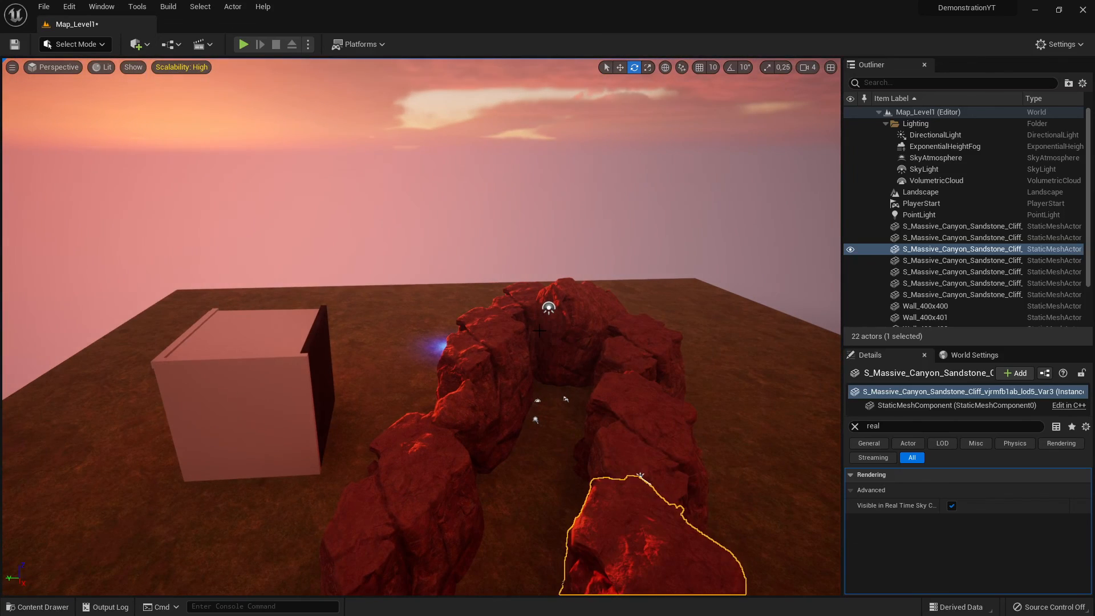